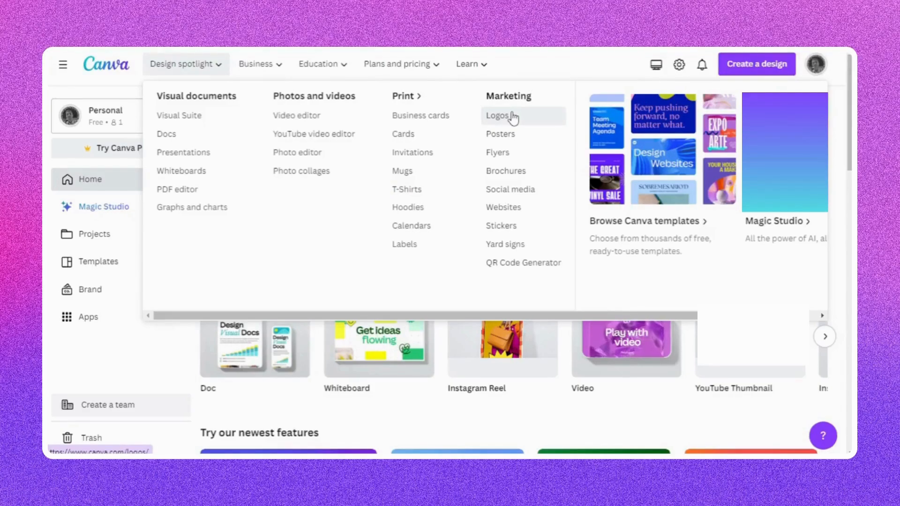
Step: Look over the Business, Education, Plans and pricing, and Learn offerings and the account options on the home page
mouse_move(267, 77)
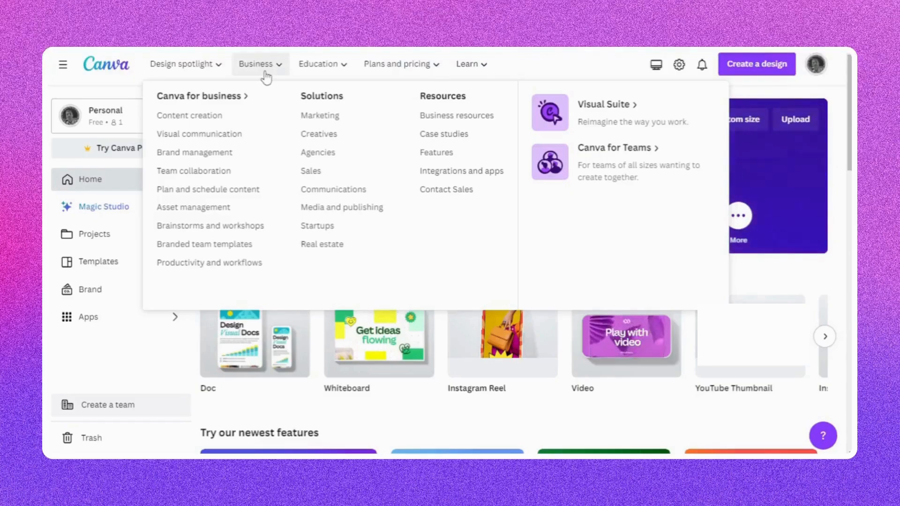
mouse_move(310, 74)
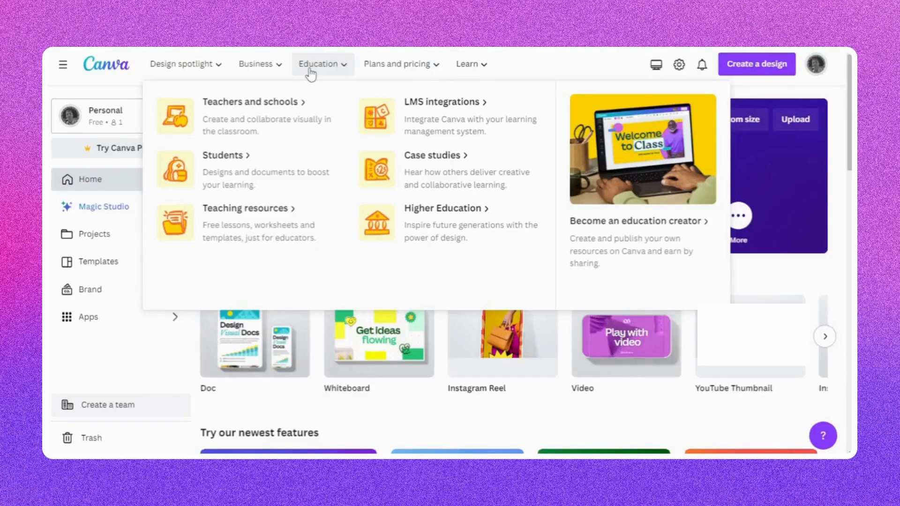
mouse_move(379, 71)
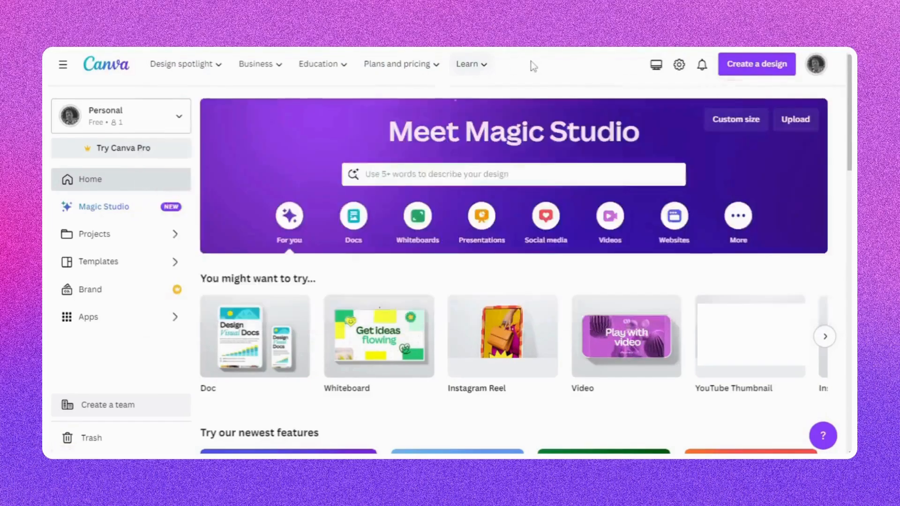
mouse_move(493, 66)
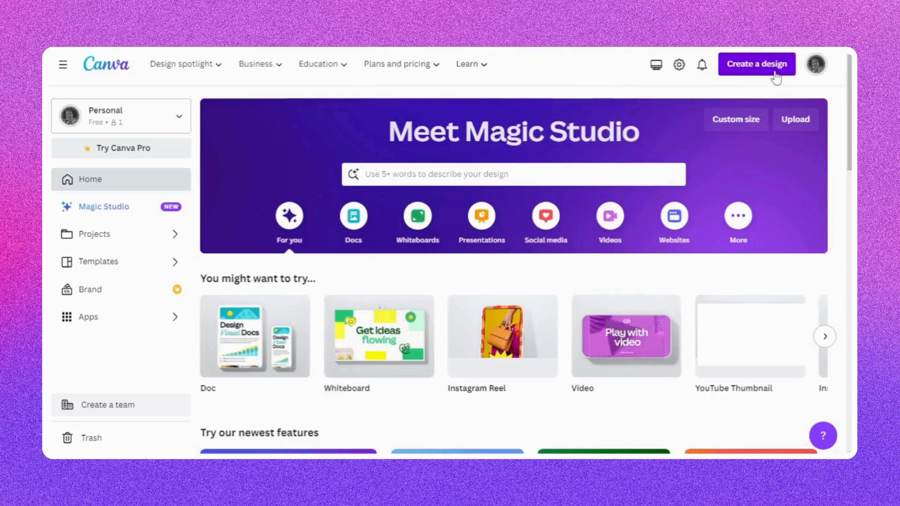
click(814, 66)
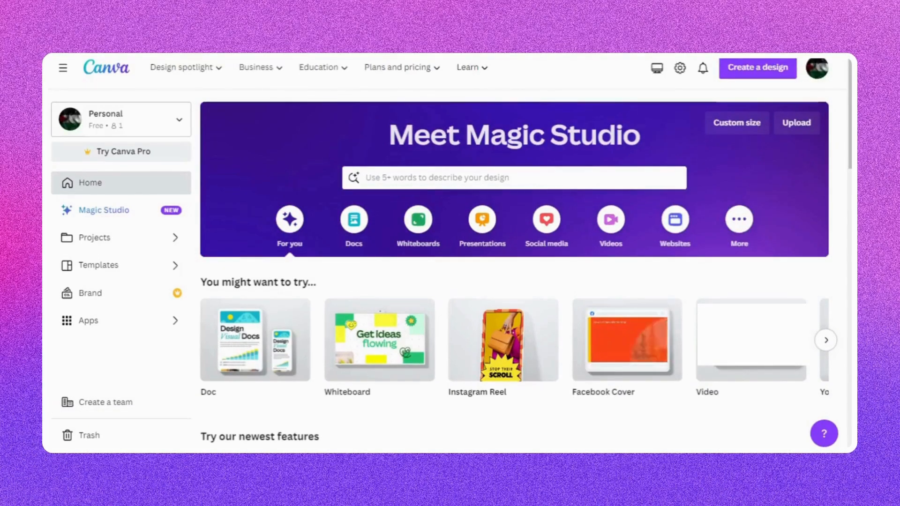
Step: Open the Projects page from the home page and look through the recent designs
click(121, 186)
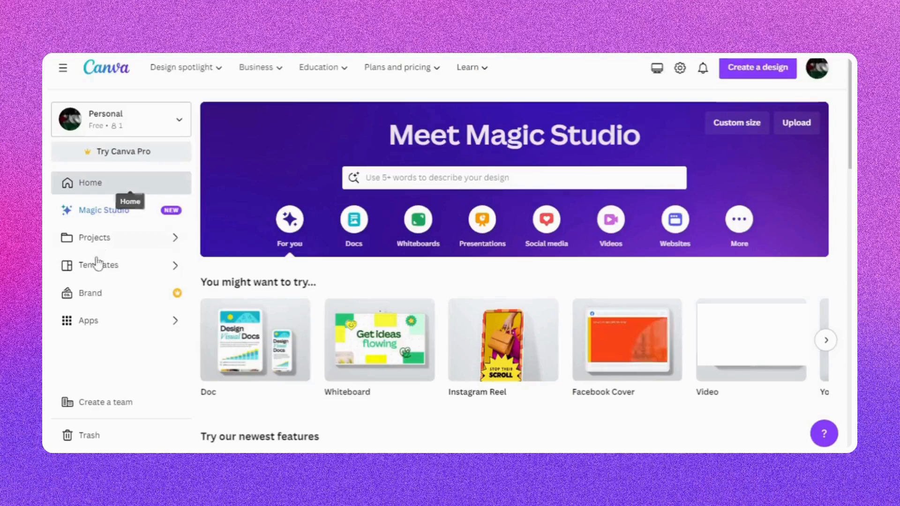
click(71, 240)
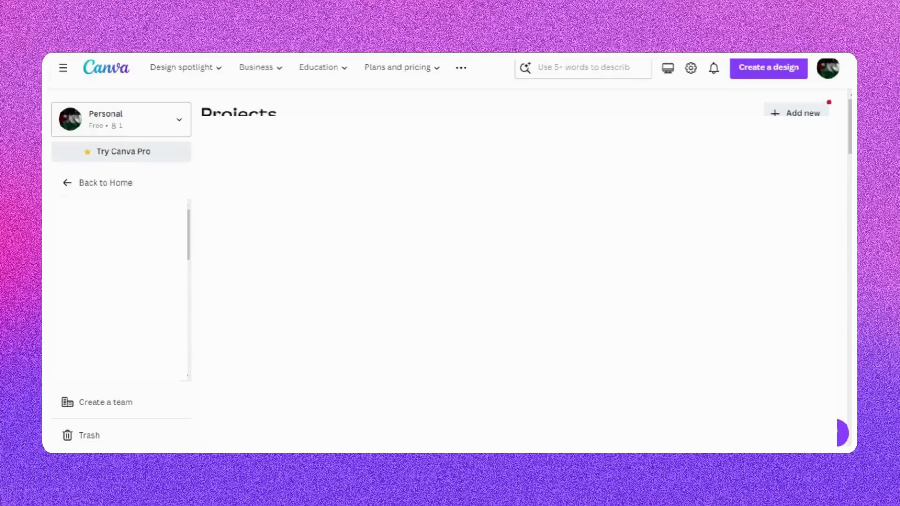
scroll(516, 271, down, 3)
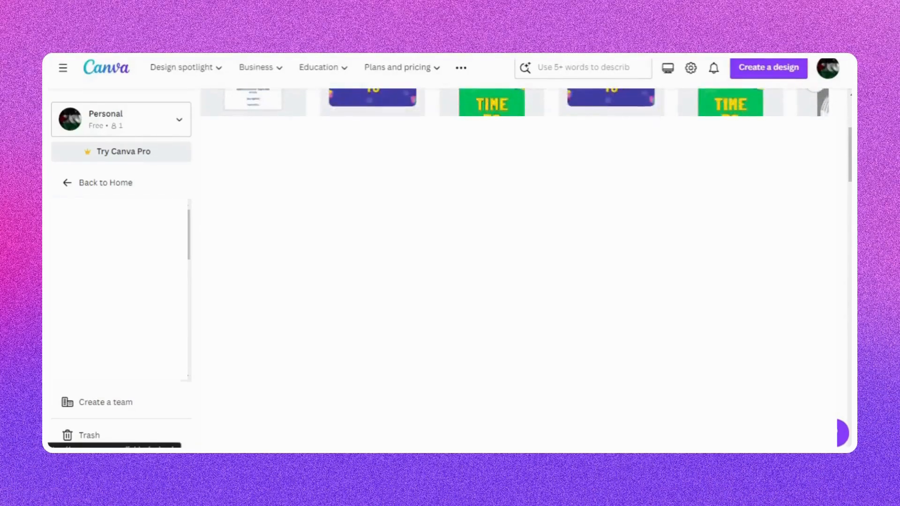
scroll(516, 272, down, 3)
scroll(515, 271, up, 3)
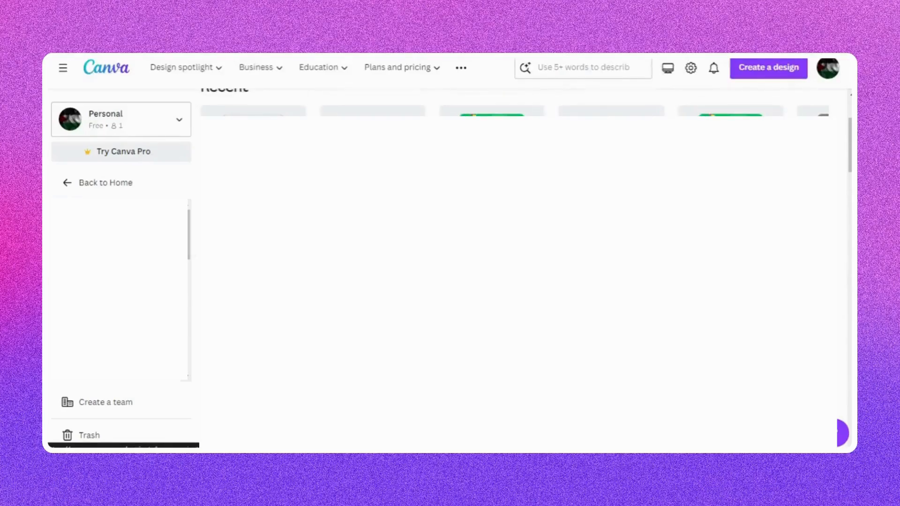
scroll(515, 272, up, 3)
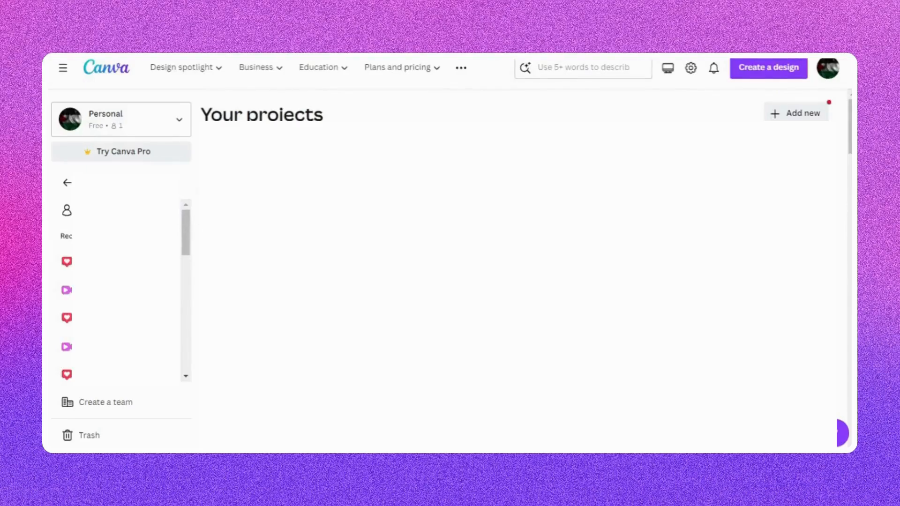
Step: Browse the folders and the list of recent and stored designs in Your projects, and return to the home page
scroll(515, 272, down, 5)
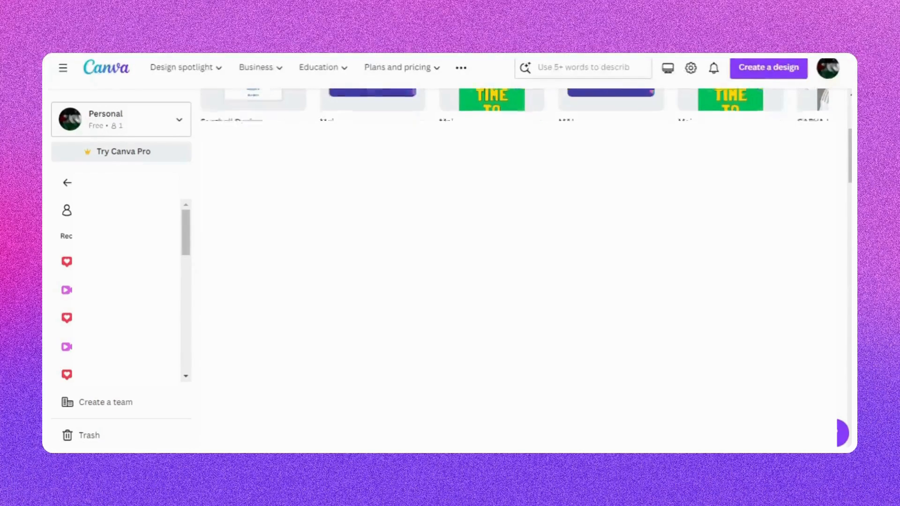
scroll(516, 272, down, 1)
scroll(122, 239, down, 4)
scroll(122, 230, up, 3)
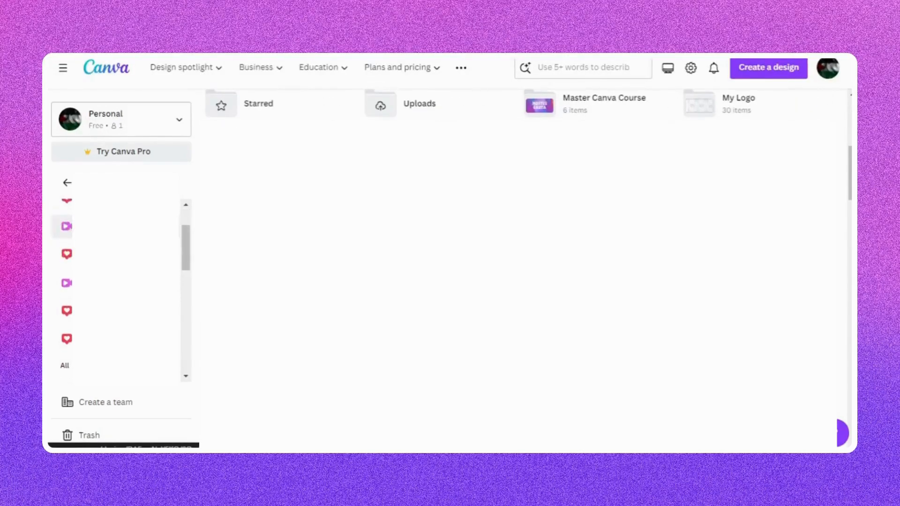
scroll(122, 286, up, 1)
scroll(122, 286, down, 3)
scroll(122, 290, down, 3)
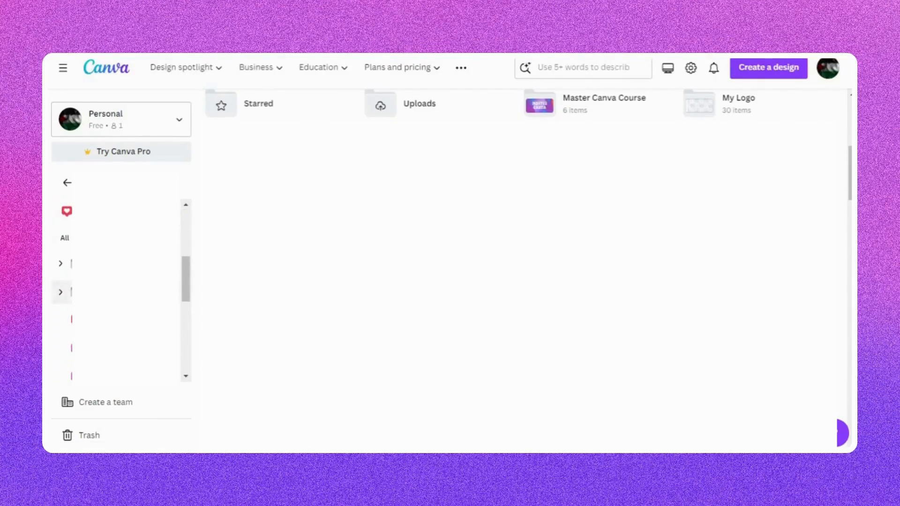
scroll(122, 291, down, 3)
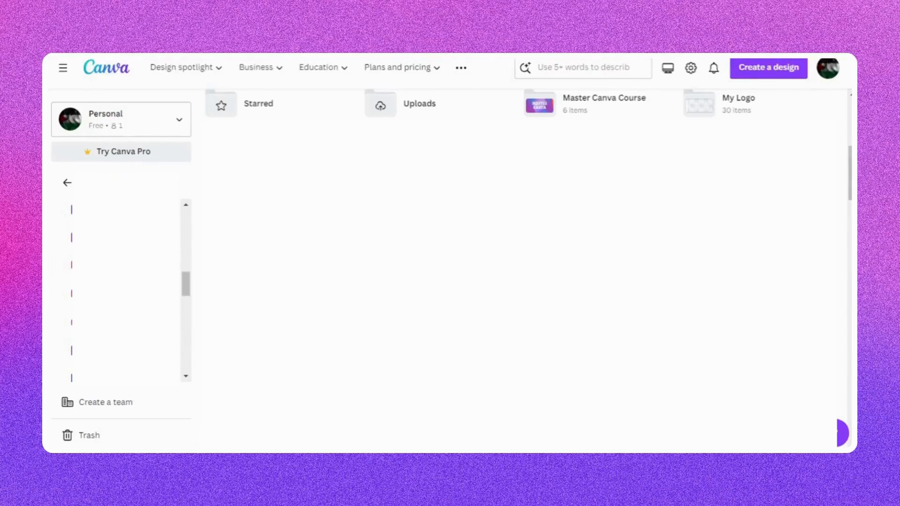
scroll(122, 271, up, 5)
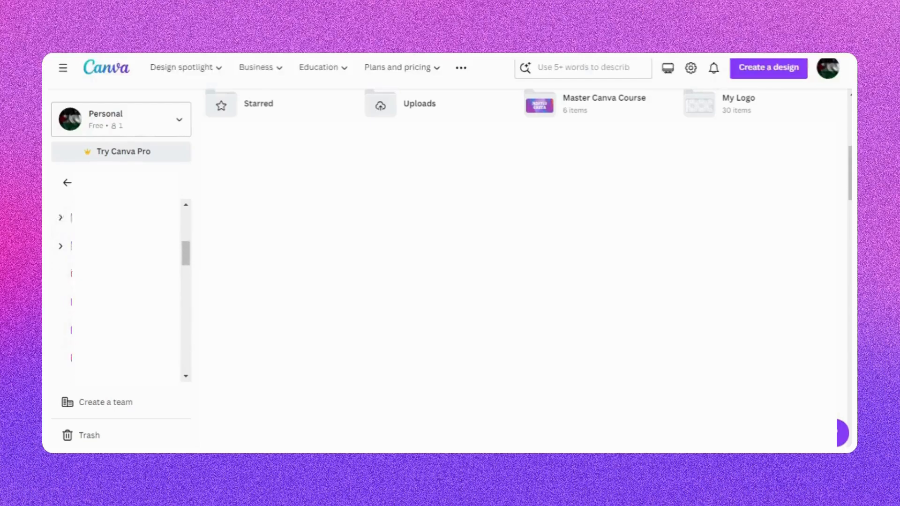
click(67, 184)
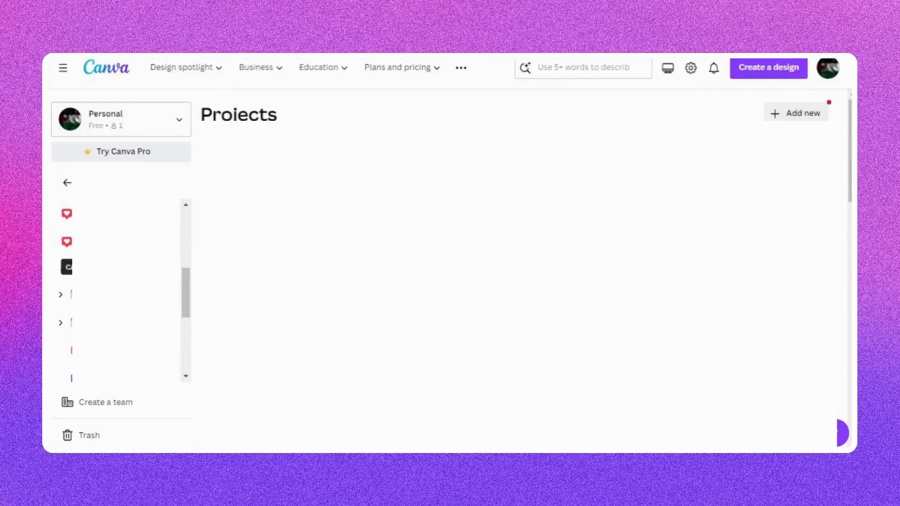
click(67, 183)
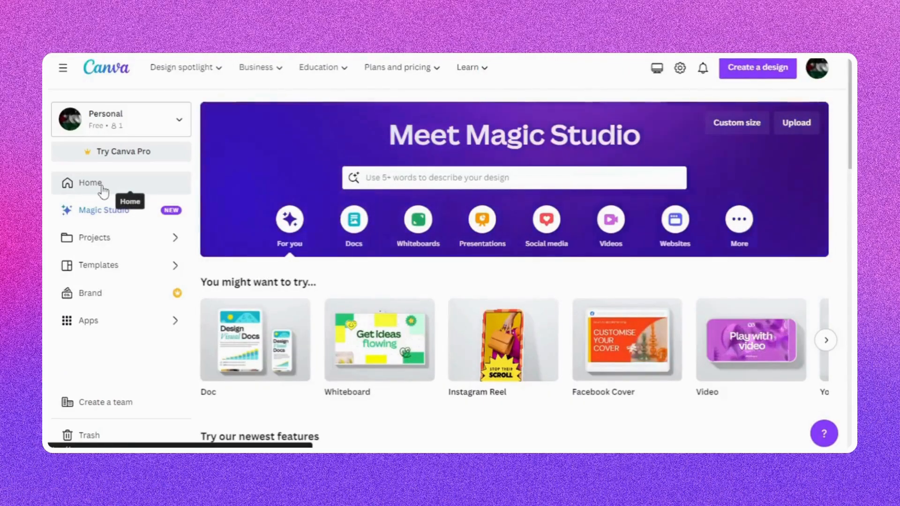
Step: Browse the template library, preview the presentation template titled "Masukan Judulmu Yang Menarik" with its customization option, and return to the home page
click(111, 277)
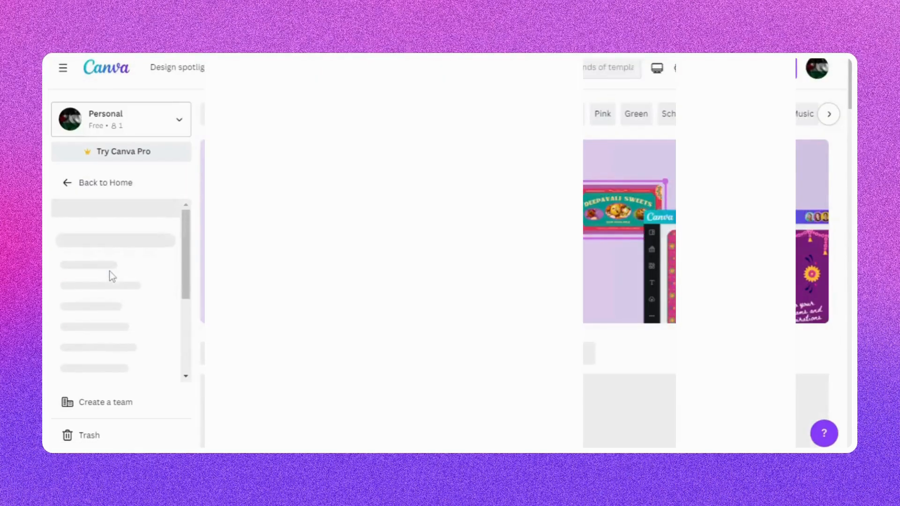
scroll(441, 267, down, 5)
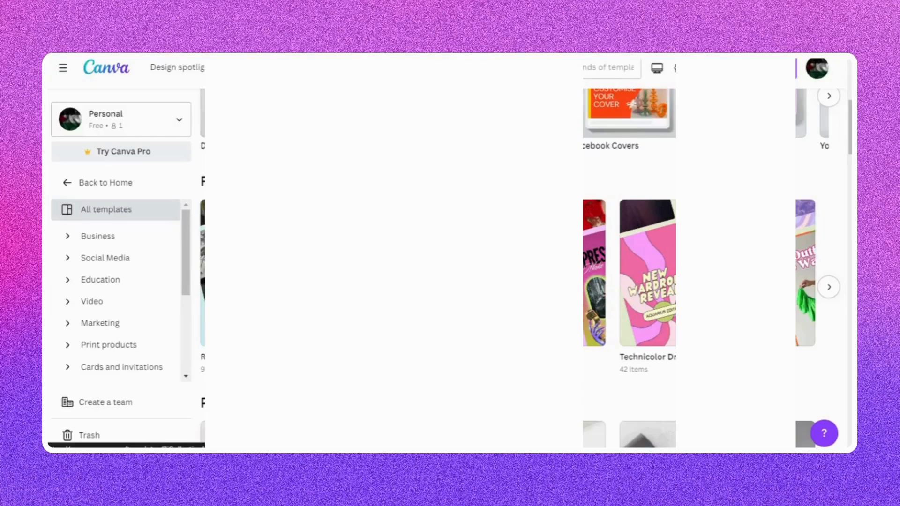
scroll(595, 311, down, 8)
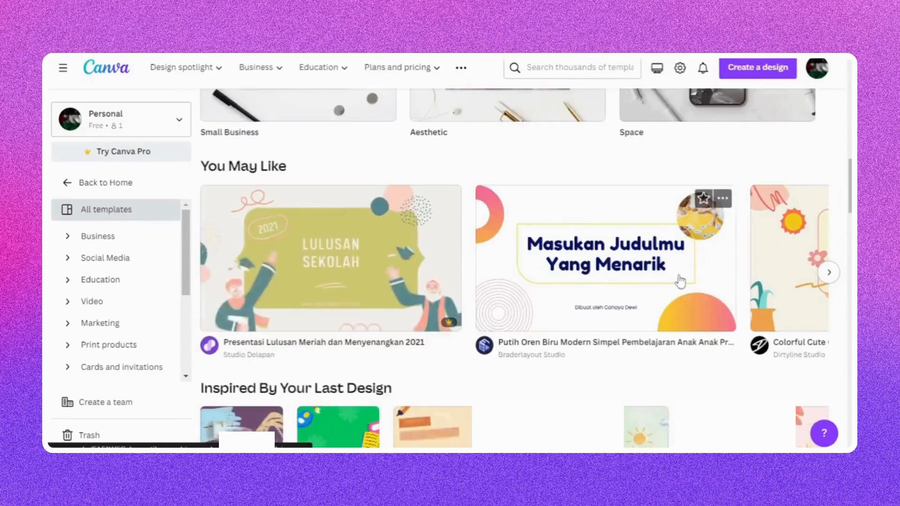
click(656, 276)
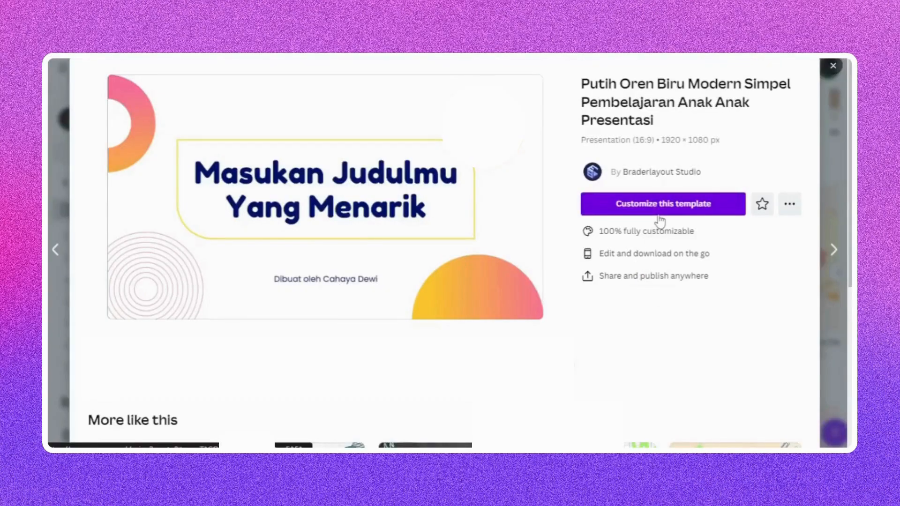
click(660, 216)
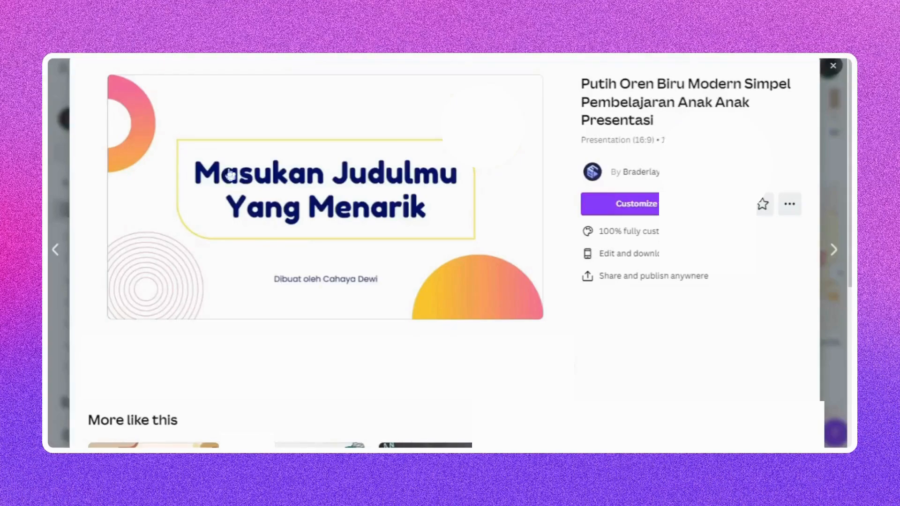
click(834, 67)
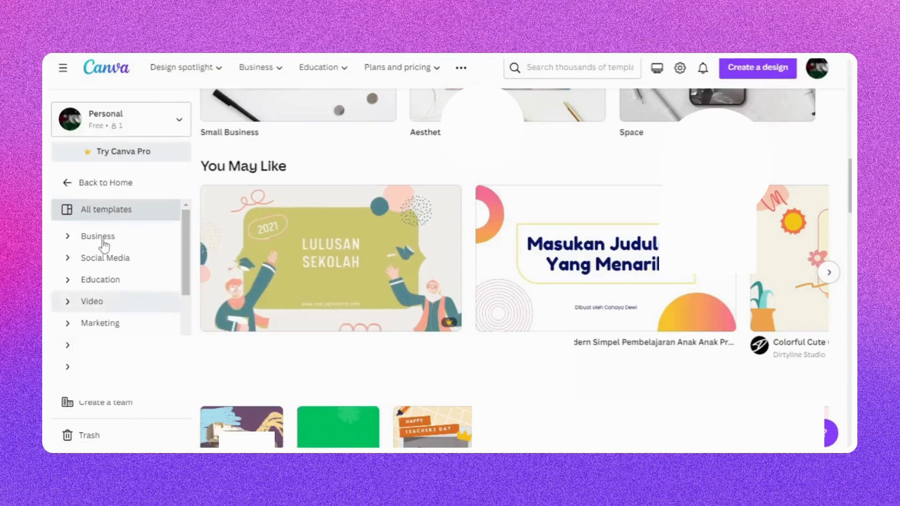
click(78, 184)
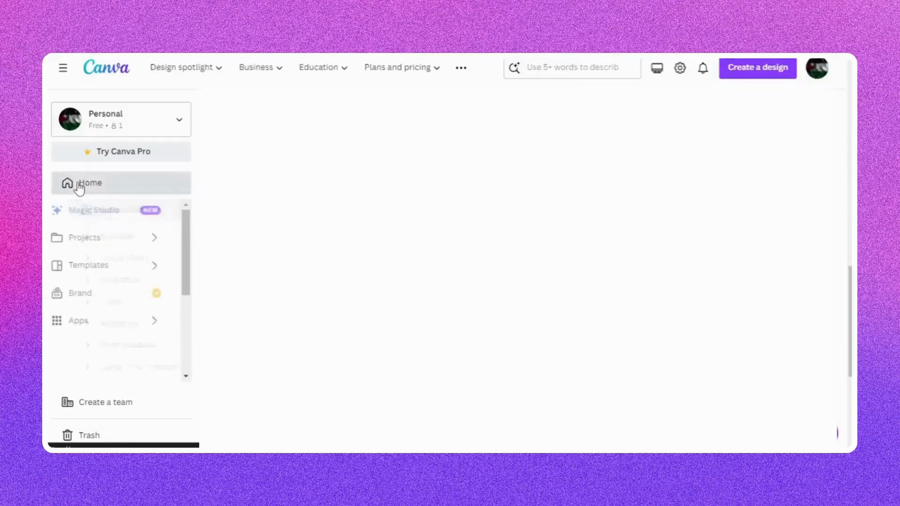
Step: Open the Brand page and review the Brand Kit's logos, colors and fonts sections
click(116, 294)
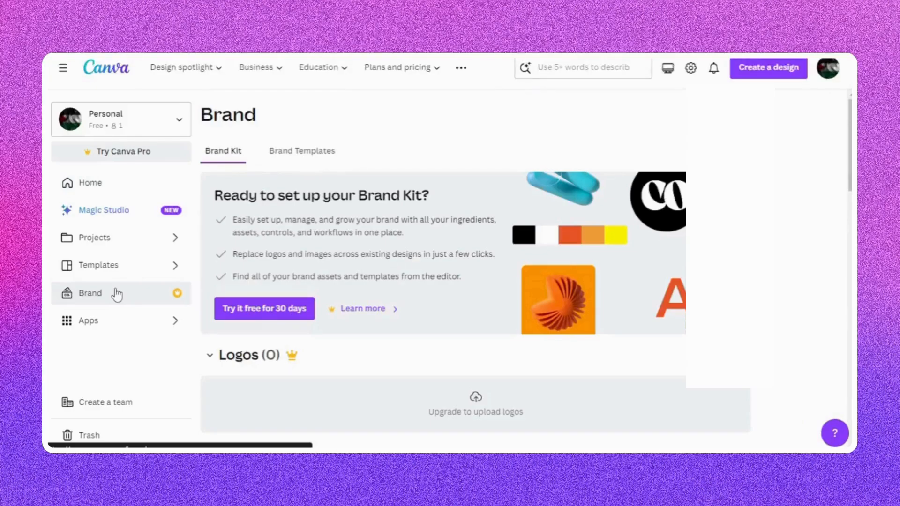
scroll(340, 359, down, 2)
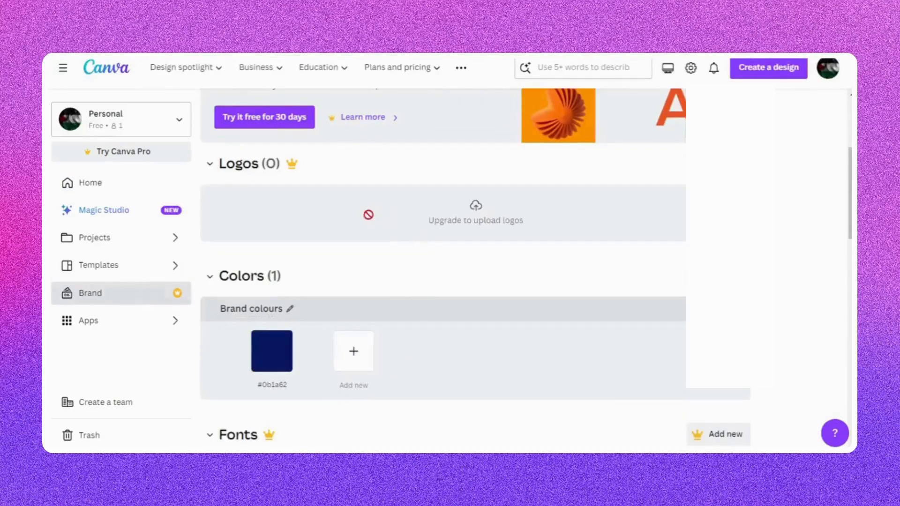
scroll(269, 315, down, 4)
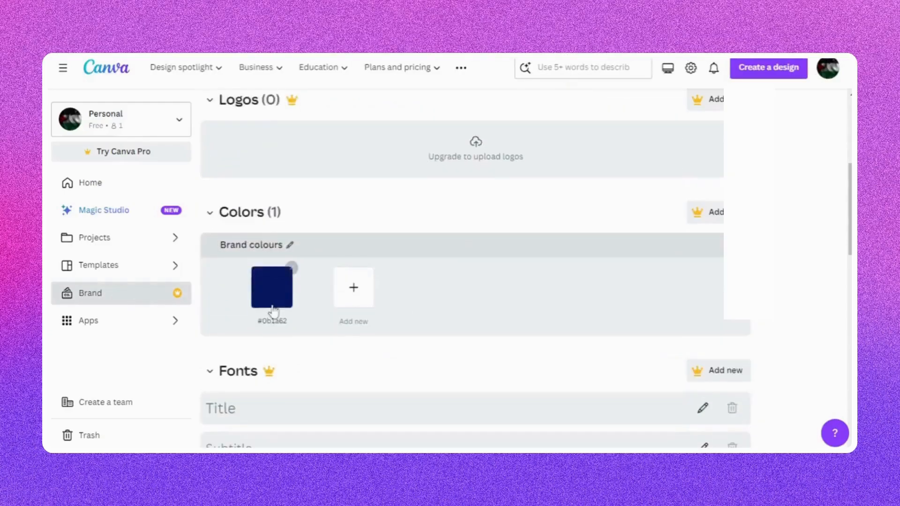
scroll(291, 351, down, 3)
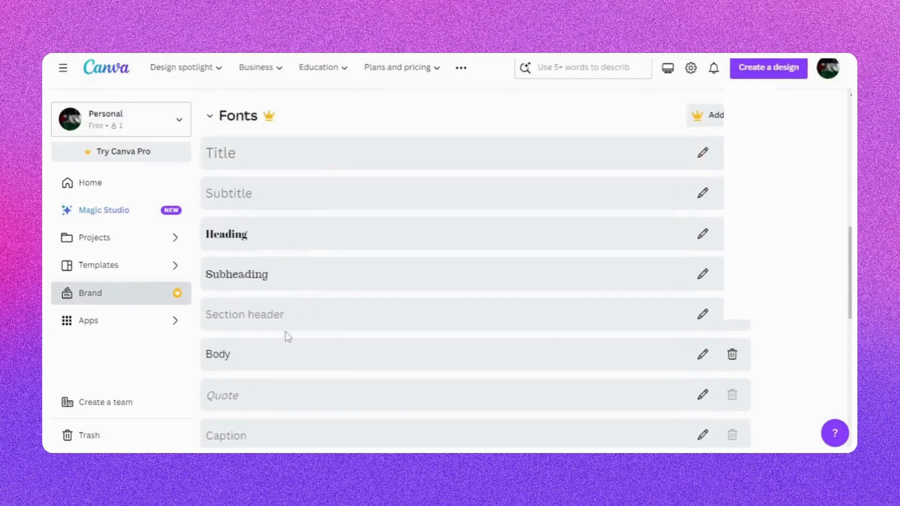
scroll(287, 336, up, 8)
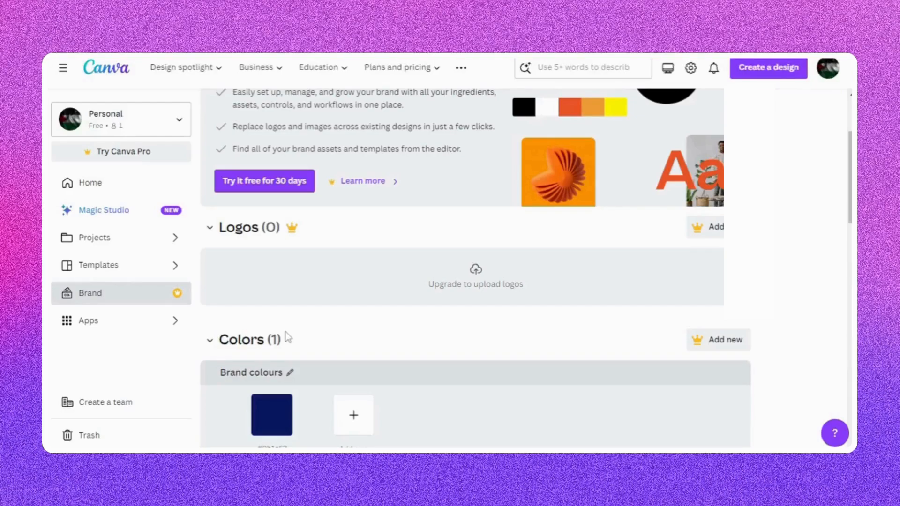
Step: Open the Apps page and look through the trending apps
click(125, 322)
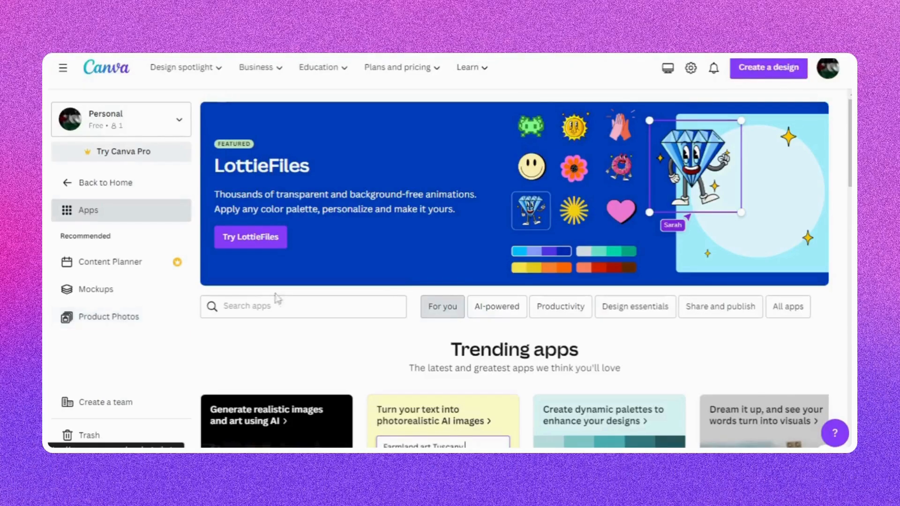
scroll(314, 330, down, 4)
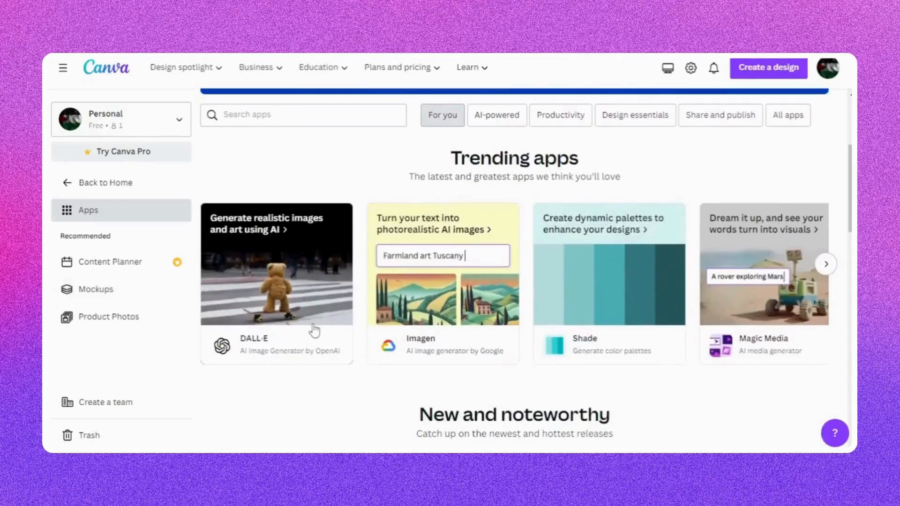
Step: Open the Content Planner, view the new event form for Monday, October 30, and close it without saving
click(137, 261)
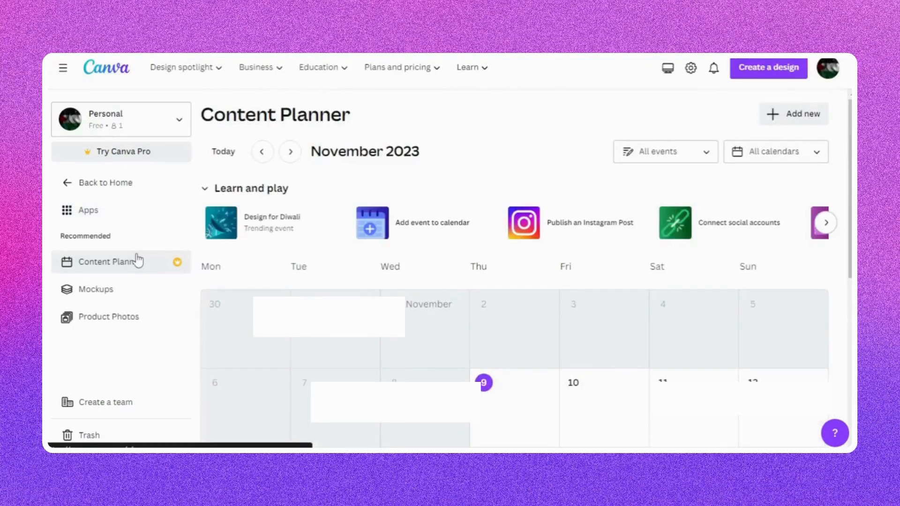
click(245, 313)
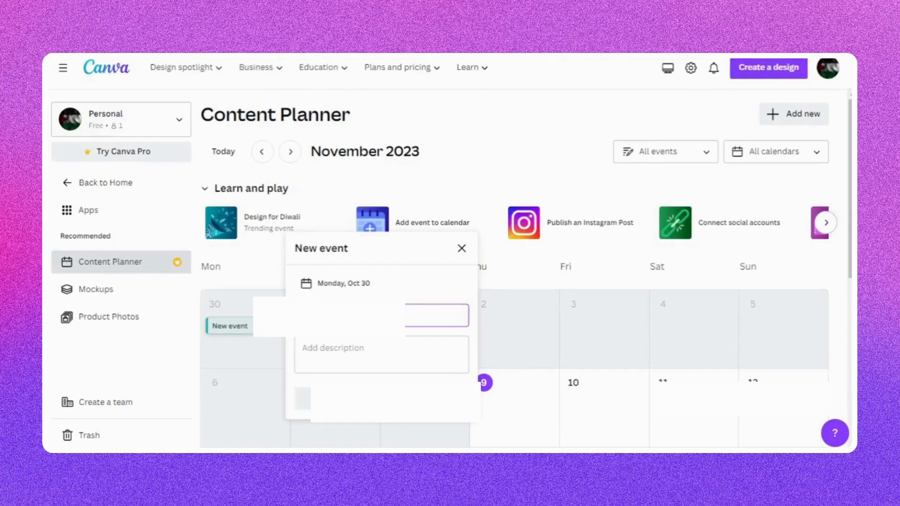
click(461, 249)
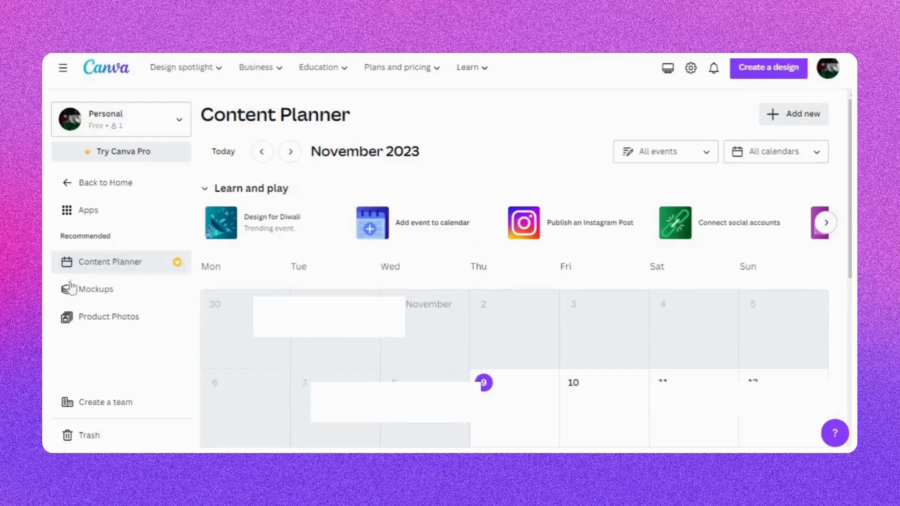
Step: Open the Mockups page to view the available mockup categories
click(75, 294)
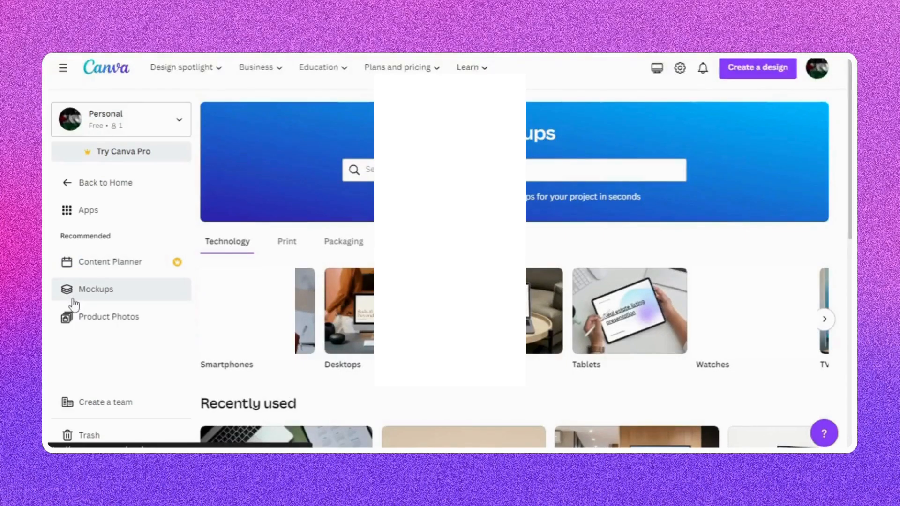
Step: Look through the recently used and trending mockups, and open the Product Photos page
scroll(532, 282, down, 6)
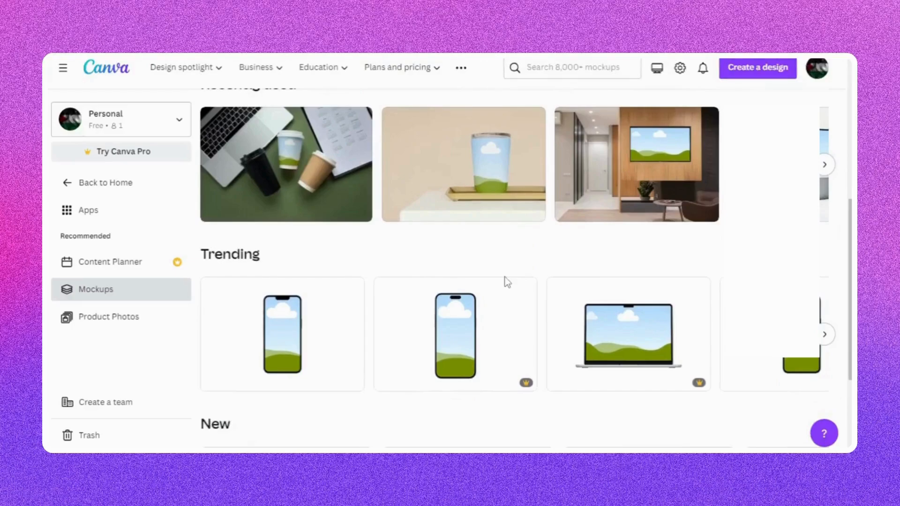
click(110, 322)
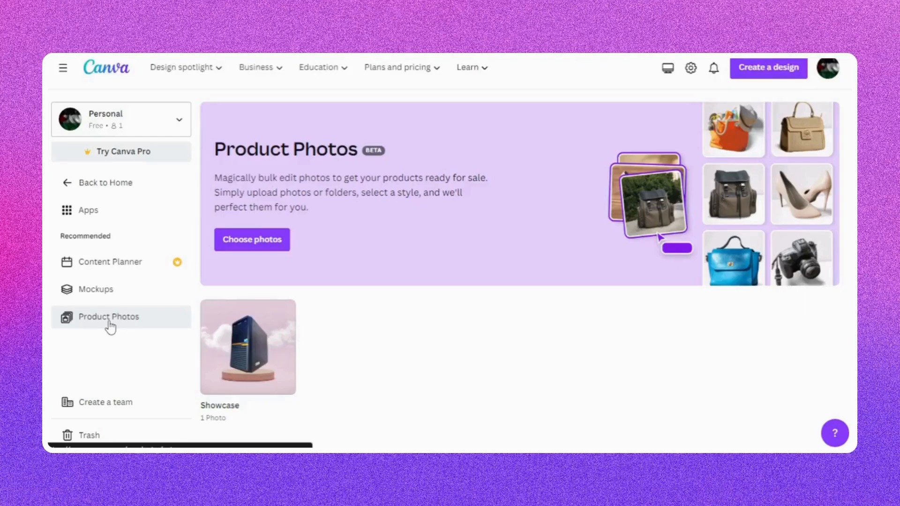
click(109, 322)
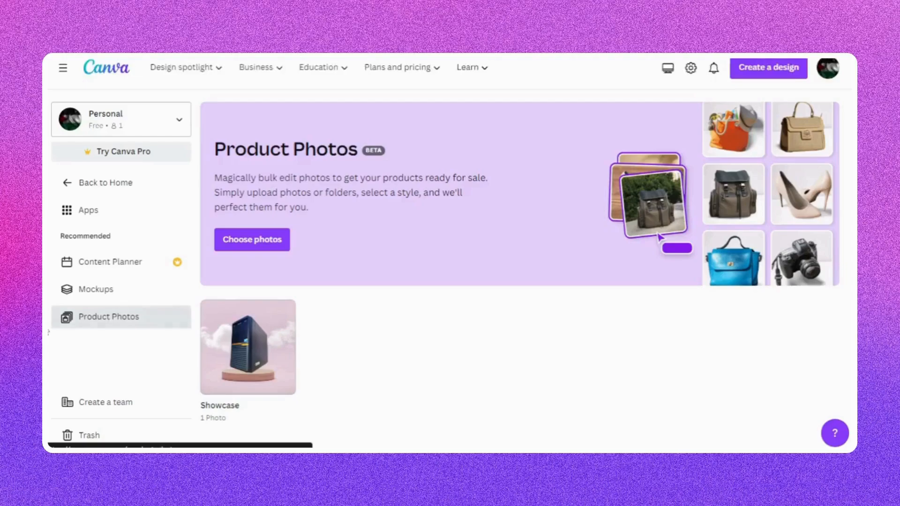
Step: Check the options for adding product photos, and view the save options of the photo in the Showcase set
click(261, 253)
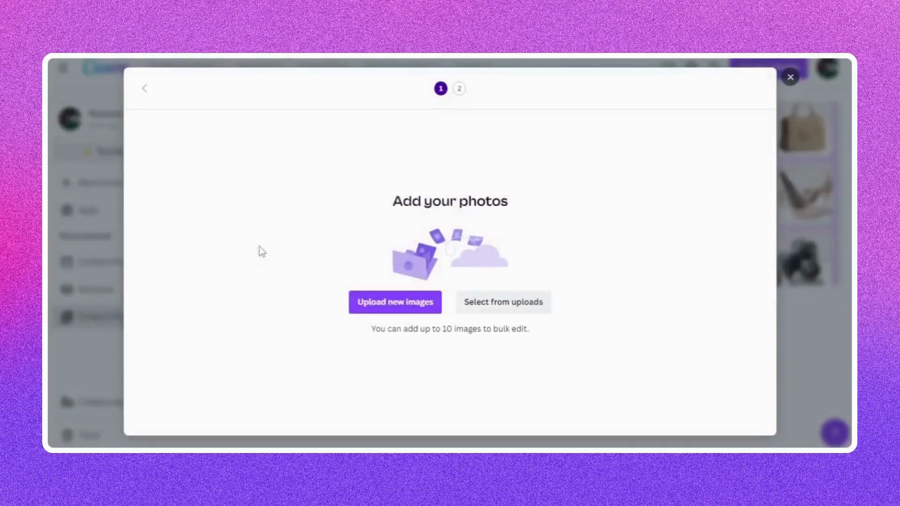
click(790, 77)
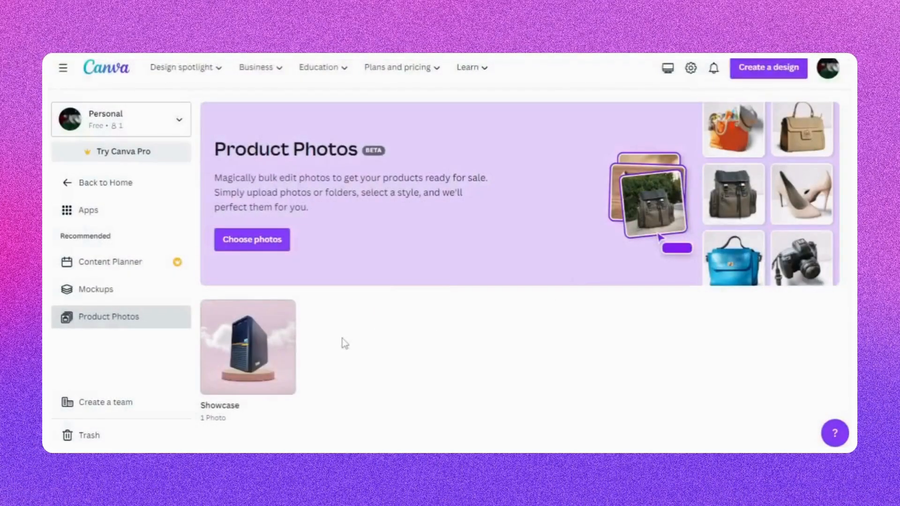
click(280, 353)
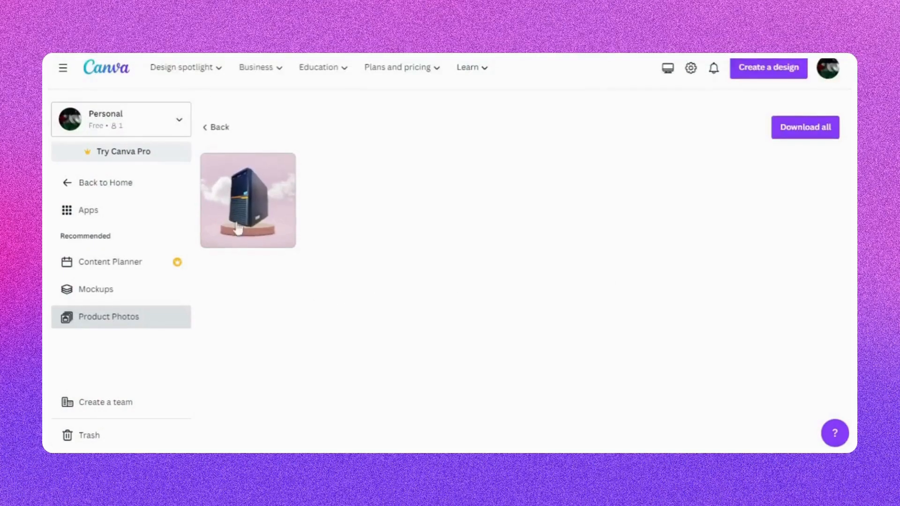
click(237, 225)
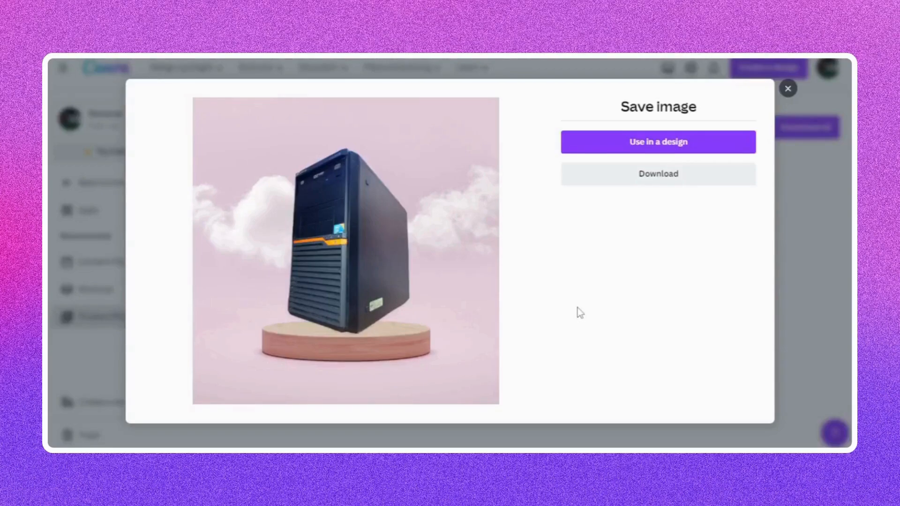
click(788, 89)
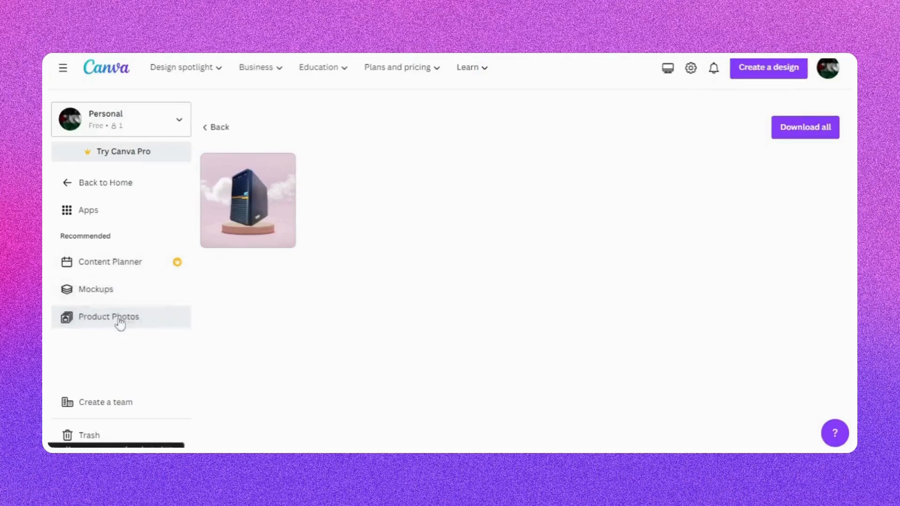
Step: Return to the home page and look through the suggested design types and newest features
click(74, 194)
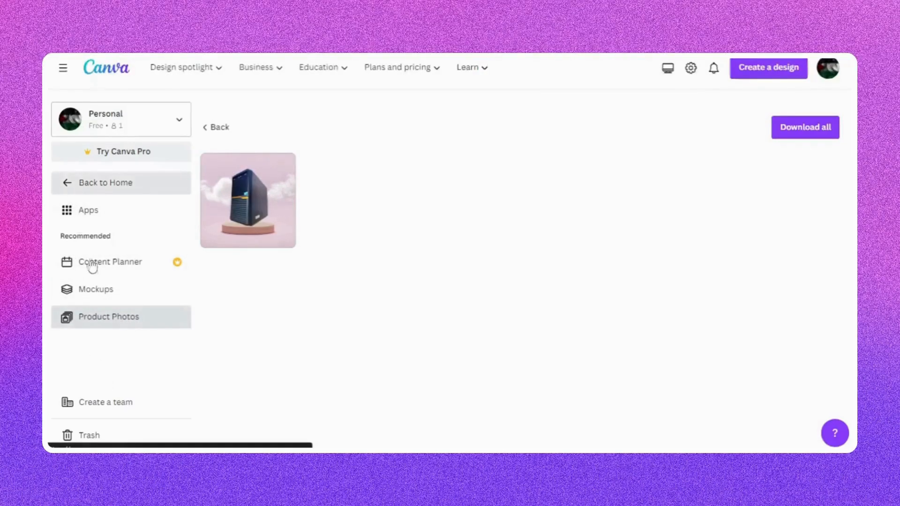
scroll(117, 348, down, 3)
scroll(117, 347, down, 2)
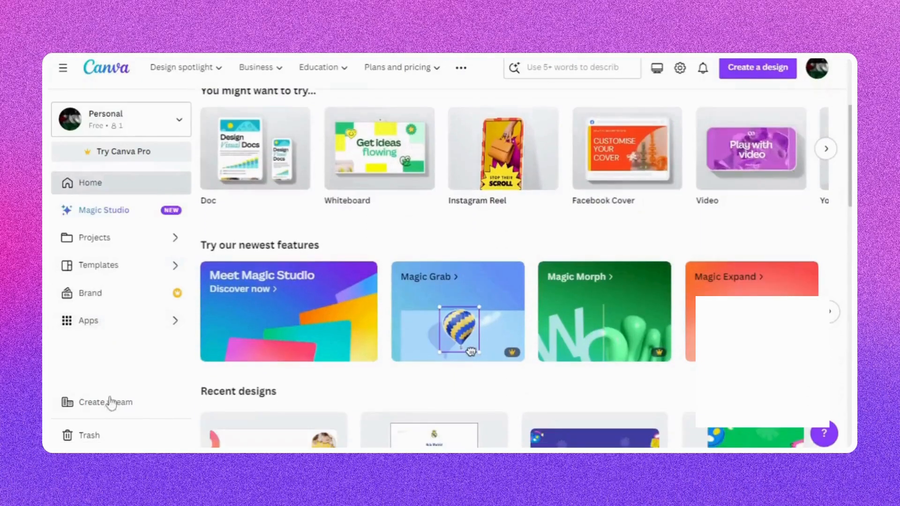
Step: View the Canva for Teams offer for creating a team and close it without starting the trial
click(105, 406)
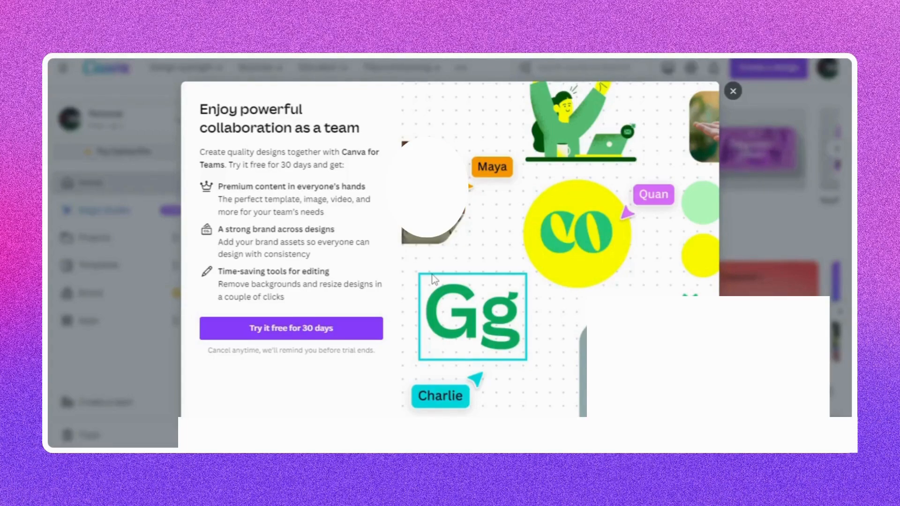
click(732, 90)
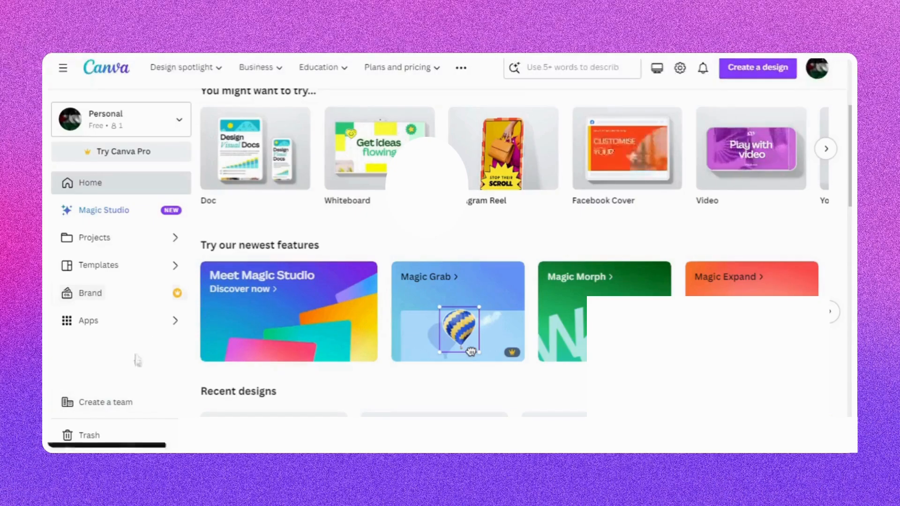
click(130, 401)
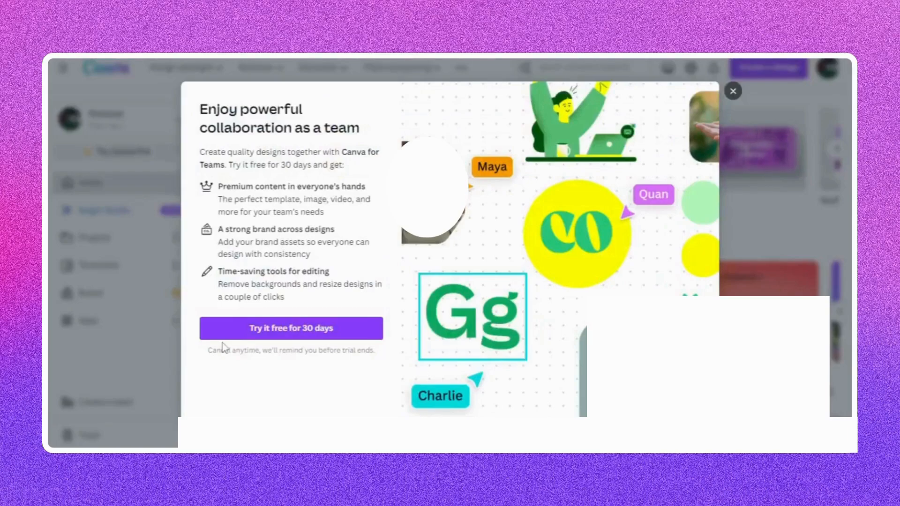
click(733, 91)
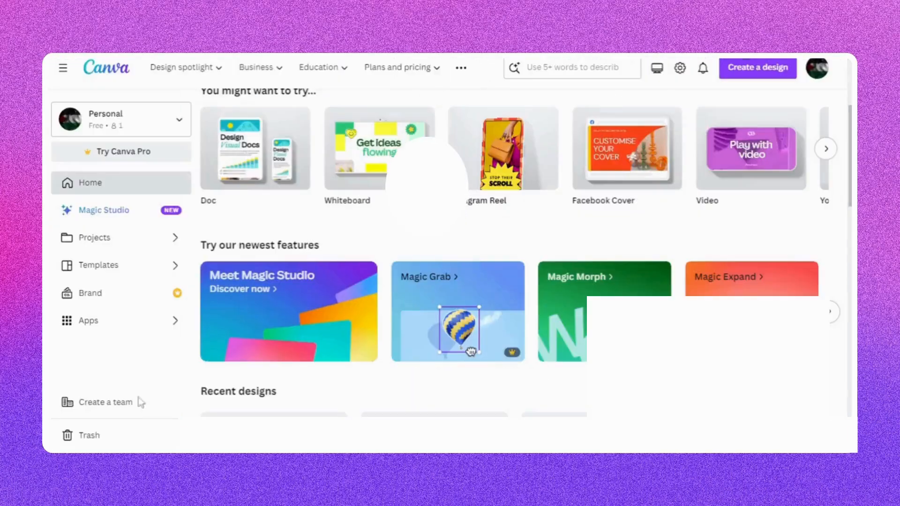
Step: Open the Trash and look through its deleted designs, images and videos
click(120, 438)
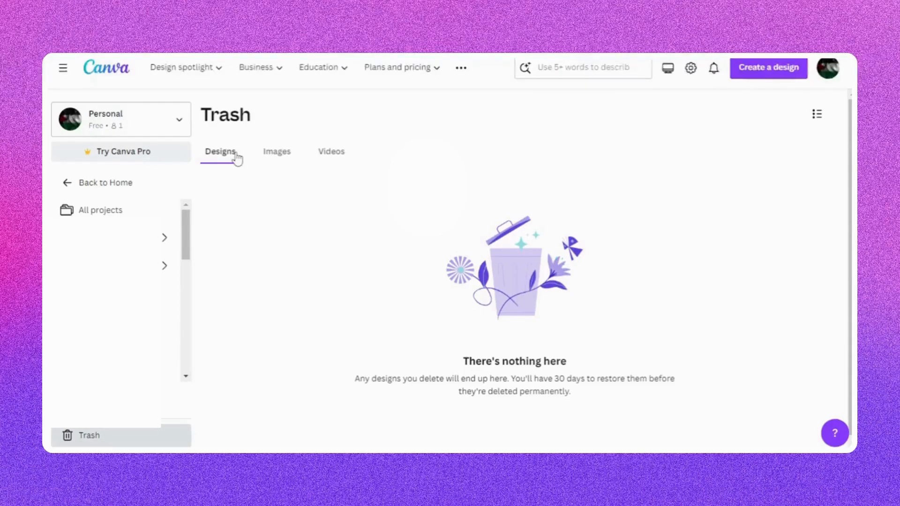
click(279, 160)
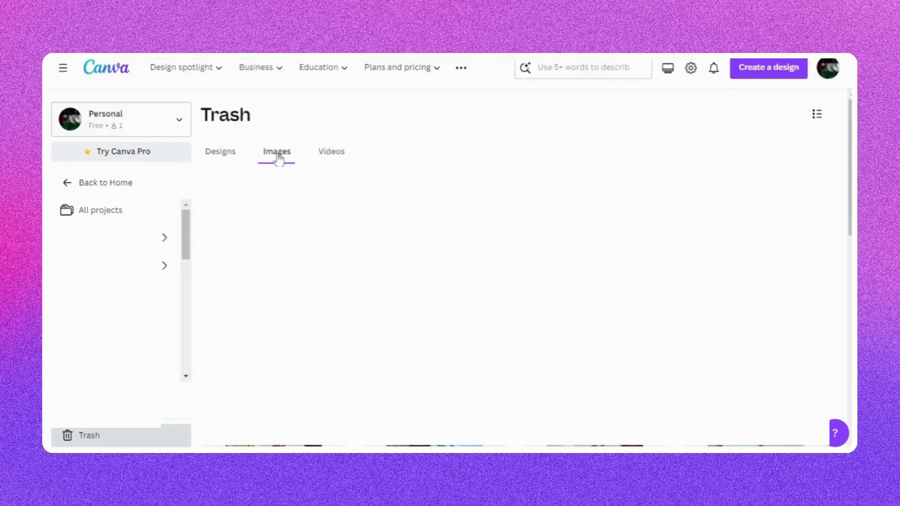
click(323, 159)
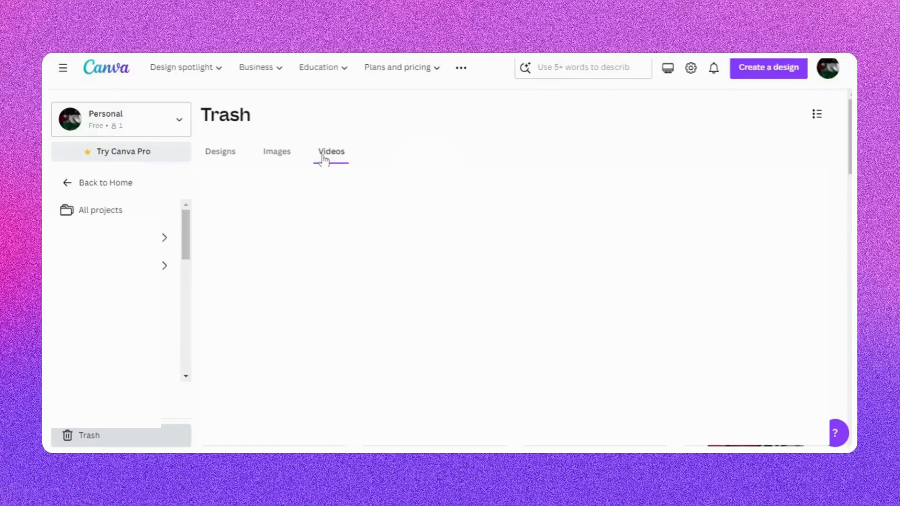
Step: Permanently delete the first image from the Trash's images
click(287, 160)
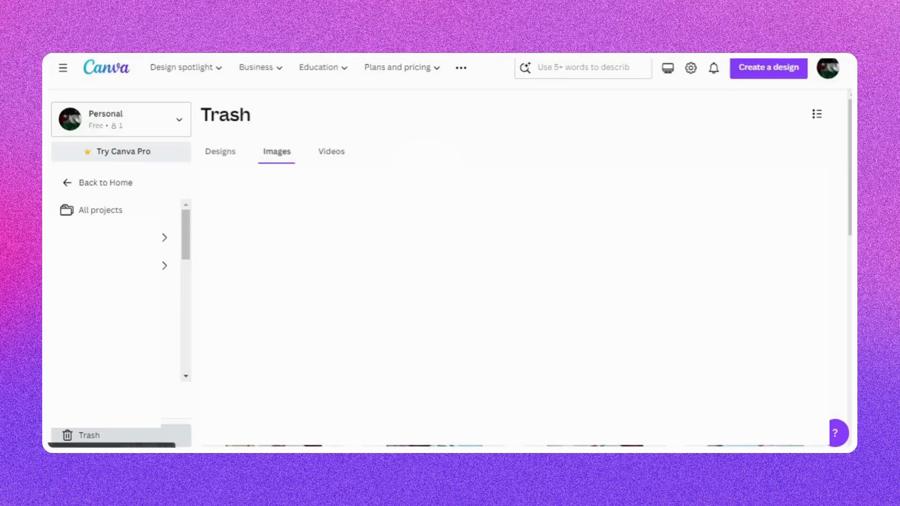
click(333, 195)
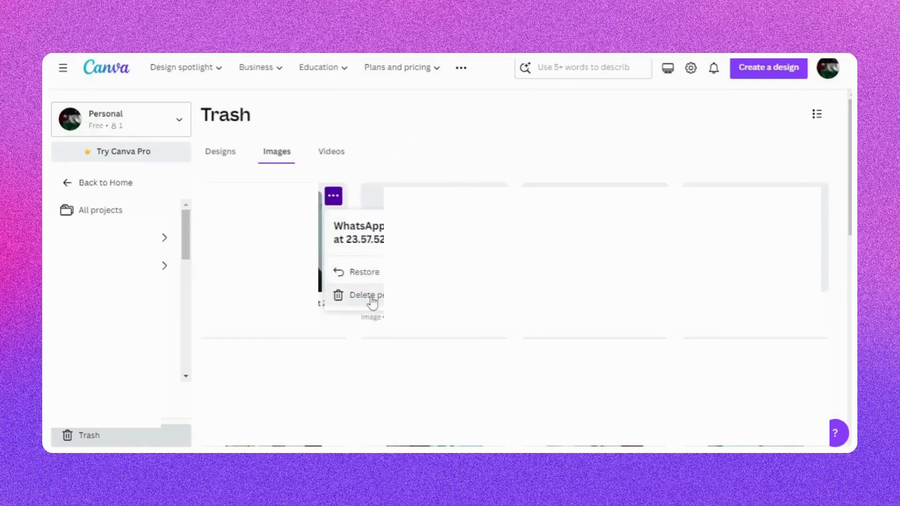
click(370, 297)
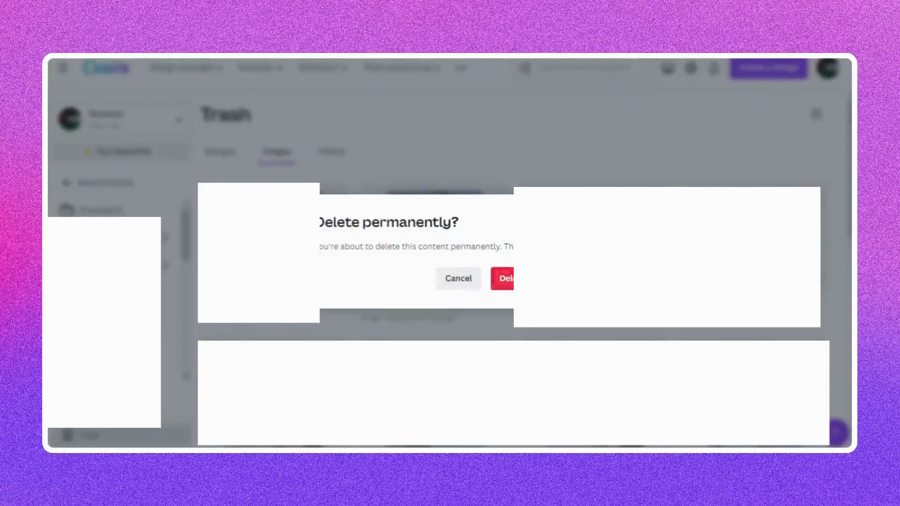
click(501, 278)
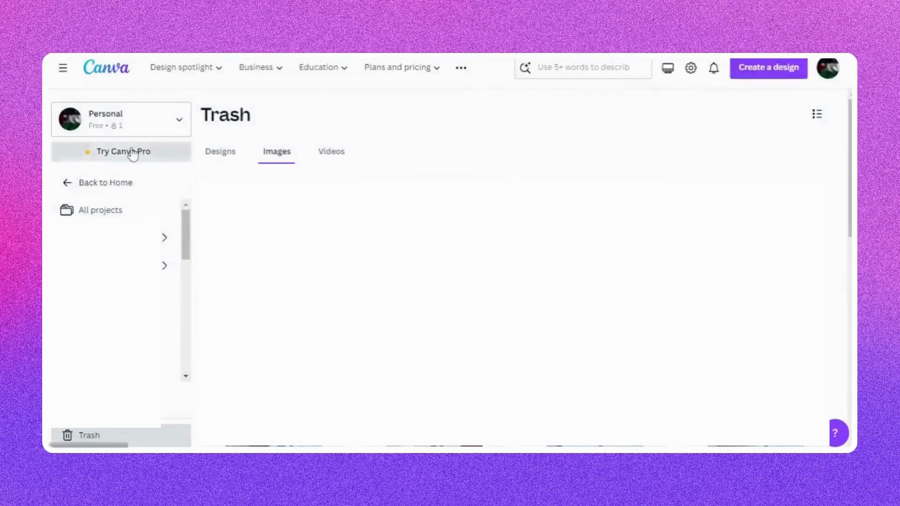
Step: View the team-switching options of the Personal account and close them without switching
click(179, 122)
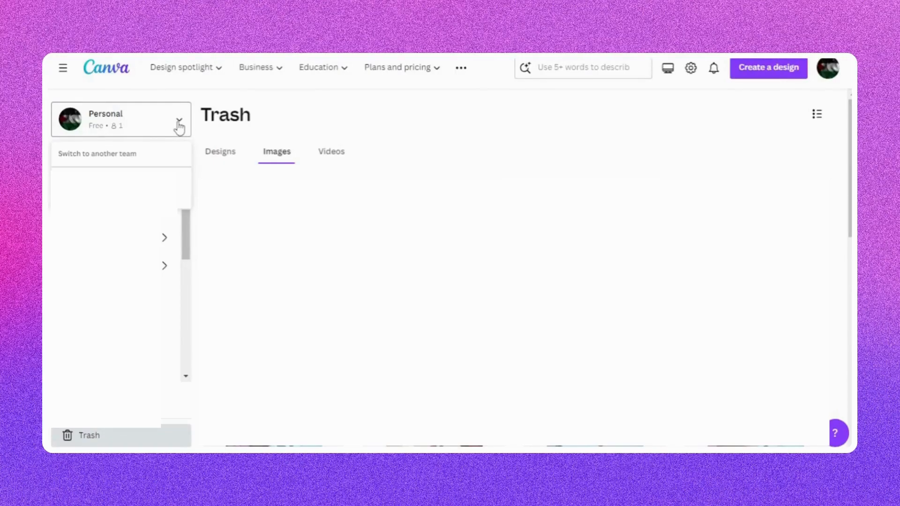
click(141, 126)
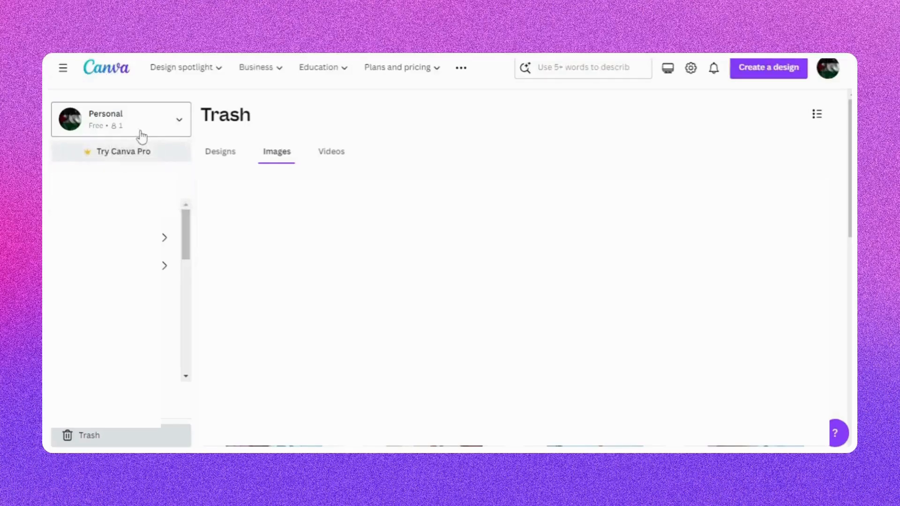
click(141, 137)
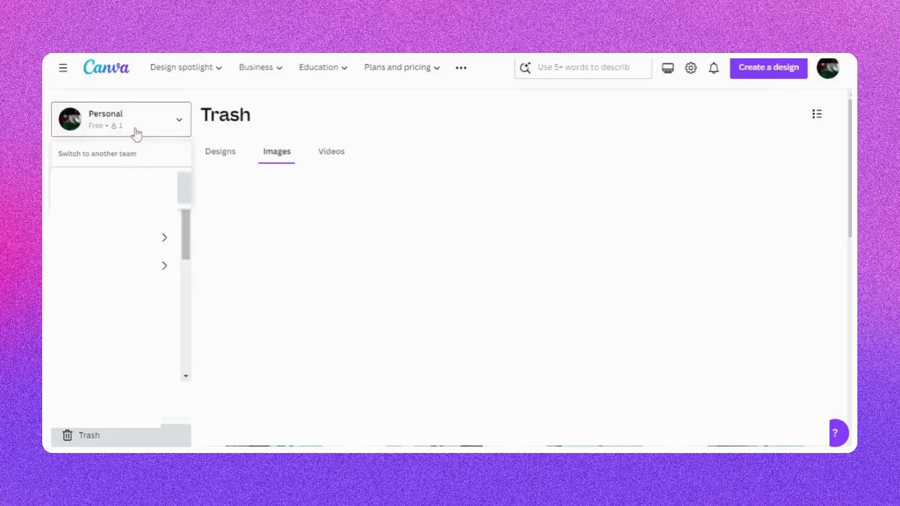
click(115, 127)
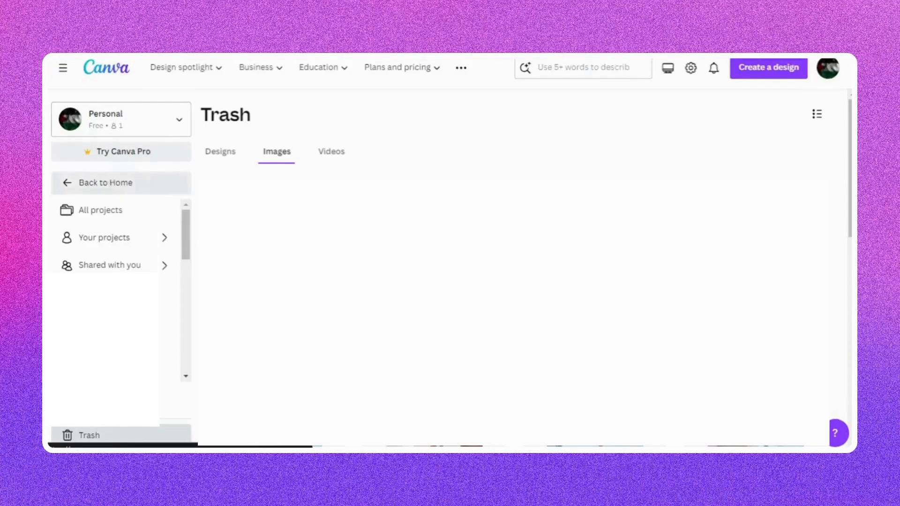
Step: Return to the home page and search the templates for "insta"
click(105, 182)
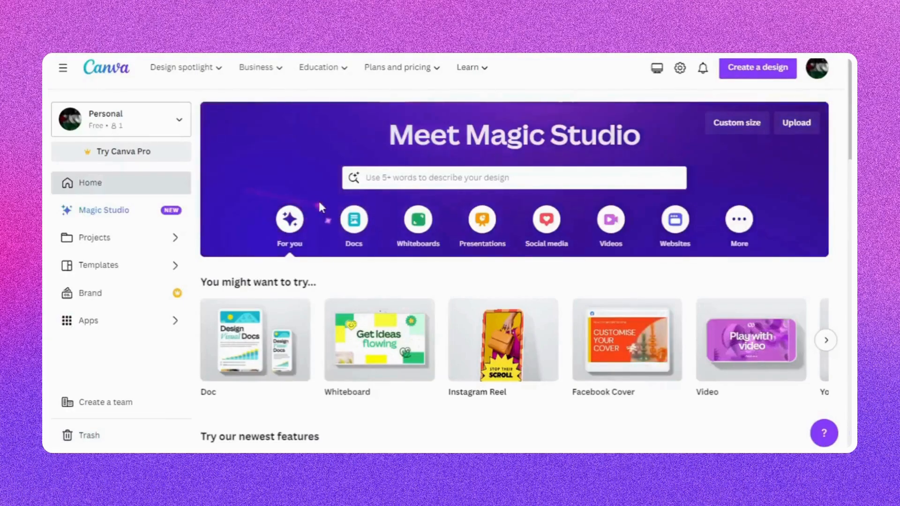
click(396, 177)
text(insta)
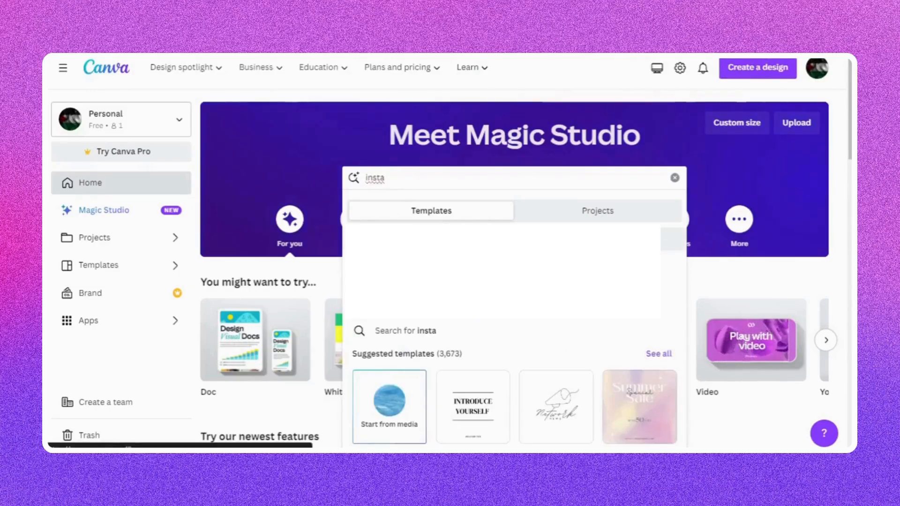
key(Return)
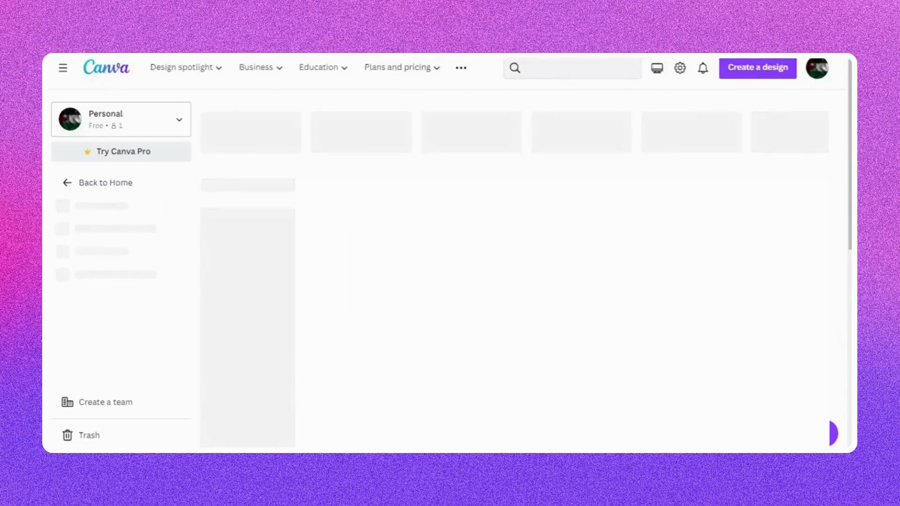
Step: Switch the home page's "insta" search from templates to projects, clear the query and close the suggestions
scroll(526, 273, down, 1)
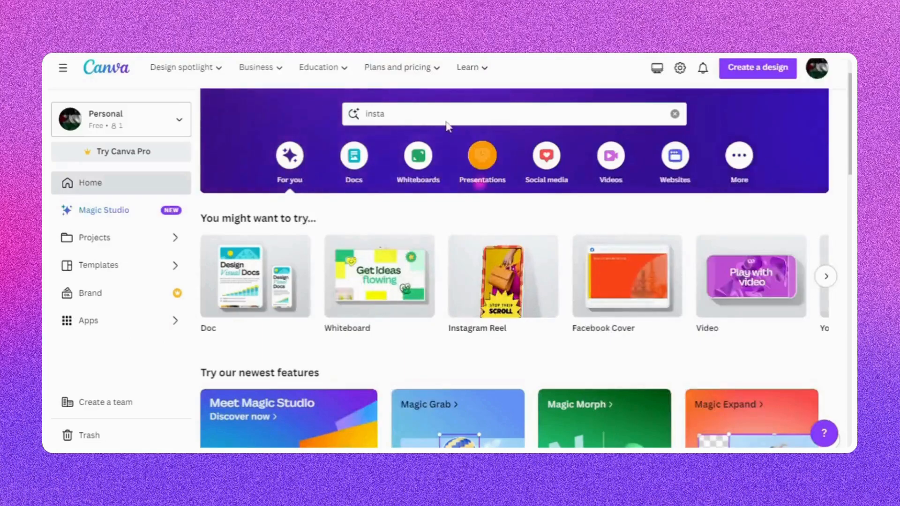
click(419, 115)
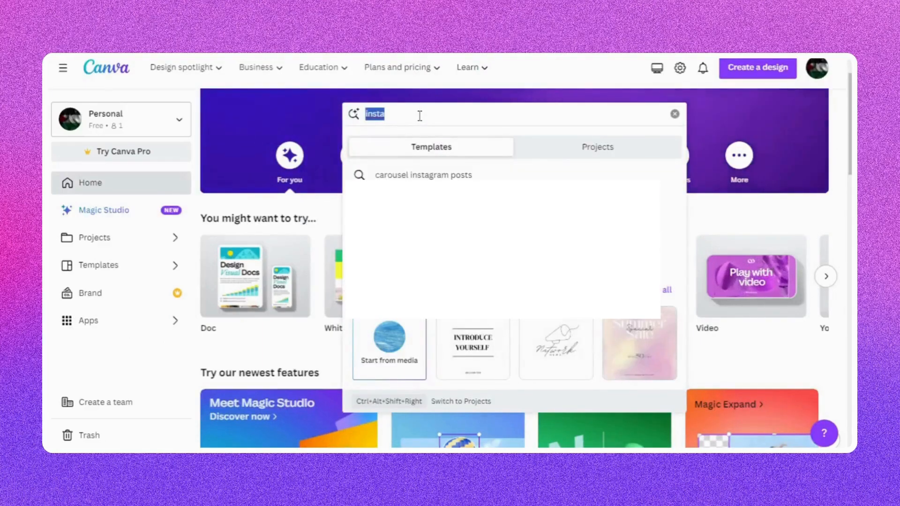
click(420, 116)
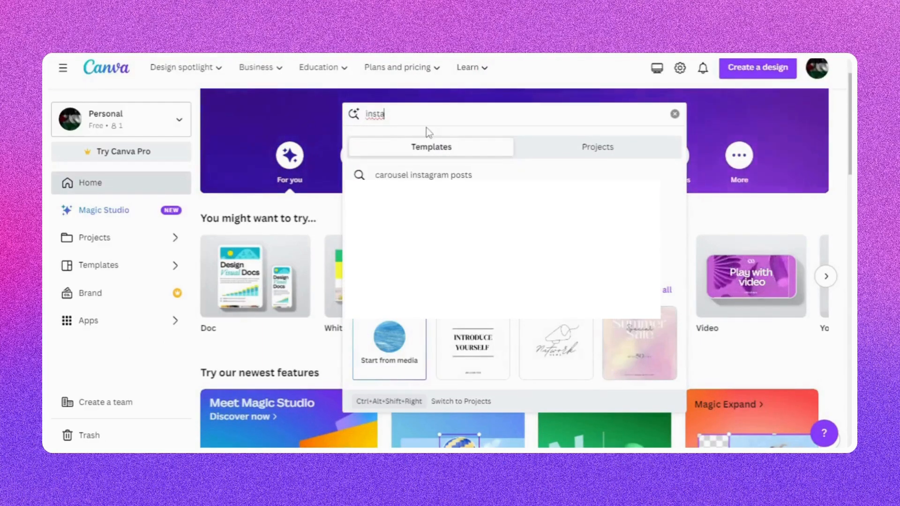
click(554, 154)
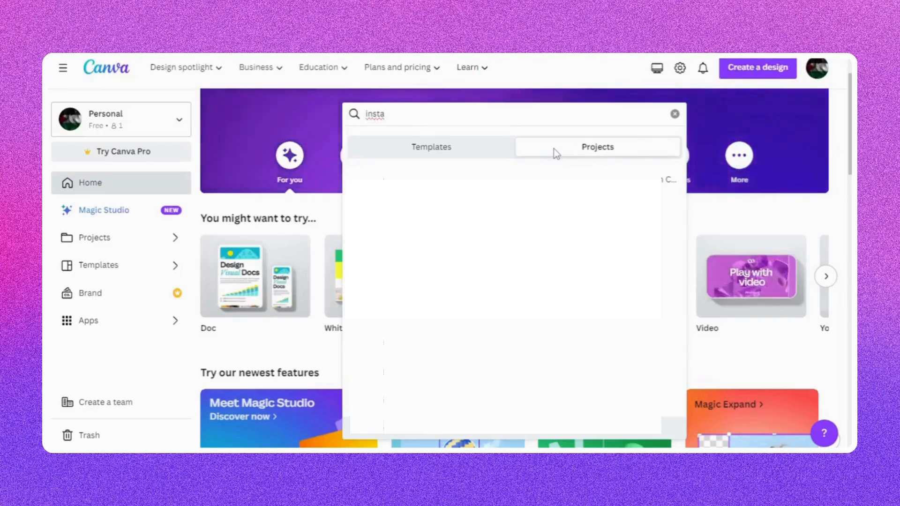
click(675, 114)
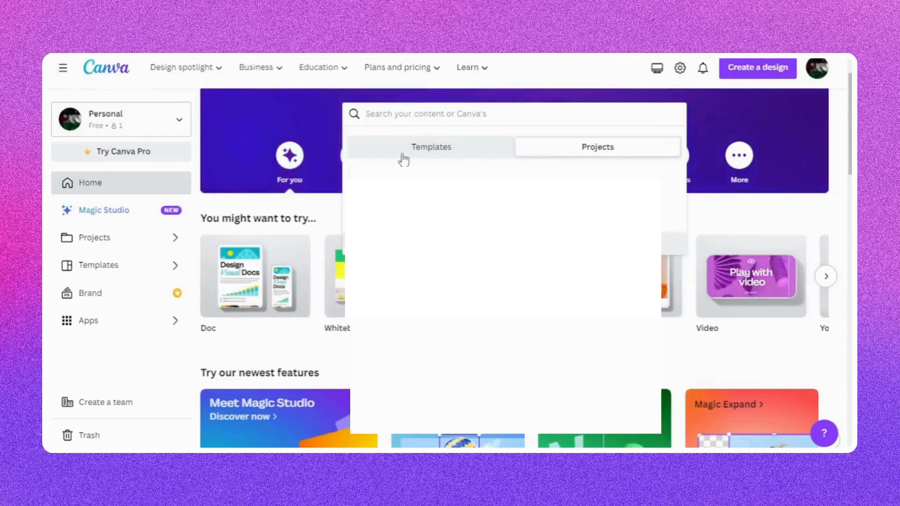
click(263, 108)
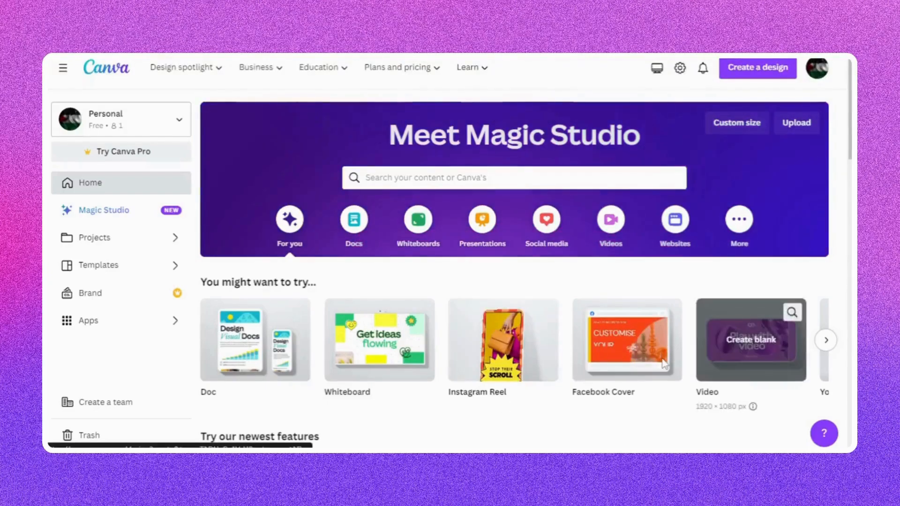
scroll(272, 345, down, 1)
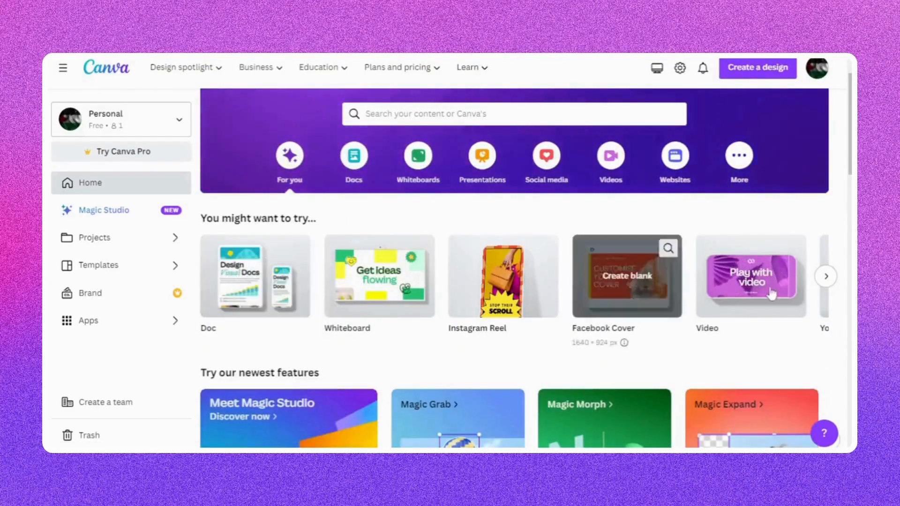
Step: Examine the home page's suggested design types, newest features and recent designs, paging through both rows and back
click(825, 276)
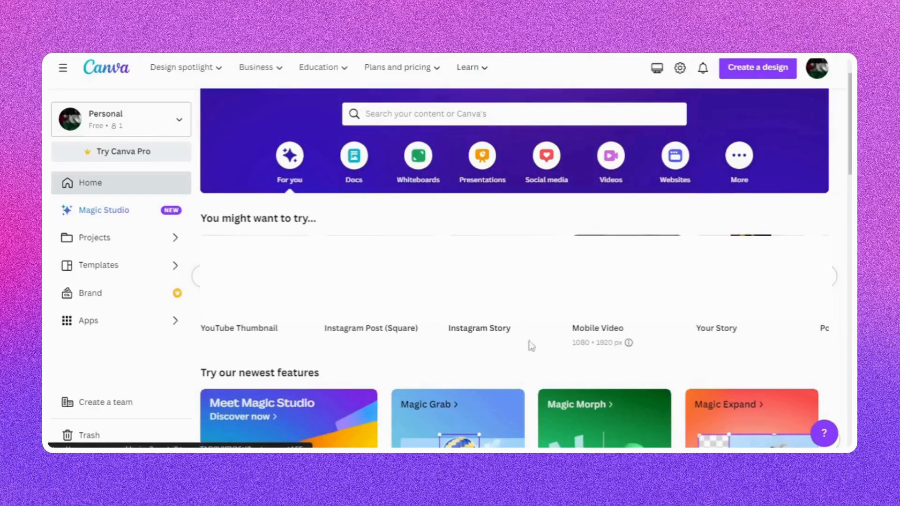
click(196, 277)
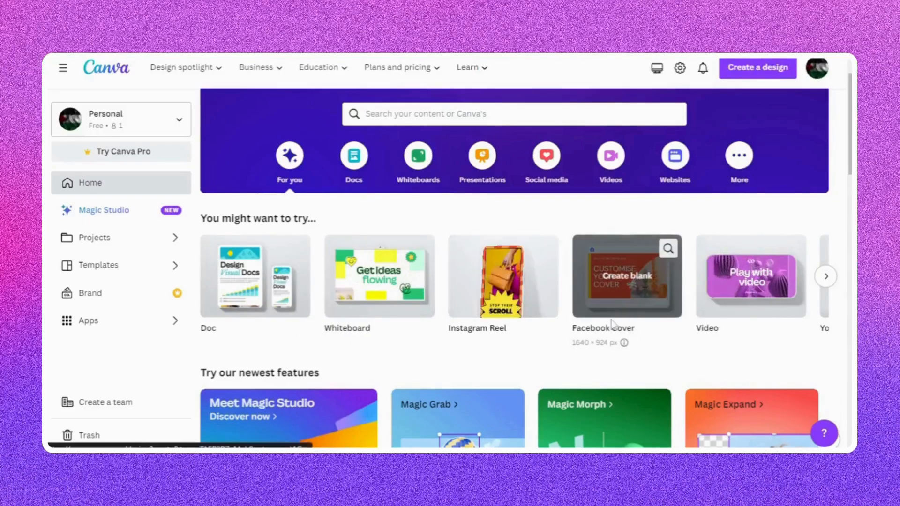
click(615, 298)
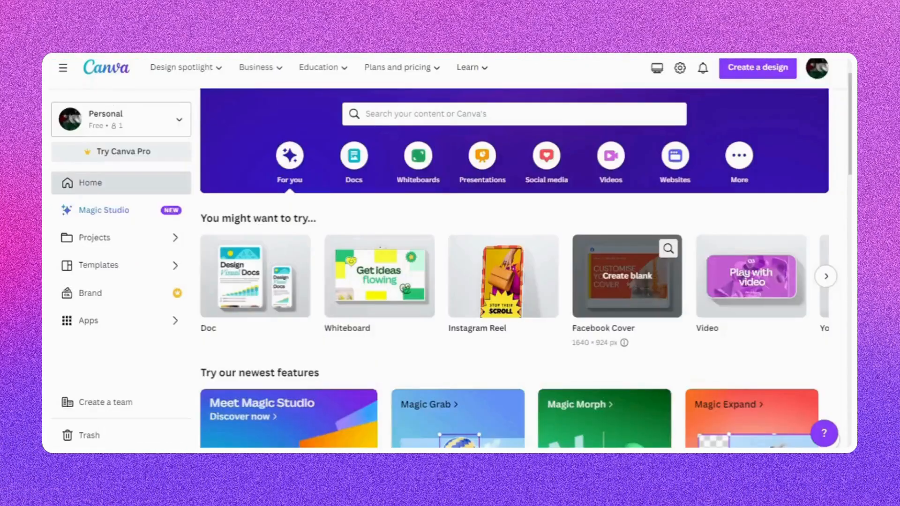
scroll(471, 224, down, 5)
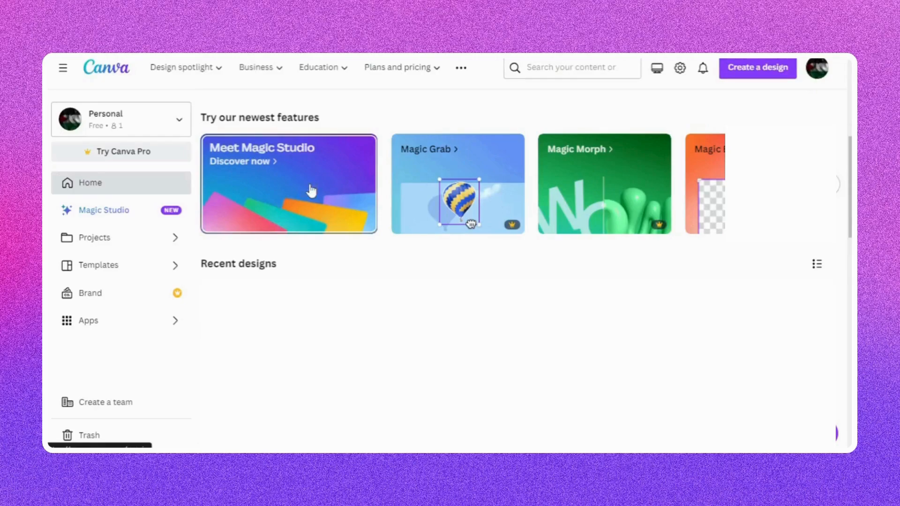
click(829, 184)
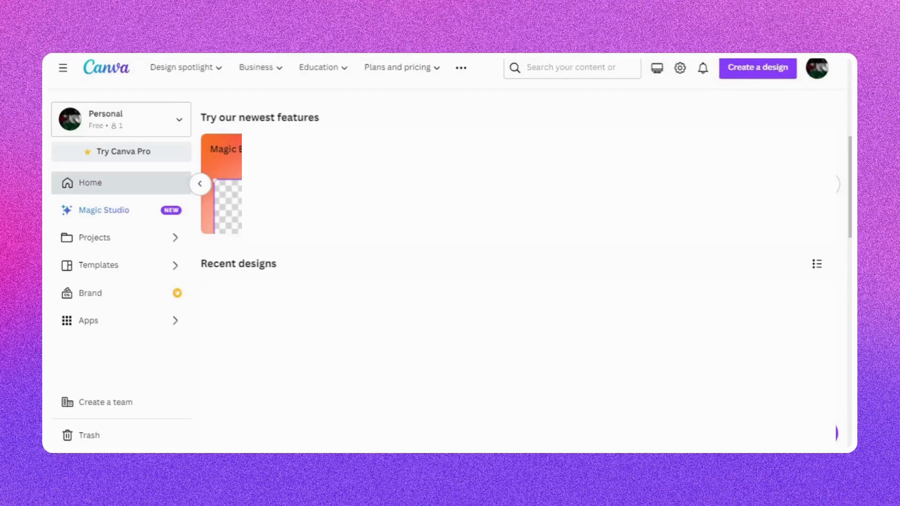
click(199, 184)
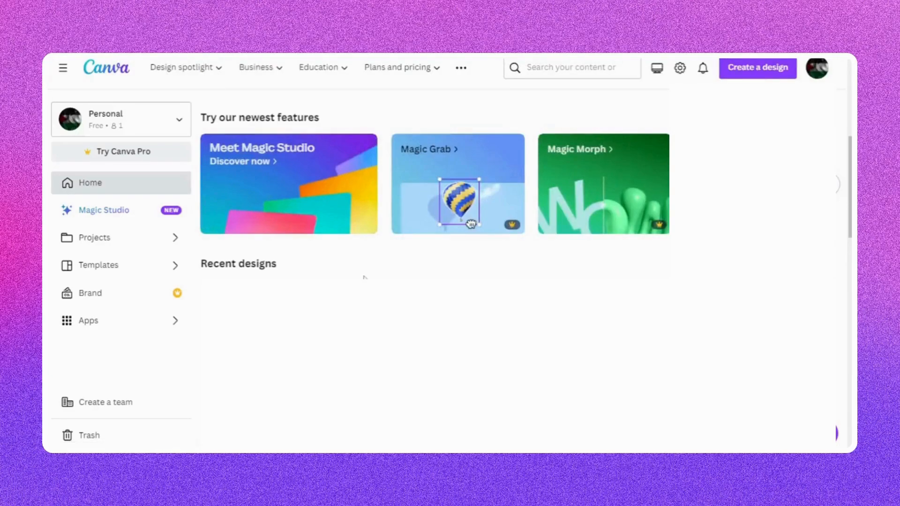
scroll(365, 278, down, 3)
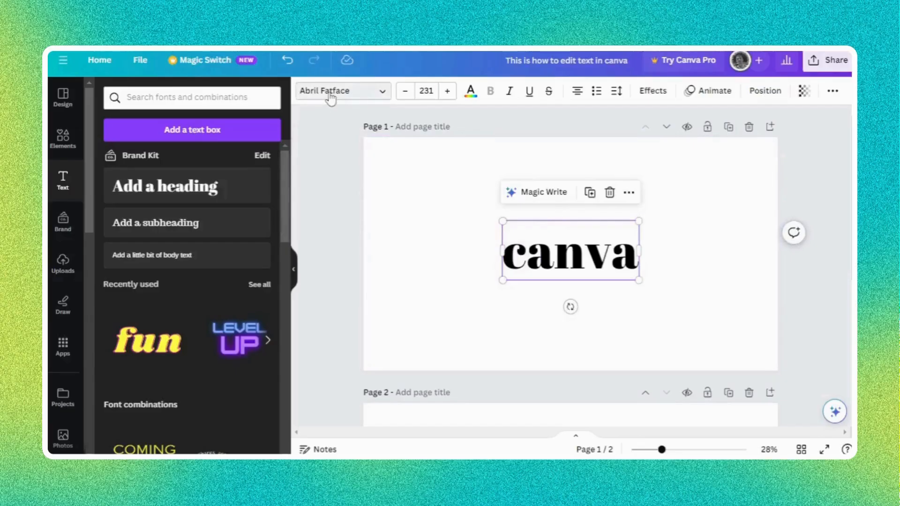
Step: Change the font of the "canva" text on page 1 to League Spartan
click(331, 96)
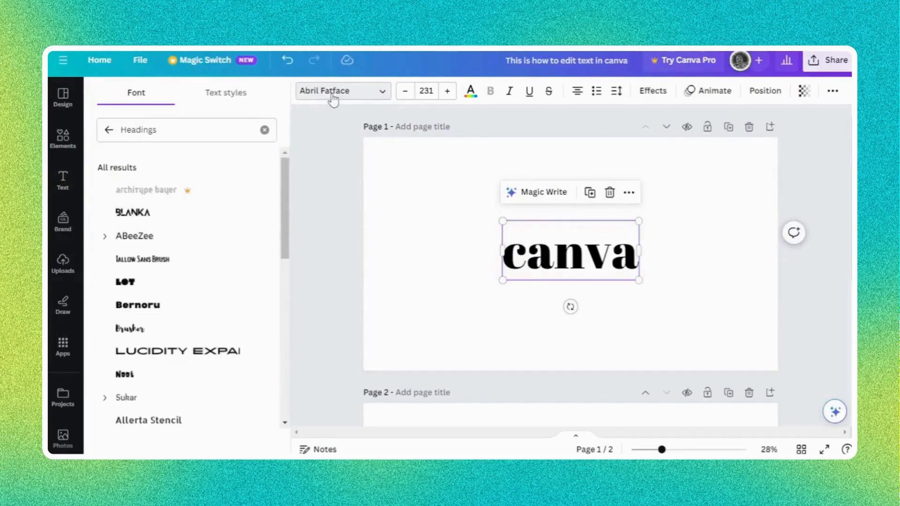
click(109, 129)
scroll(197, 244, down, 4)
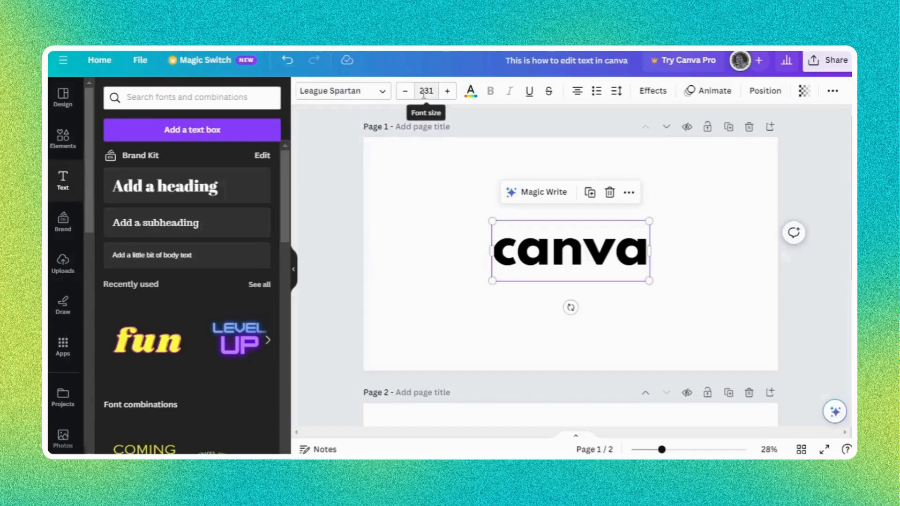
Step: Set the "canva" text's font size to 100 and undo the size change
click(421, 92)
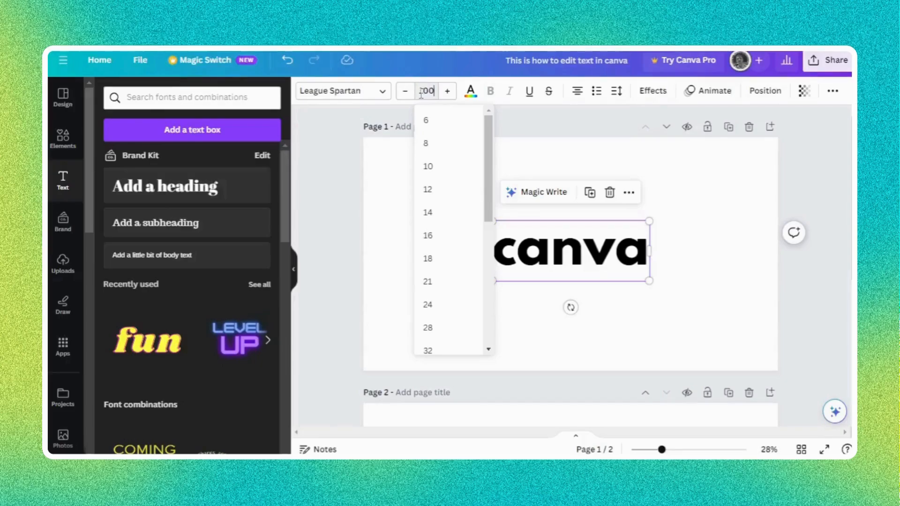
key(Return)
click(419, 154)
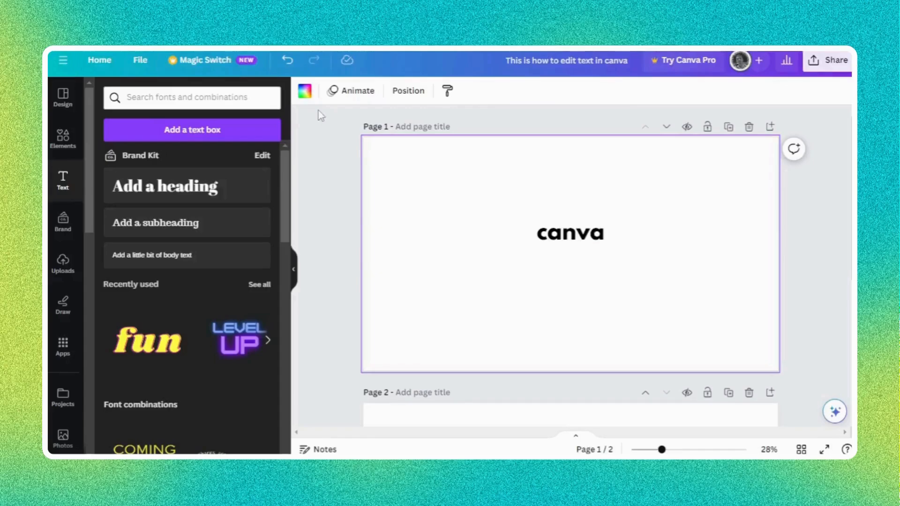
click(288, 59)
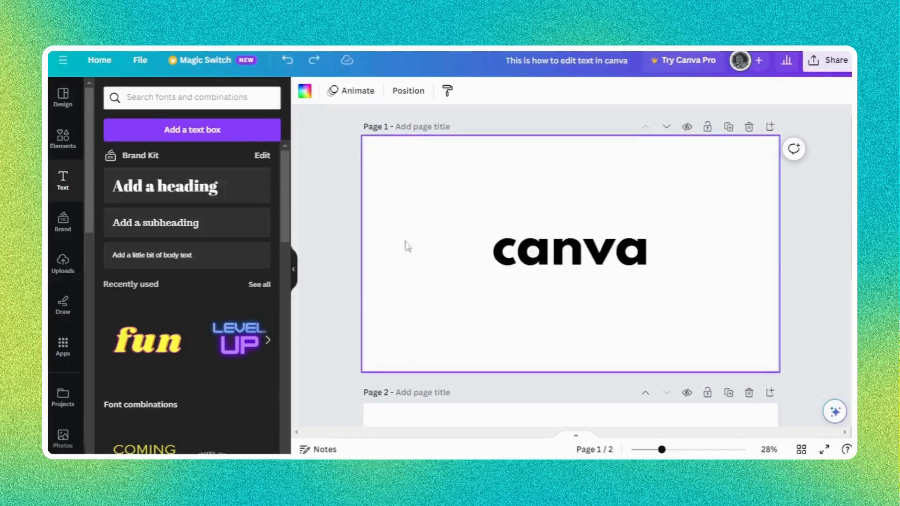
Step: Recolor the "canva" text with the bright red from the default solid colors
click(497, 243)
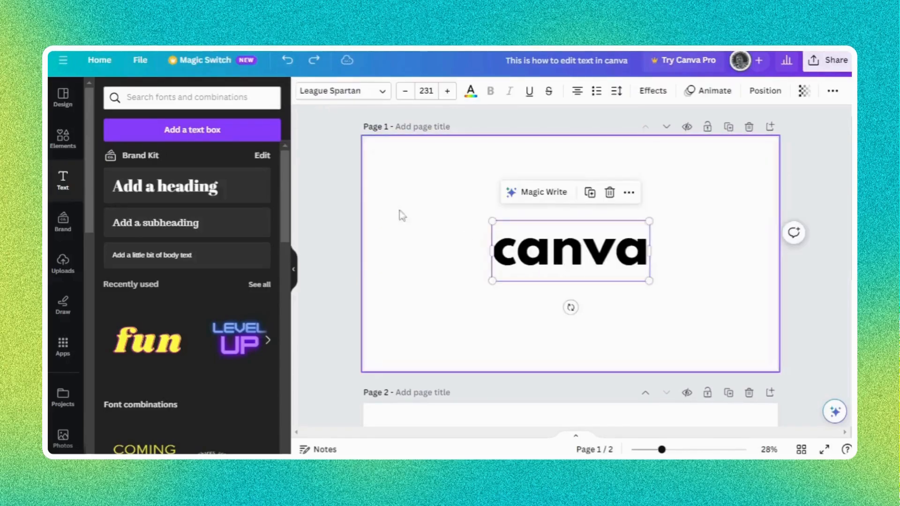
click(470, 92)
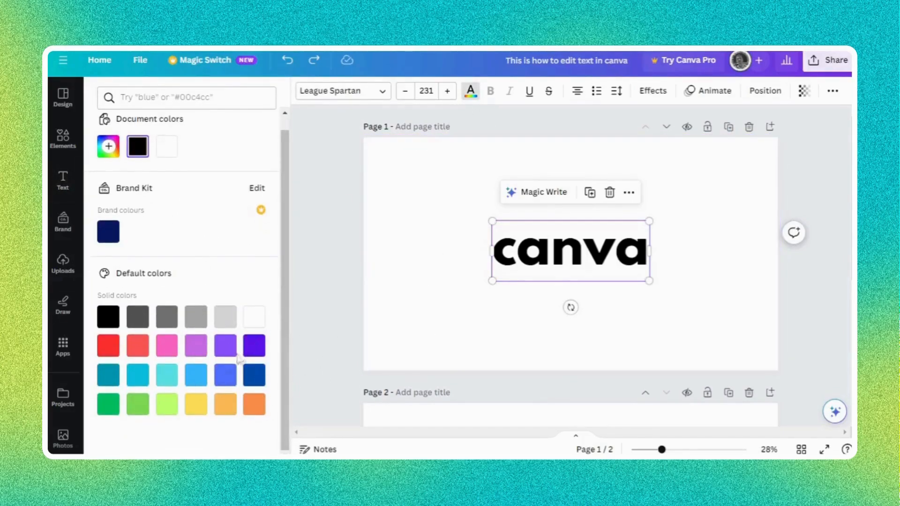
click(108, 345)
key(Escape)
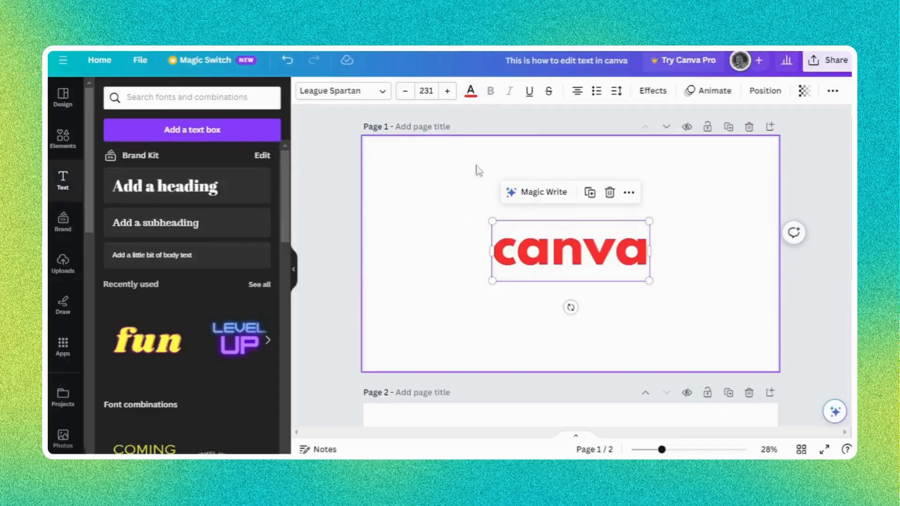
Step: Underline the "canva" text and remove the underline again
click(530, 93)
click(508, 165)
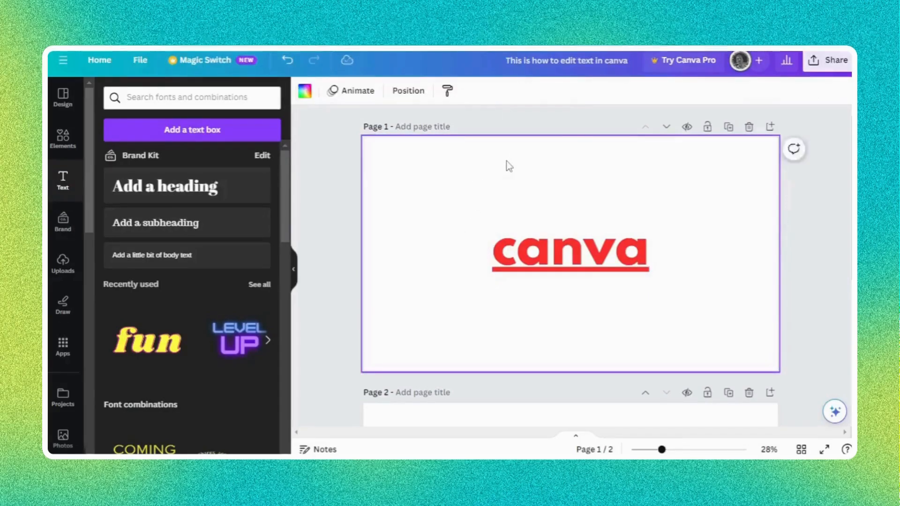
click(506, 258)
click(529, 91)
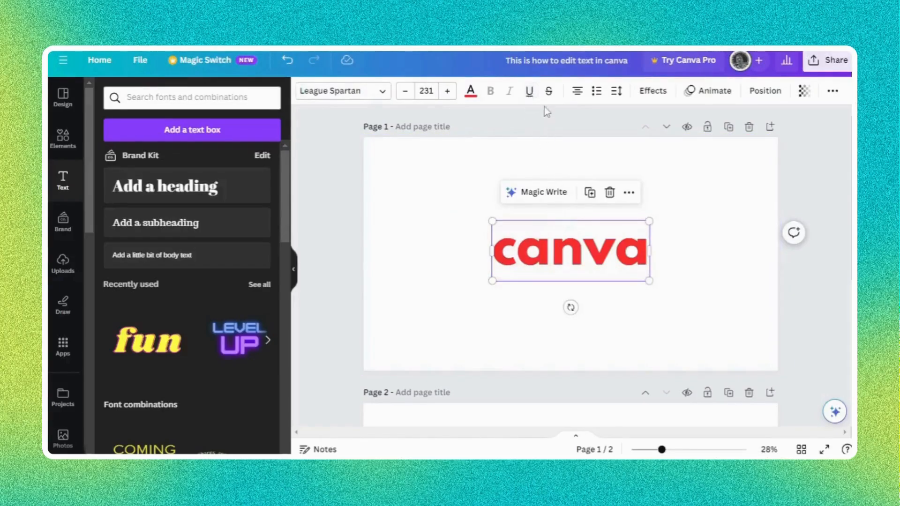
Step: Apply strikethrough and underline to the "canva" text, undo both and reselect the text
click(548, 91)
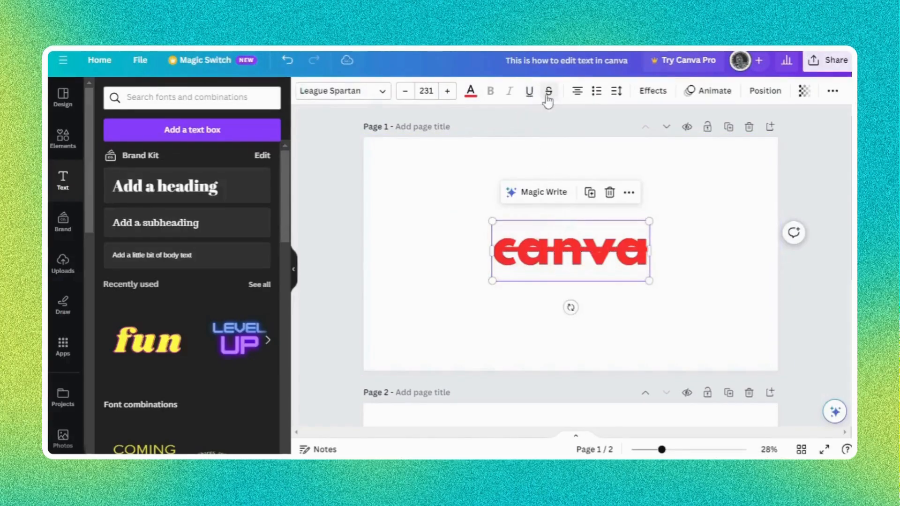
click(530, 92)
click(460, 227)
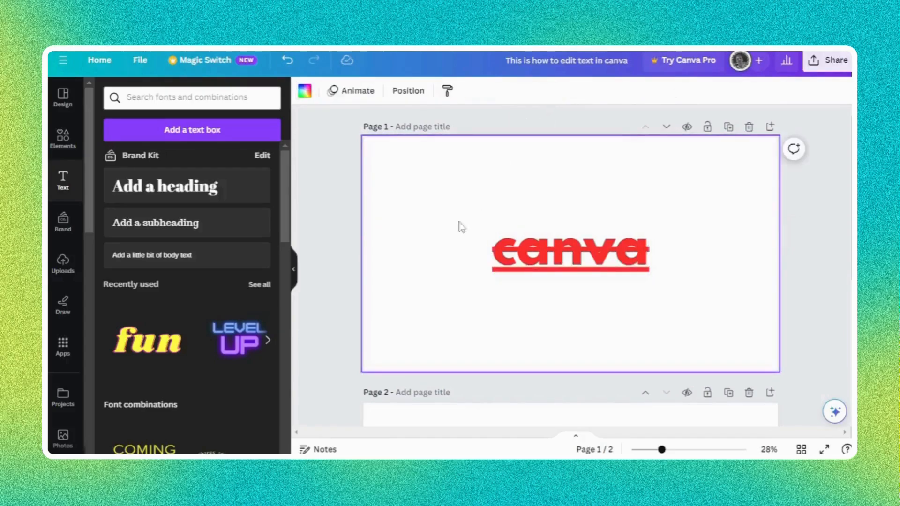
click(289, 62)
click(289, 61)
click(570, 248)
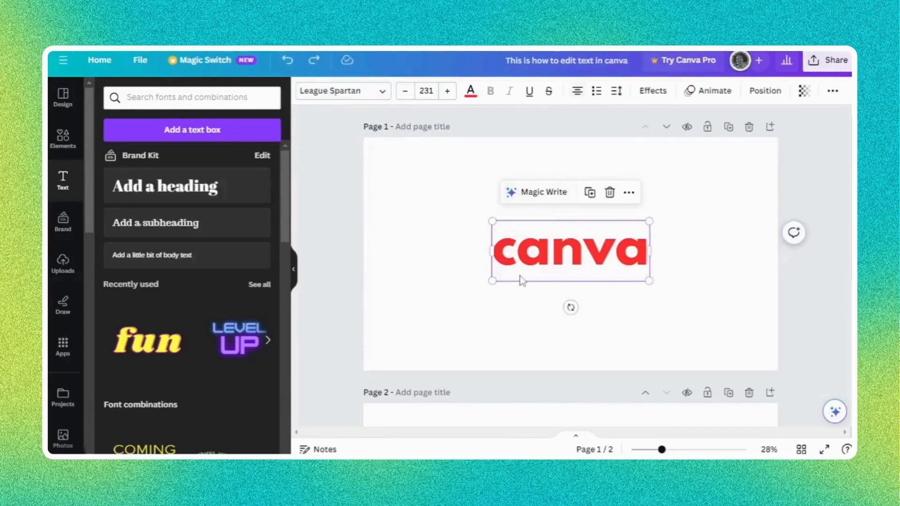
Step: Enlarge the "This is how to edit text in canva" text on page 2 to a font size of 94.6
scroll(468, 243, down, 3)
scroll(466, 237, up, 3)
scroll(464, 237, down, 2)
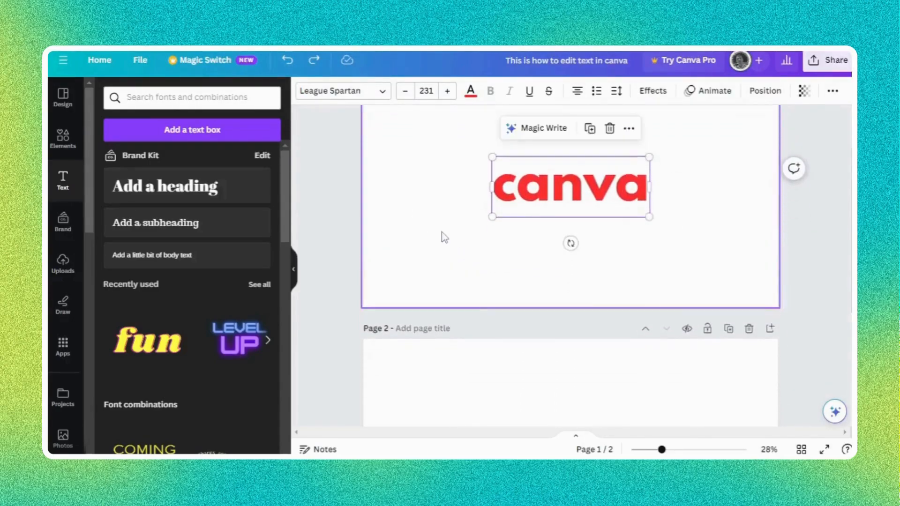
click(444, 237)
click(558, 178)
scroll(555, 235, down, 3)
click(484, 256)
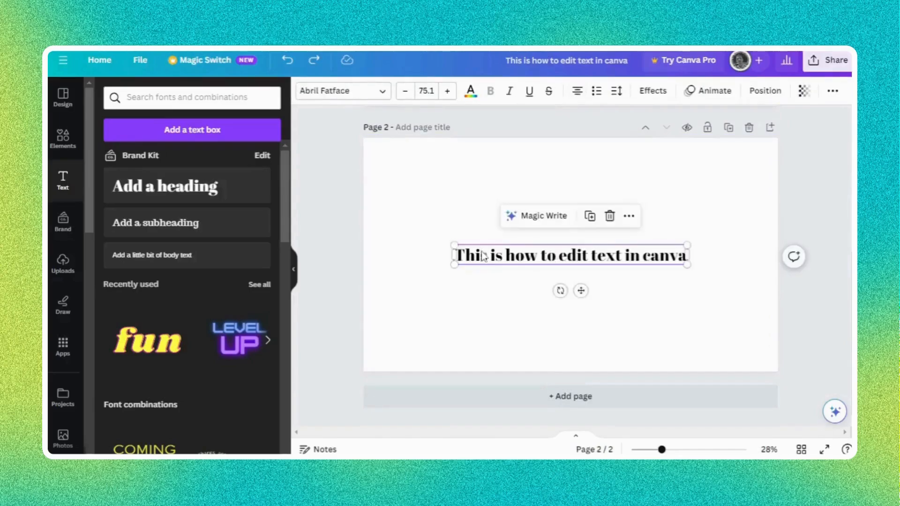
drag(453, 242, 393, 239)
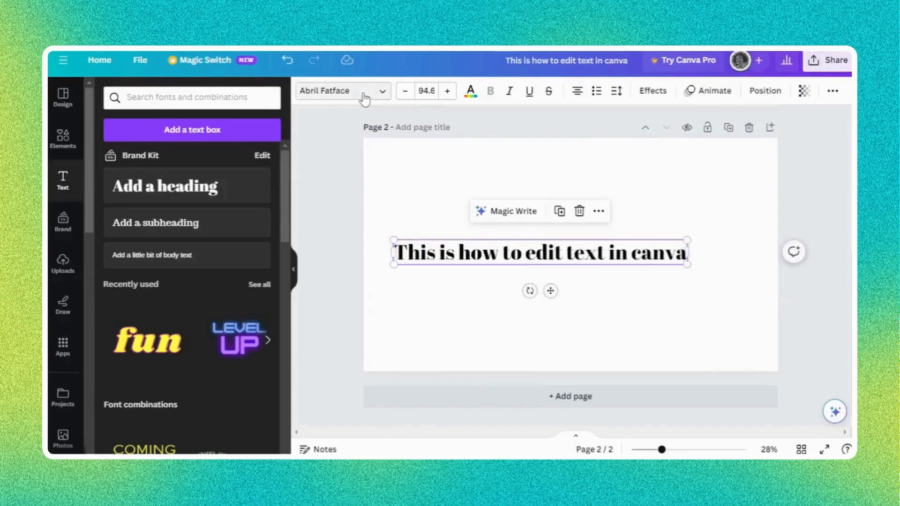
Step: Change the page 2 sentence's font to League Spartan and center the text on the page
click(342, 90)
click(156, 161)
click(331, 261)
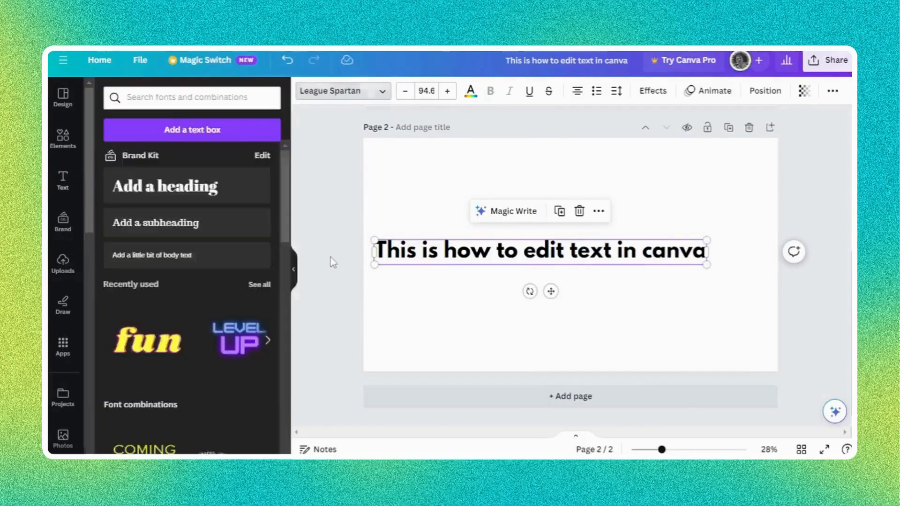
drag(477, 261, 507, 263)
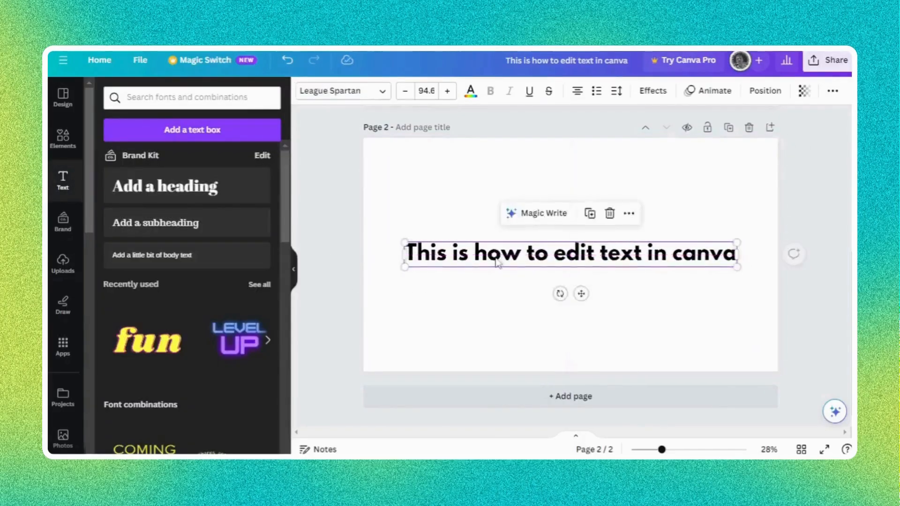
Step: Break the page 2 sentence into two lines before "edit" and center the text vertically on the page
click(556, 255)
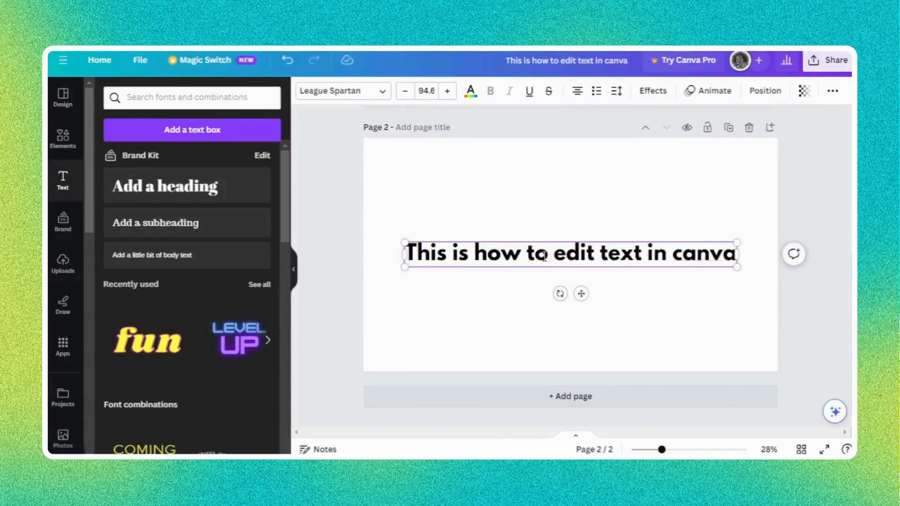
key(Return)
click(413, 291)
click(569, 261)
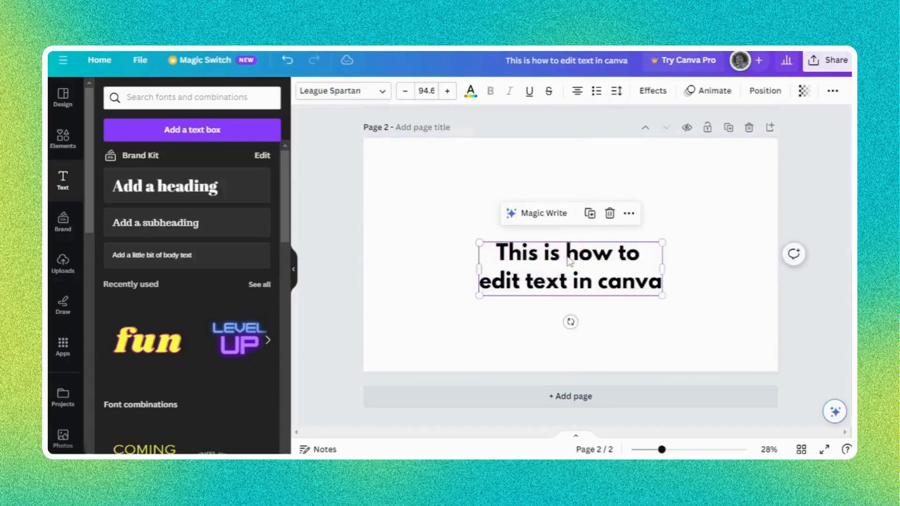
drag(568, 261, 569, 247)
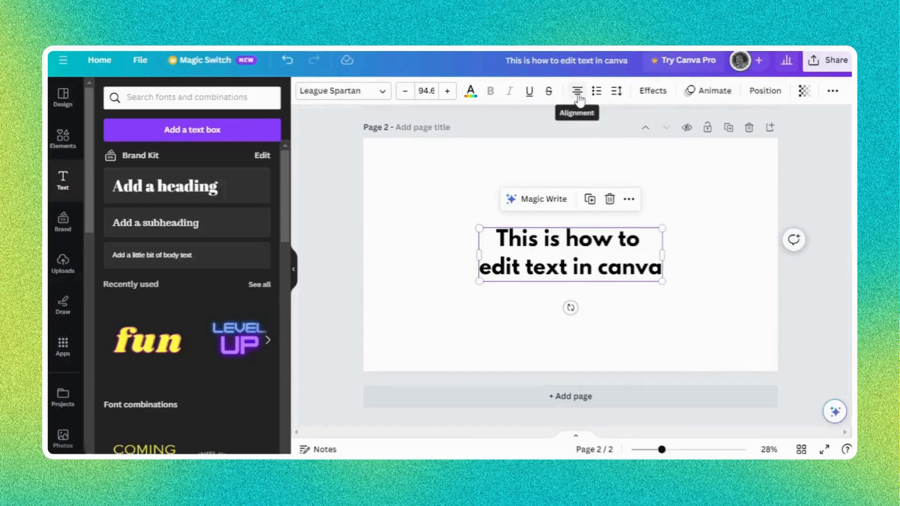
Step: Align the two-line text left and right, and return it to center alignment
click(578, 92)
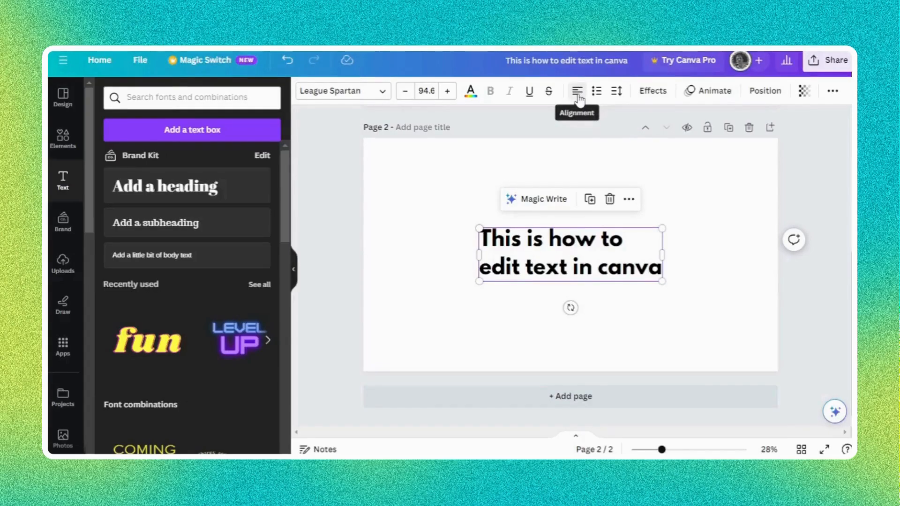
click(579, 99)
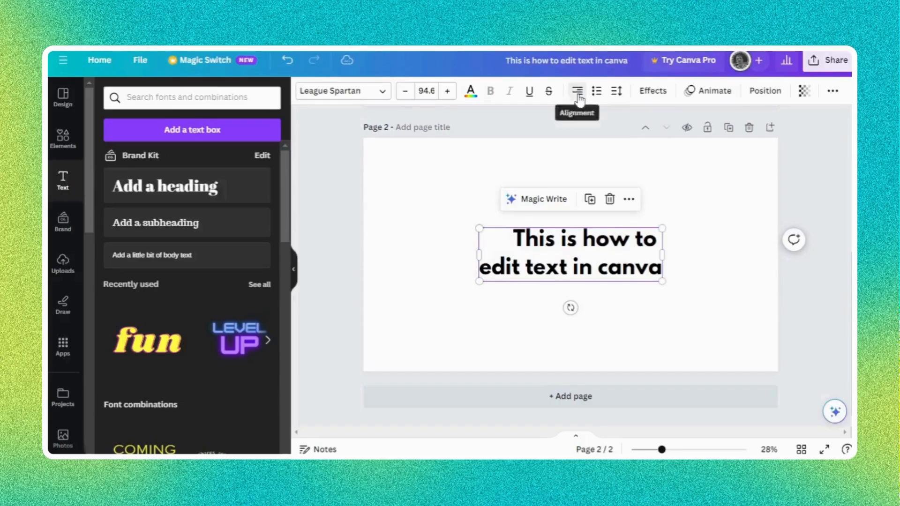
click(579, 98)
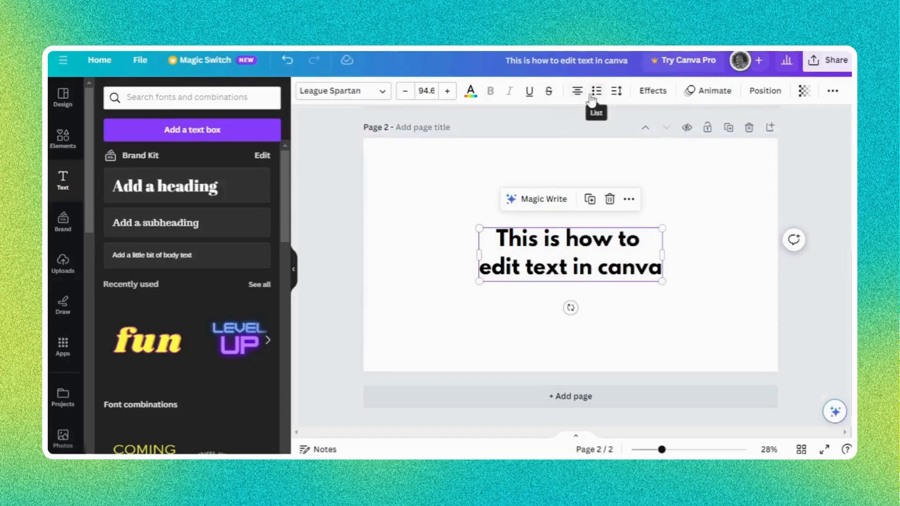
Step: Format the two lines as a bulleted list, switch to a numbered list and remove the list formatting
click(592, 99)
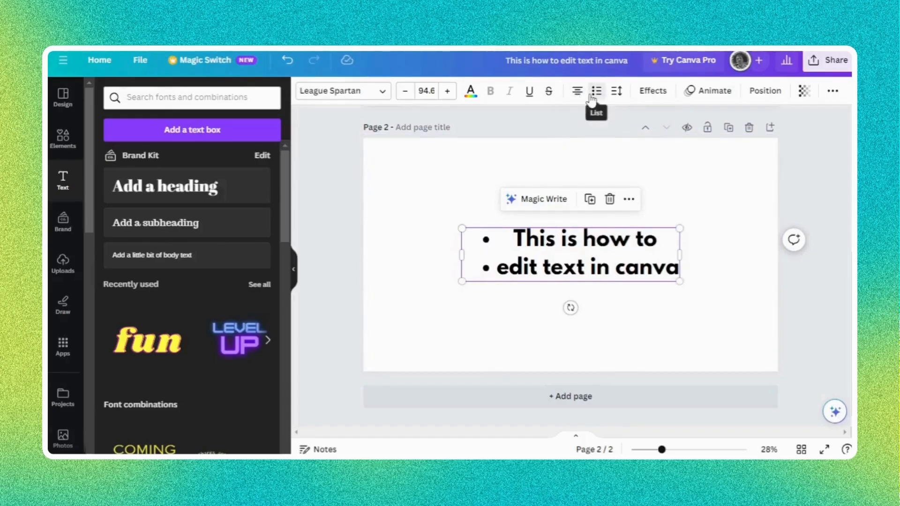
click(592, 100)
click(592, 99)
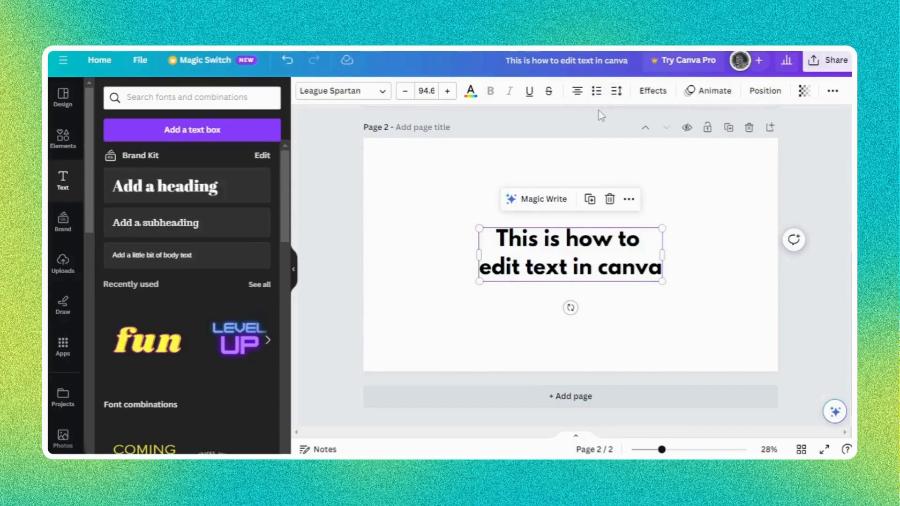
Step: Set the letter spacing of the two-line text on page 2 to 73
click(617, 92)
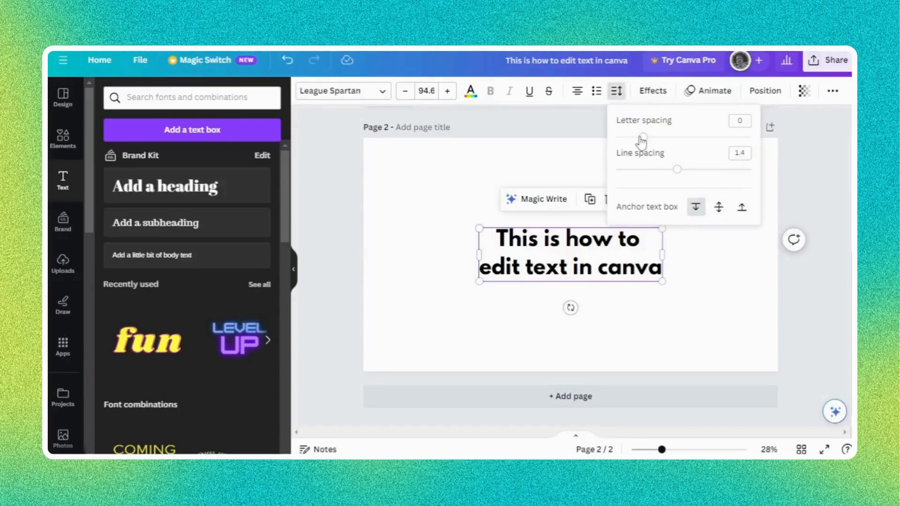
mouse_move(643, 138)
mouse_down()
mouse_move(698, 139)
mouse_move(653, 138)
mouse_up()
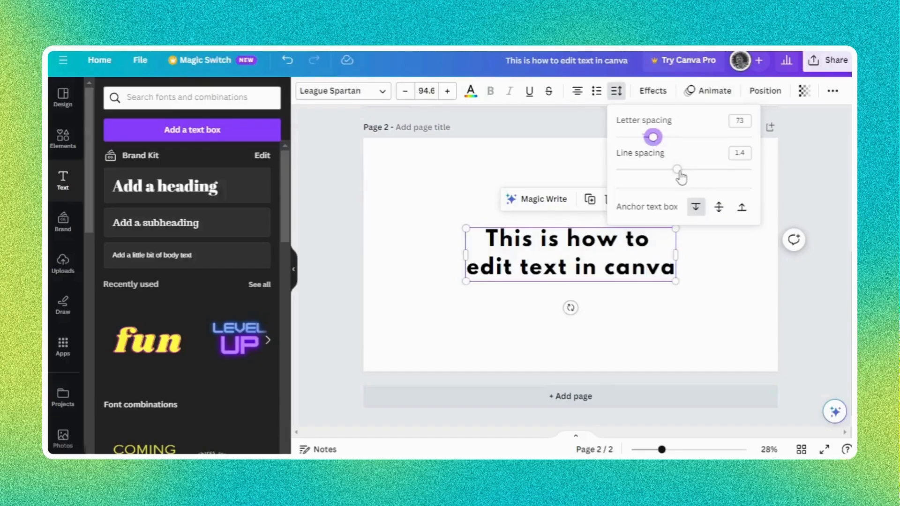
Step: Set the two-line text's line spacing to 1.18 and widen its letter spacing slightly
mouse_move(680, 175)
mouse_down()
mouse_move(643, 175)
mouse_move(663, 174)
mouse_up()
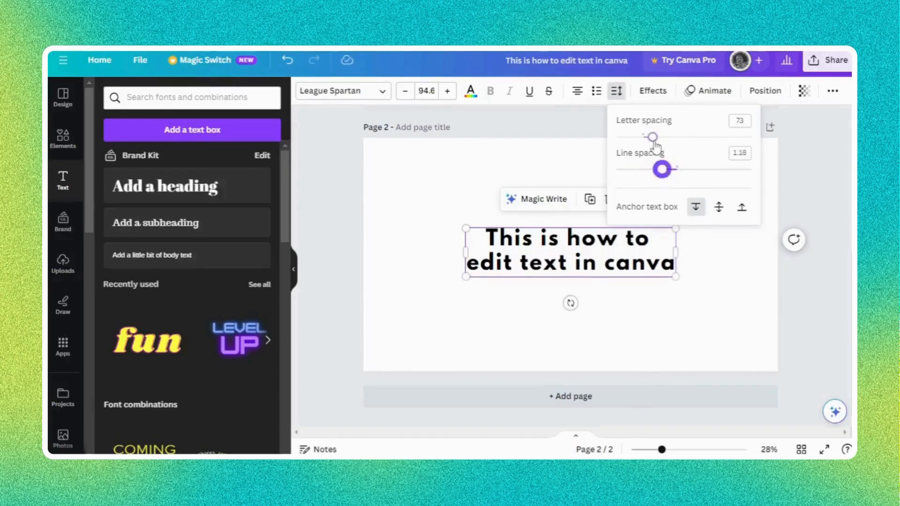
mouse_move(653, 137)
mouse_down()
mouse_move(665, 136)
mouse_move(655, 144)
mouse_up()
click(608, 301)
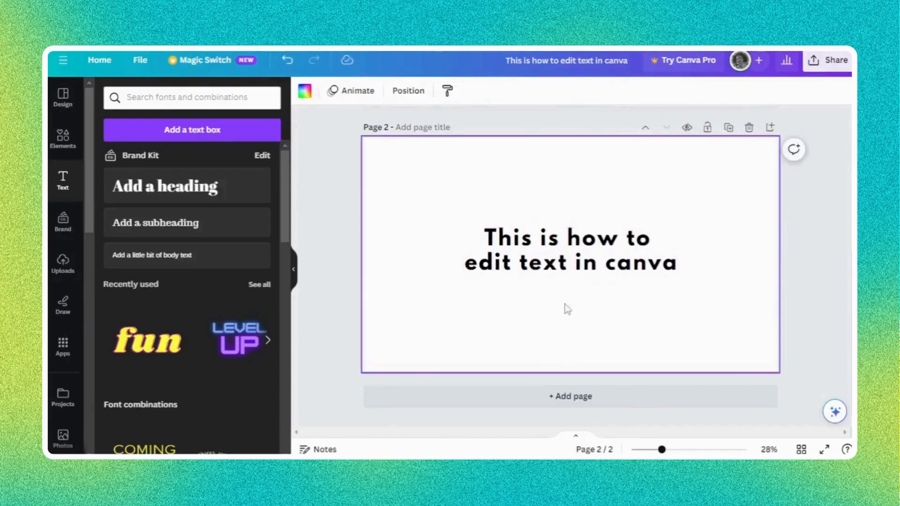
Step: Apply the Shadow effect to the two-line text on page 2 with an offset of 100
click(539, 251)
click(653, 90)
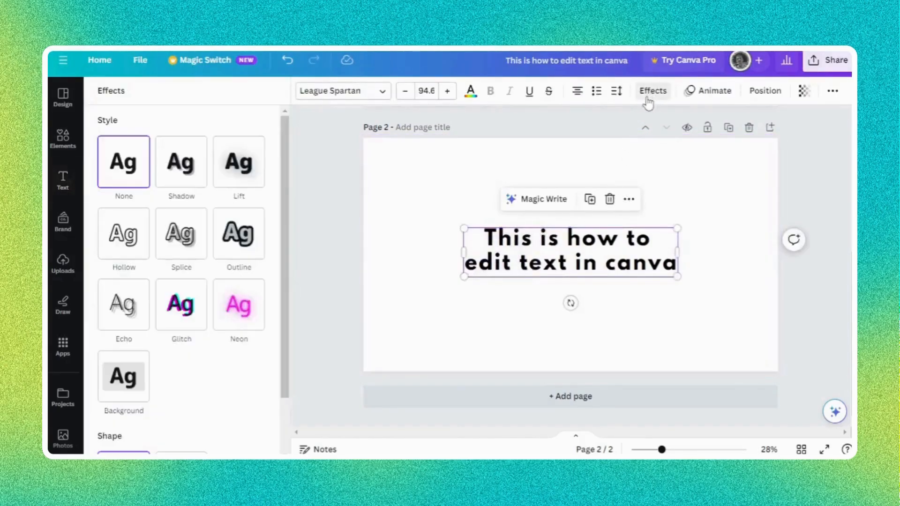
click(191, 180)
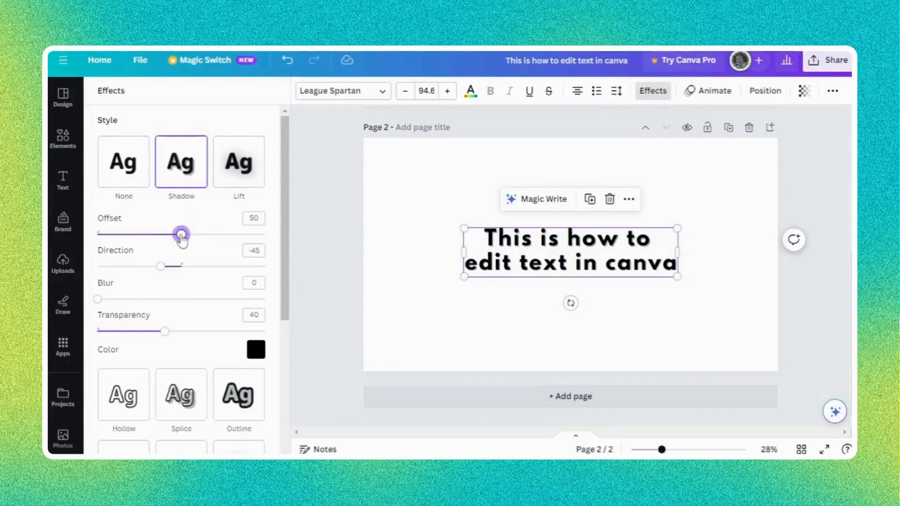
drag(182, 238, 265, 236)
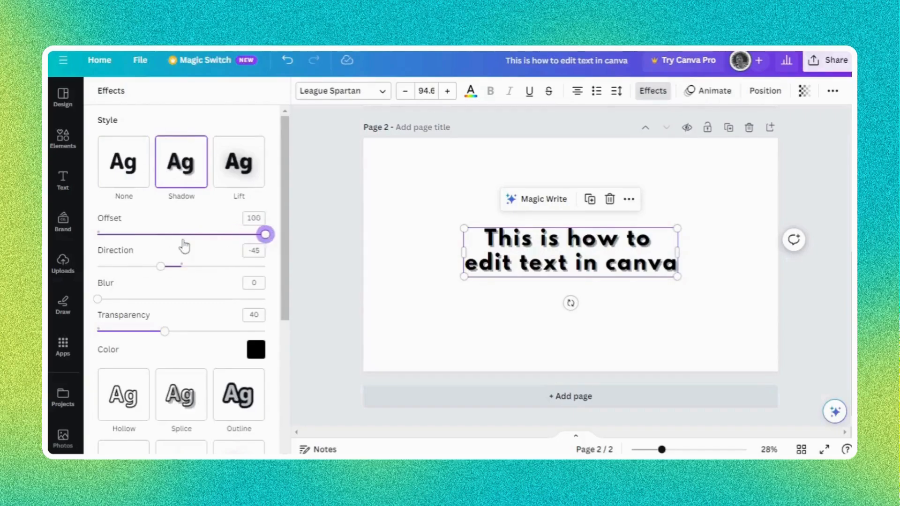
drag(199, 234, 265, 234)
Step: Set the shadow's direction to -31, blur to 20 and transparency to 39, and color it red
mouse_move(160, 266)
mouse_down()
mouse_move(123, 267)
mouse_move(243, 267)
mouse_move(147, 267)
mouse_move(168, 269)
mouse_up()
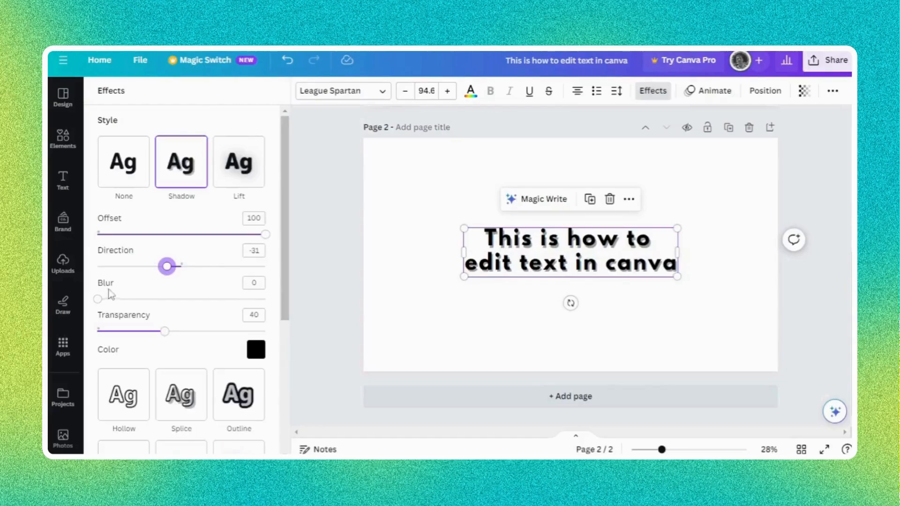
drag(99, 300, 133, 305)
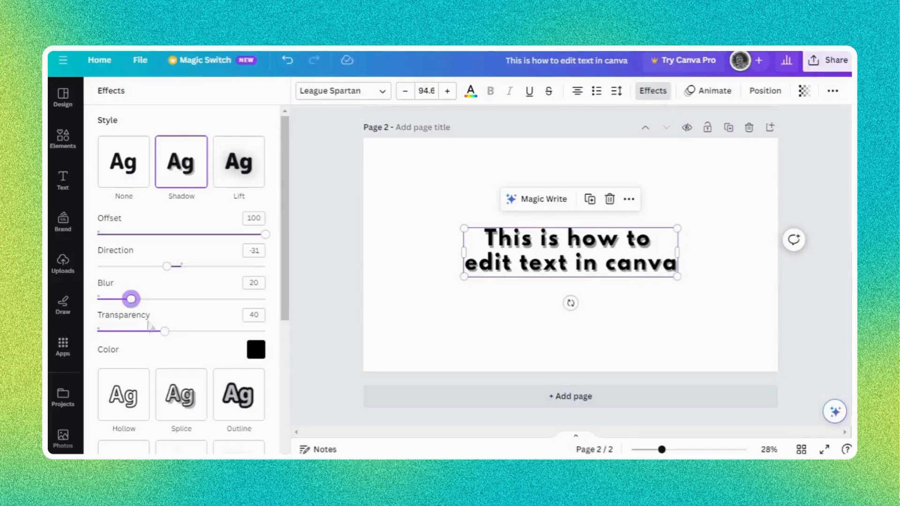
mouse_move(154, 335)
mouse_down()
mouse_move(125, 331)
mouse_move(298, 334)
mouse_move(162, 331)
mouse_up()
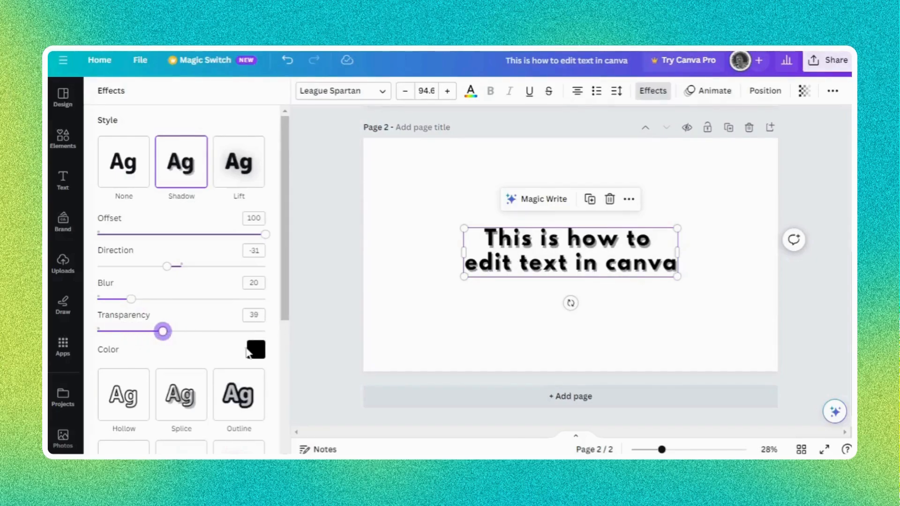
click(260, 355)
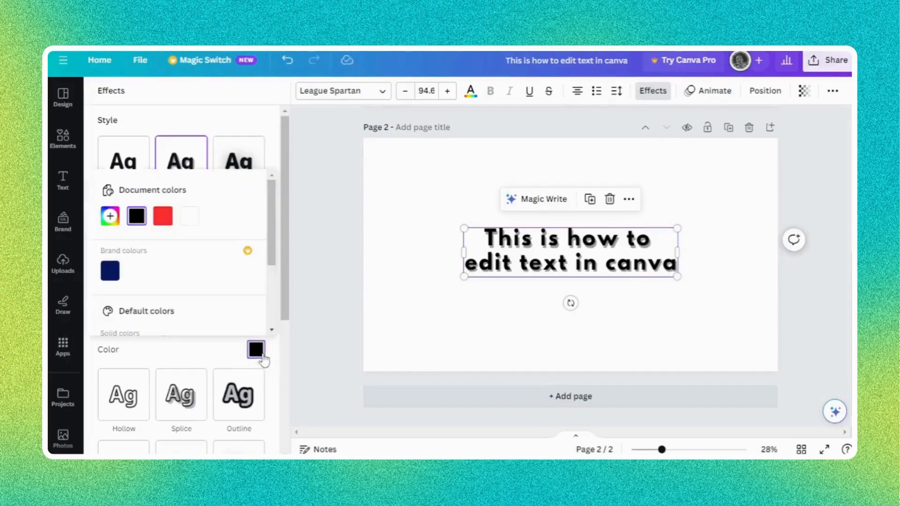
click(162, 216)
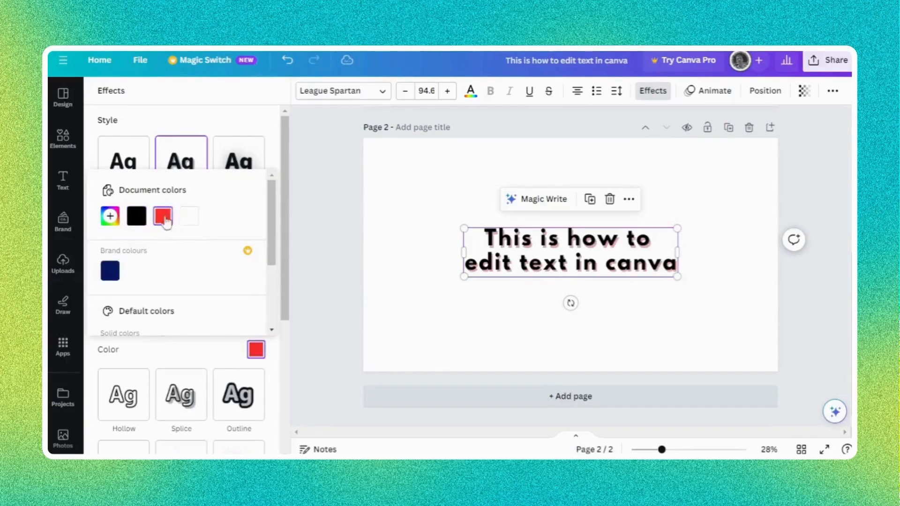
click(203, 123)
Step: Switch the two-line text to the Hollow effect with thickness 57, and replace it with Lift
scroll(210, 200, down, 3)
click(136, 272)
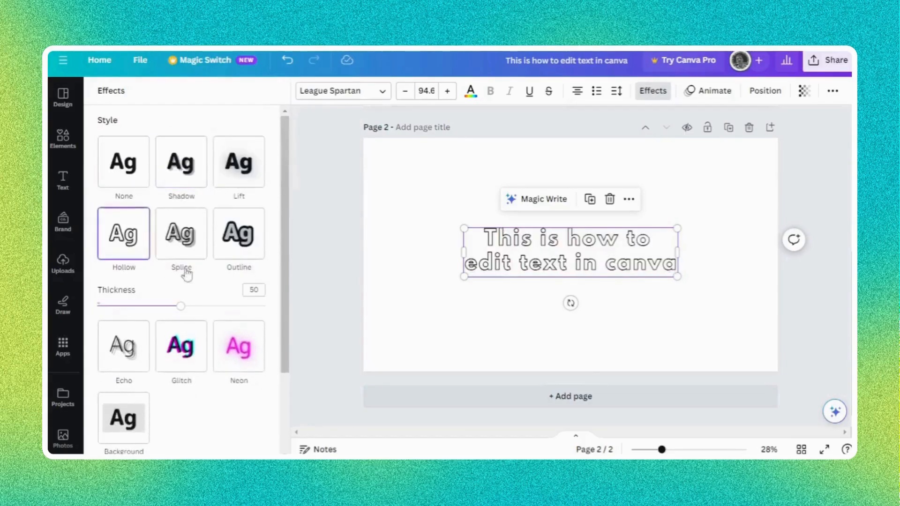
mouse_move(178, 306)
mouse_down()
mouse_move(133, 306)
mouse_move(251, 307)
mouse_move(193, 310)
mouse_up()
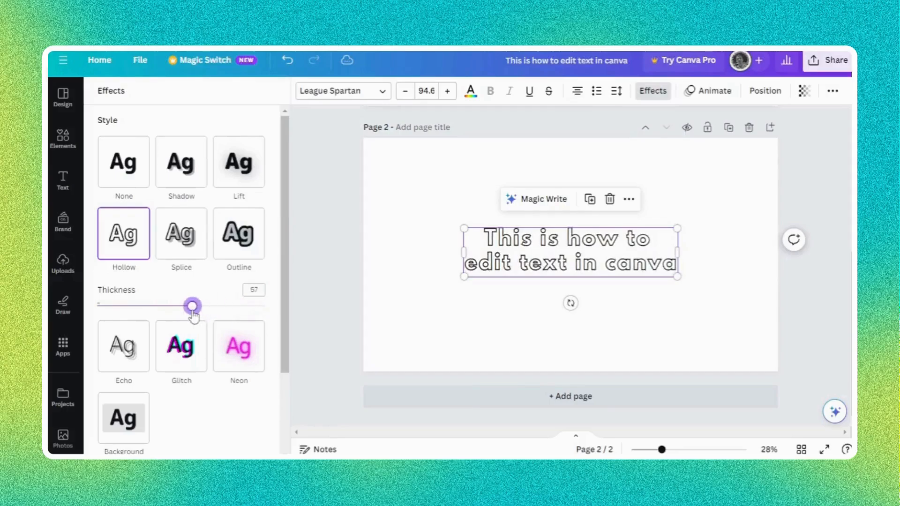
click(227, 185)
Step: Apply the Neon effect to the two-line text with an intensity of 55
scroll(202, 272, down, 1)
scroll(199, 285, down, 1)
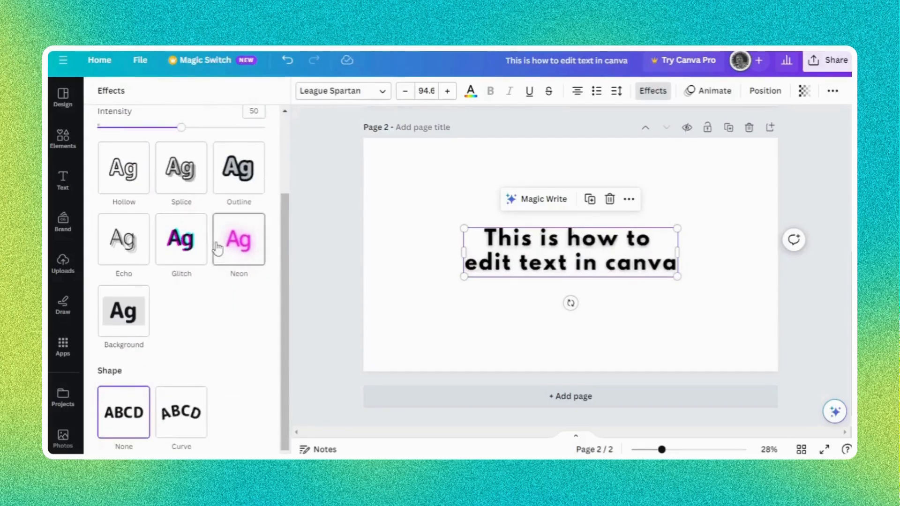
click(220, 251)
mouse_move(187, 314)
mouse_down()
mouse_move(153, 312)
mouse_move(189, 311)
mouse_up()
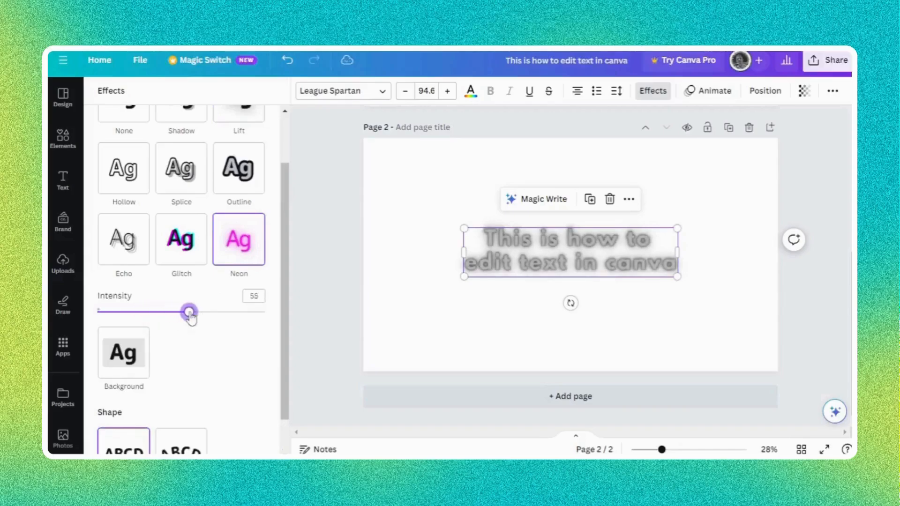
Step: Change the two-line text's color to the red from the document colors
click(469, 94)
click(161, 168)
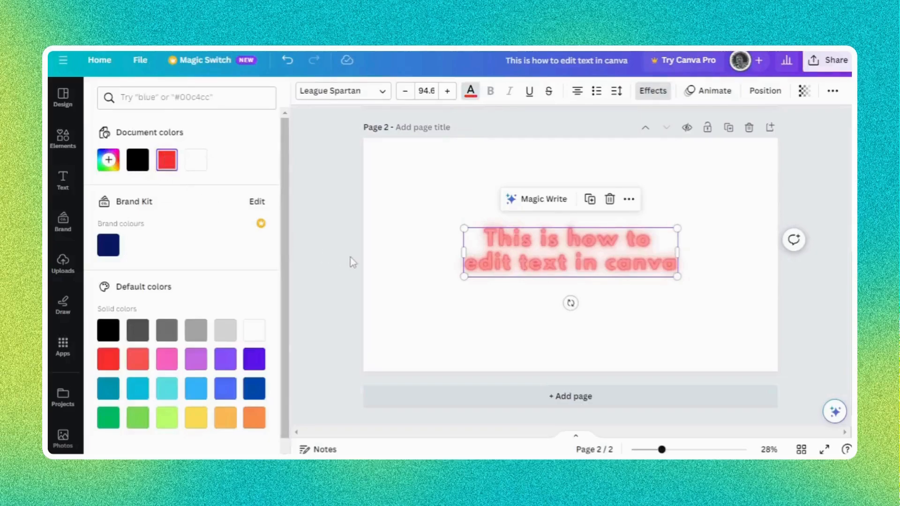
click(348, 260)
Step: Apply the Glitch effect to the red text with an offset of 100 and a direction of -81
click(508, 238)
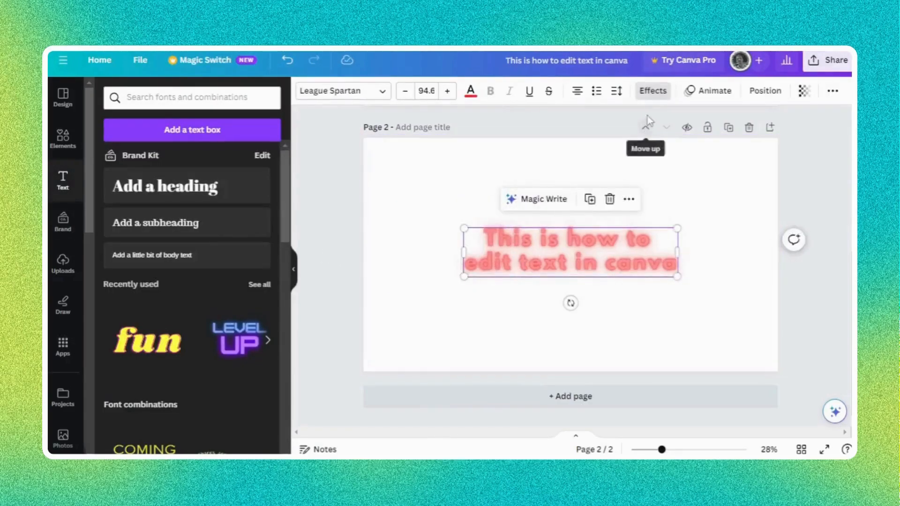
click(653, 91)
click(199, 303)
scroll(220, 331, down, 4)
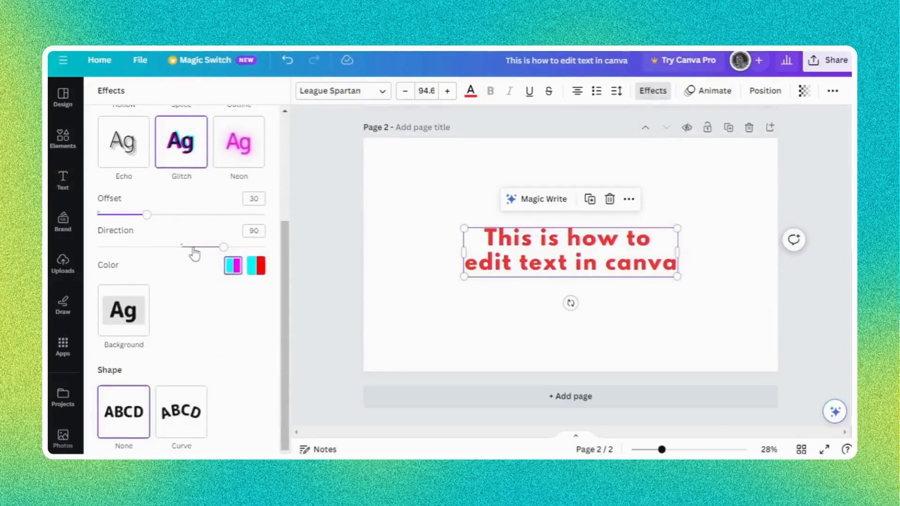
drag(201, 248, 115, 247)
drag(154, 215, 263, 213)
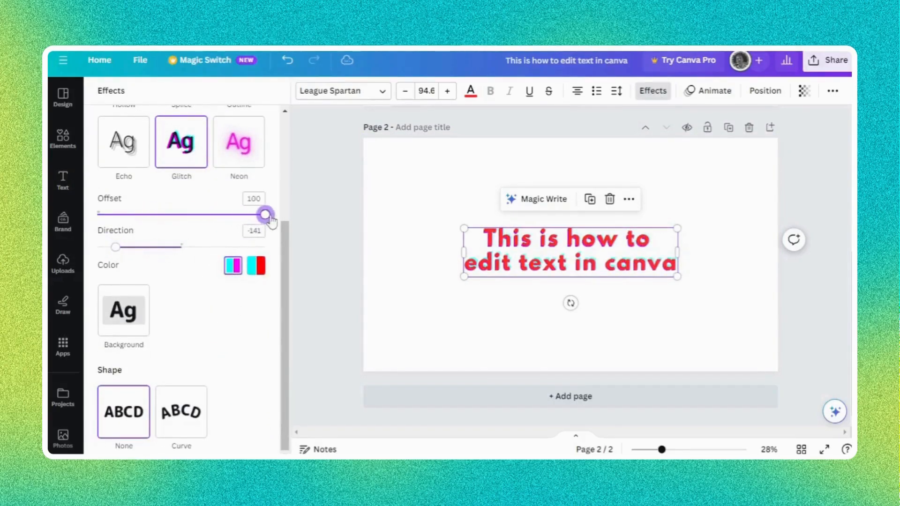
drag(116, 247, 143, 248)
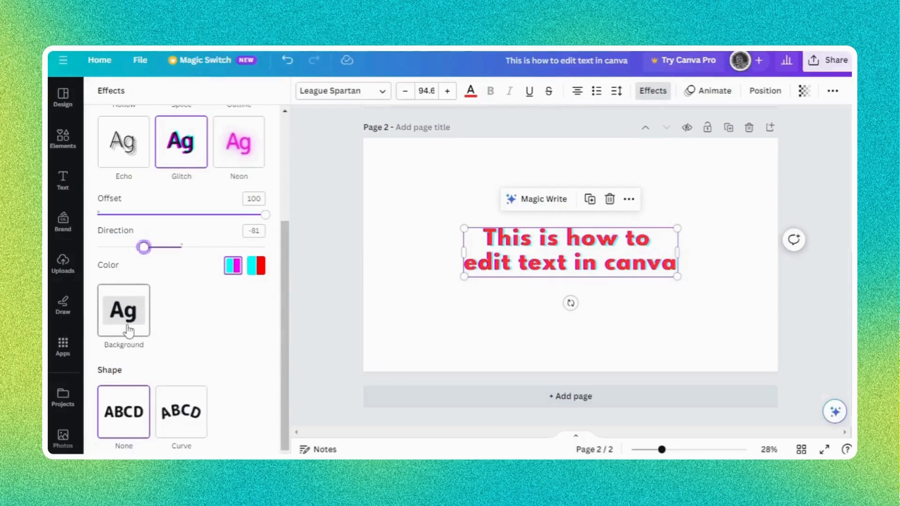
Step: Apply the Background effect to the red text in the navy brand color, with roundness 24, spread 39 and transparency 87
click(129, 331)
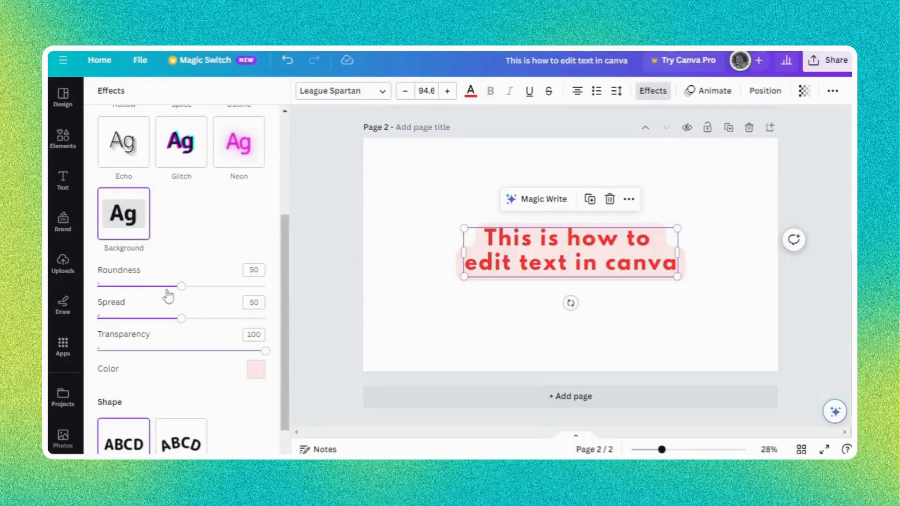
mouse_move(181, 292)
mouse_down()
mouse_move(140, 292)
mouse_move(178, 292)
mouse_up()
click(253, 370)
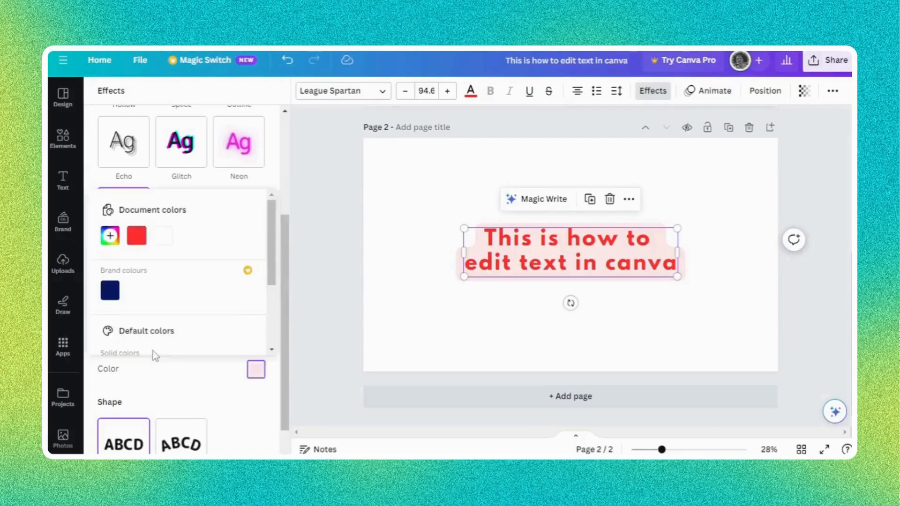
click(110, 292)
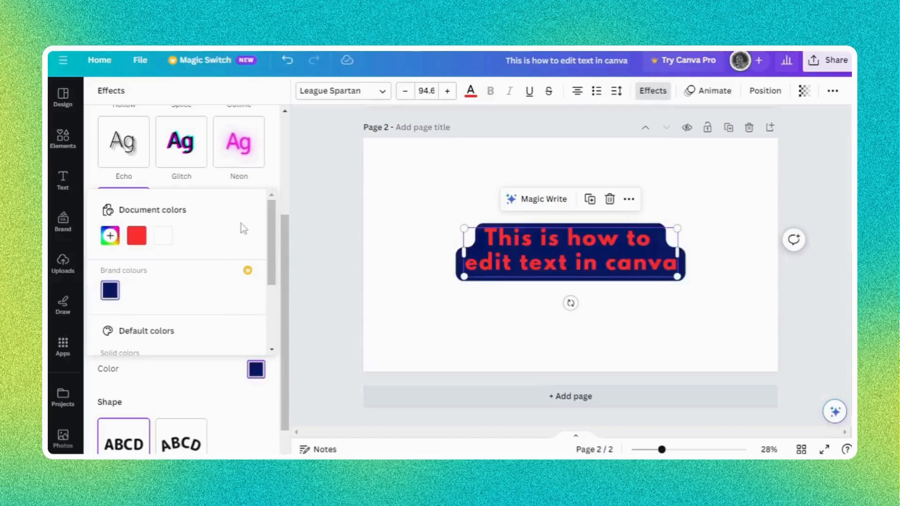
click(272, 181)
drag(180, 294, 114, 330)
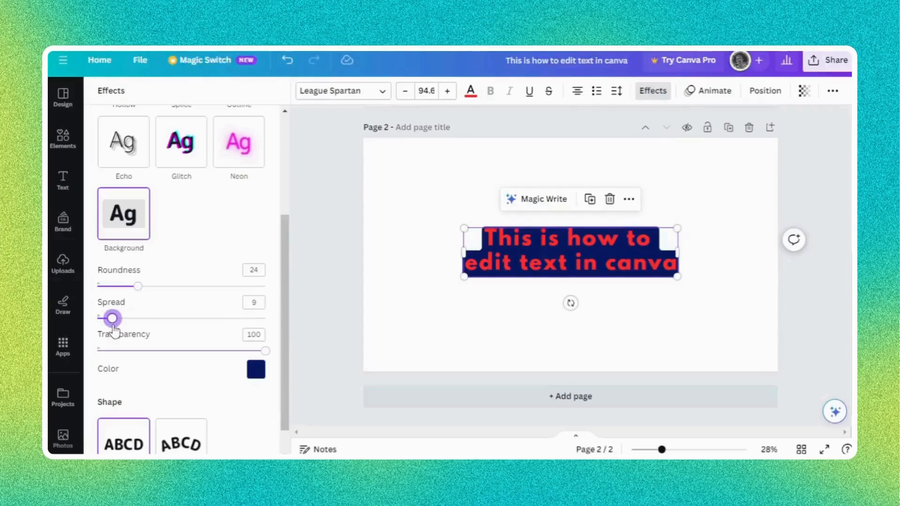
drag(114, 331, 243, 352)
Step: Shape the page 2 text into a curve and move the ring up to the middle of the page
scroll(183, 371, down, 1)
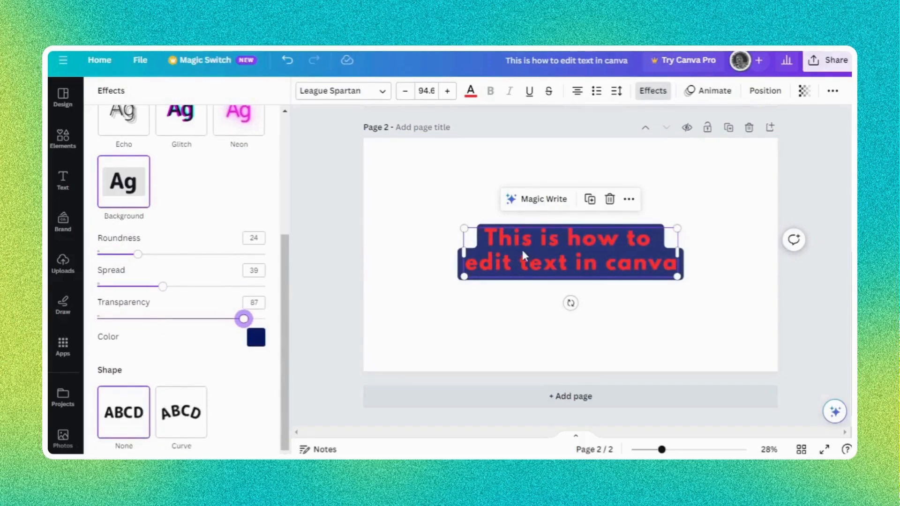
click(187, 419)
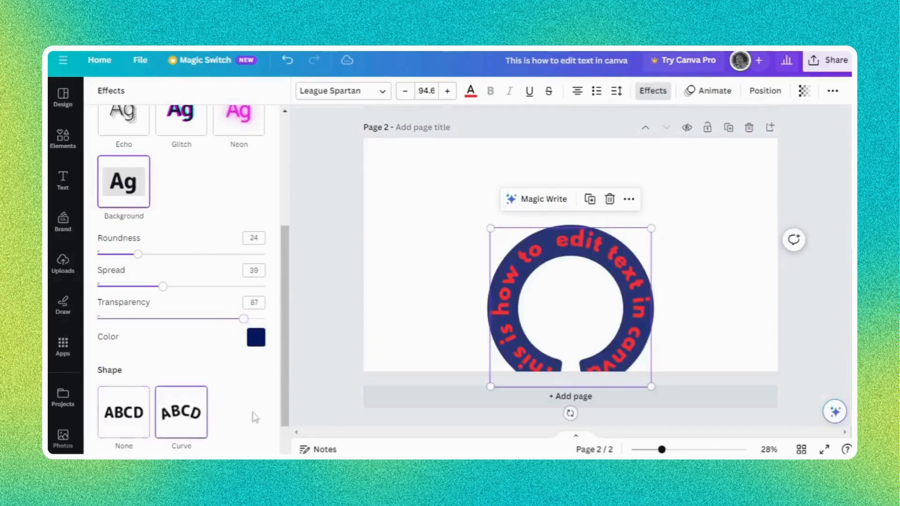
click(697, 317)
drag(572, 314, 586, 285)
click(714, 279)
Step: Replace the words "This is how to" in the curved text with "100% offer sale"
click(558, 196)
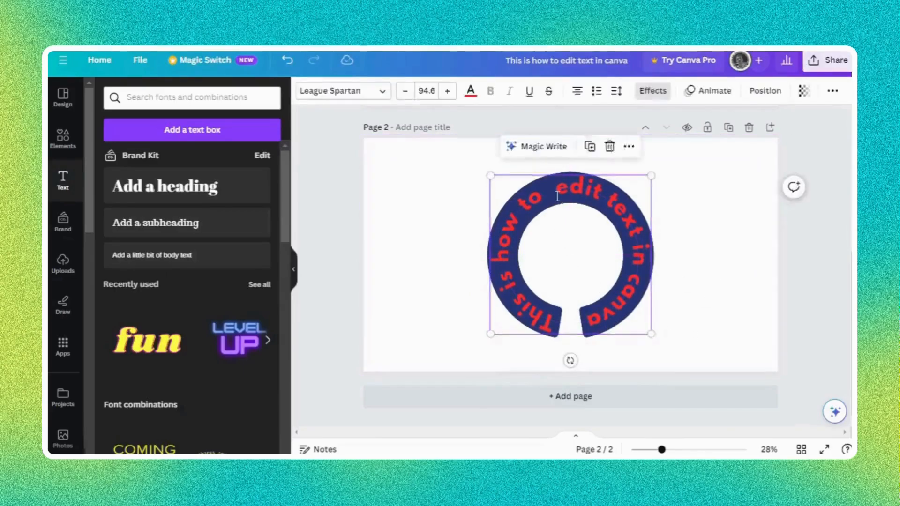
double_click(557, 196)
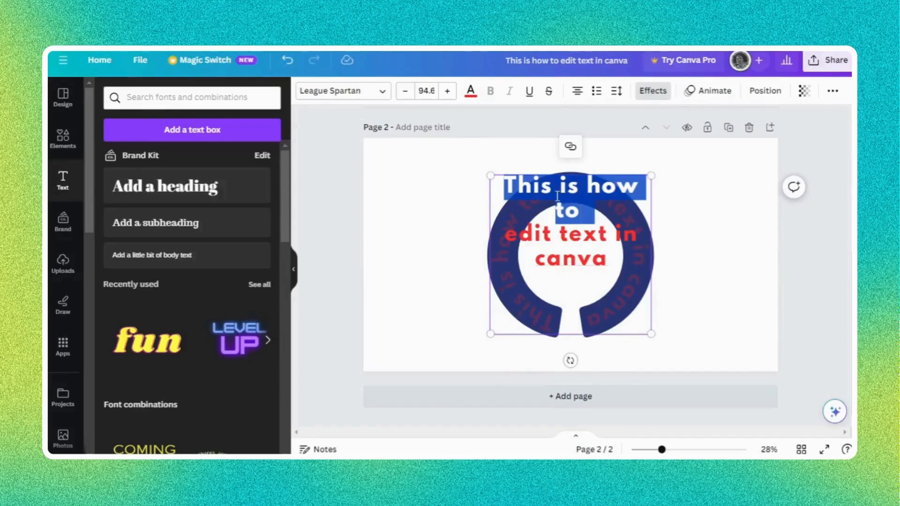
text(100)
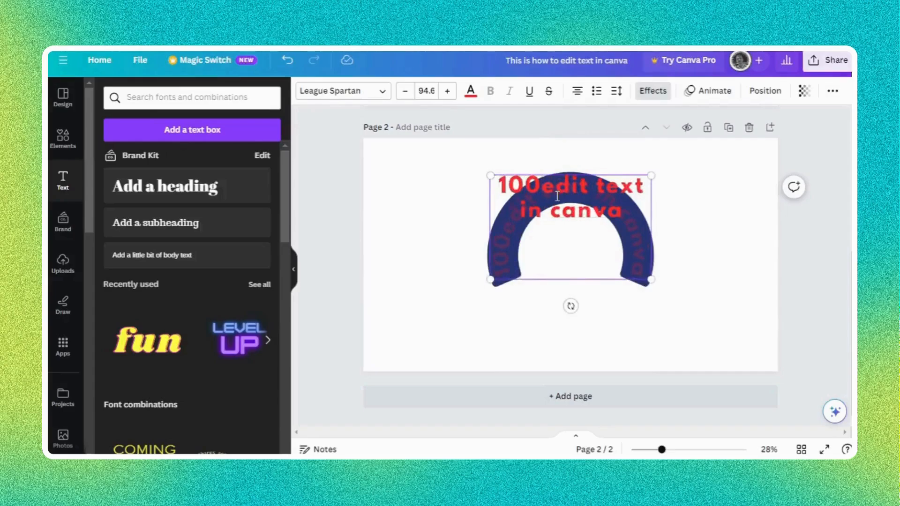
text(% offer sale)
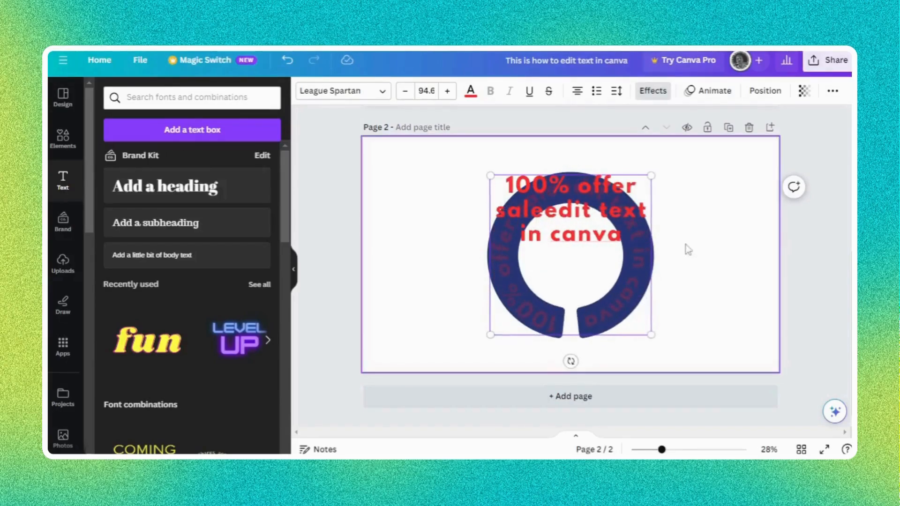
click(699, 260)
mouse_move(635, 294)
mouse_down()
mouse_move(621, 293)
mouse_move(636, 294)
mouse_up()
click(708, 323)
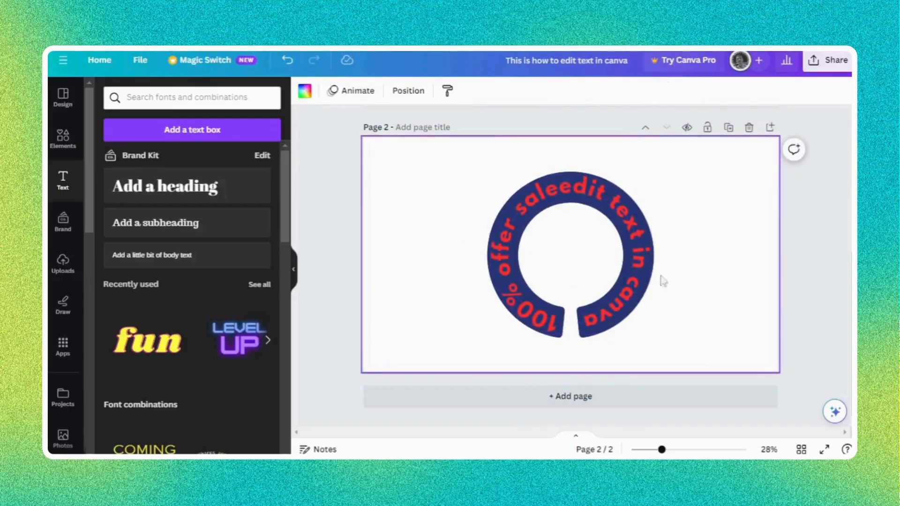
Step: Set the whole curved text's transparency to 93
click(583, 272)
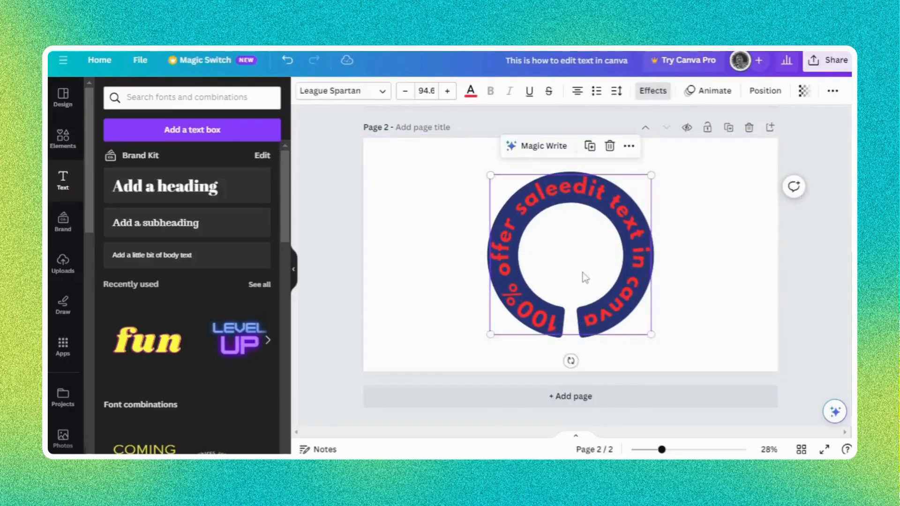
click(803, 96)
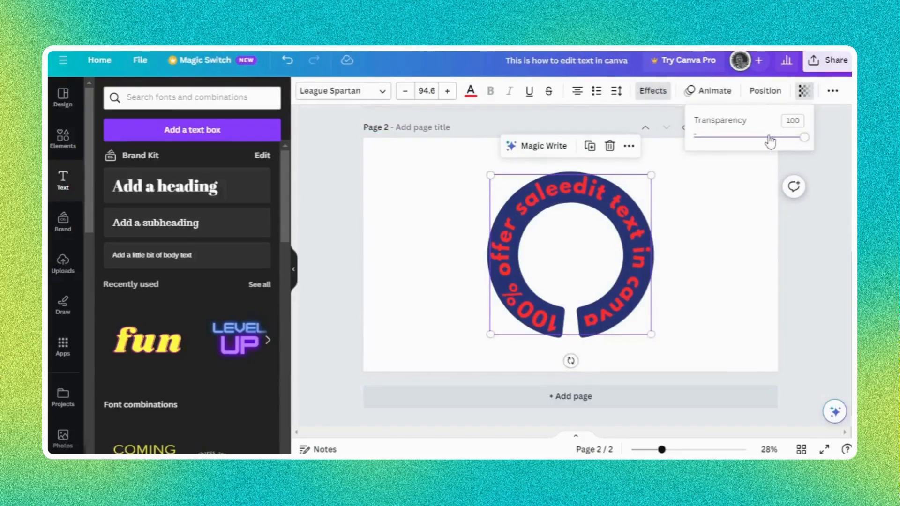
drag(749, 138, 798, 141)
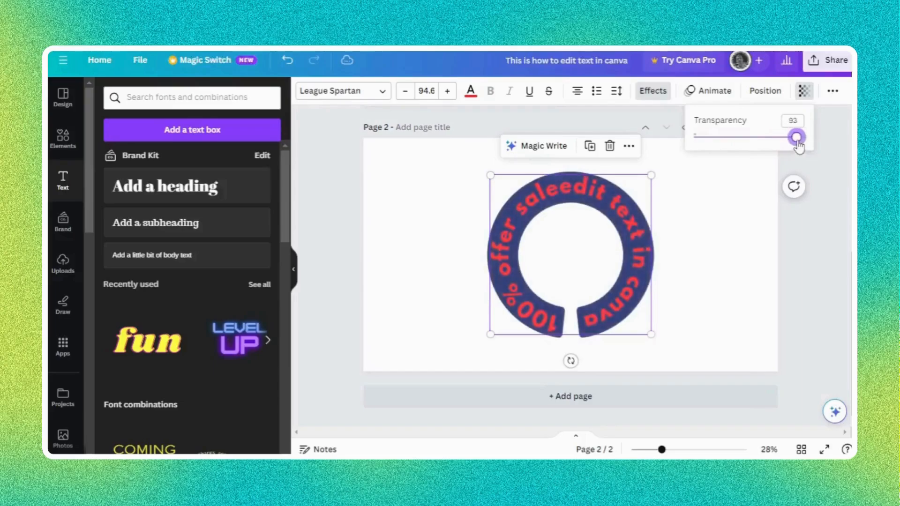
click(789, 276)
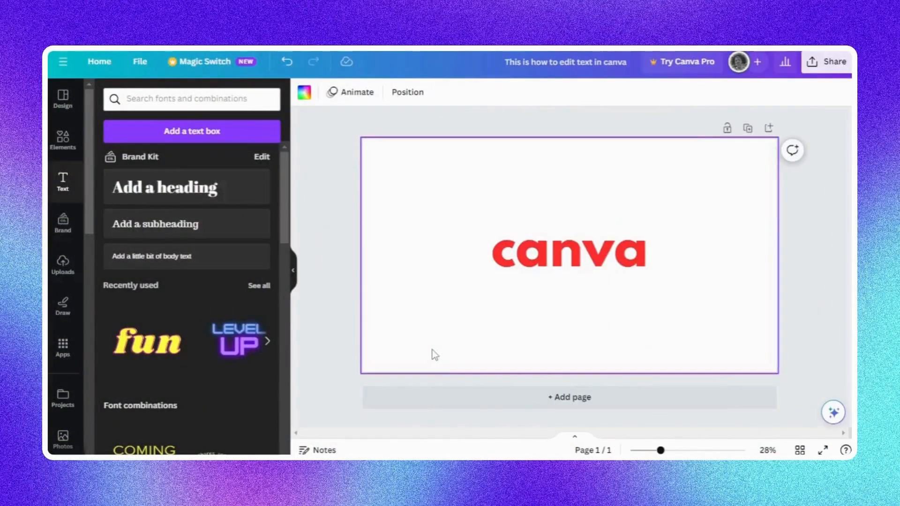
Step: Apply the Rise text animation to the red "canva" text and set it to play on exit
click(569, 253)
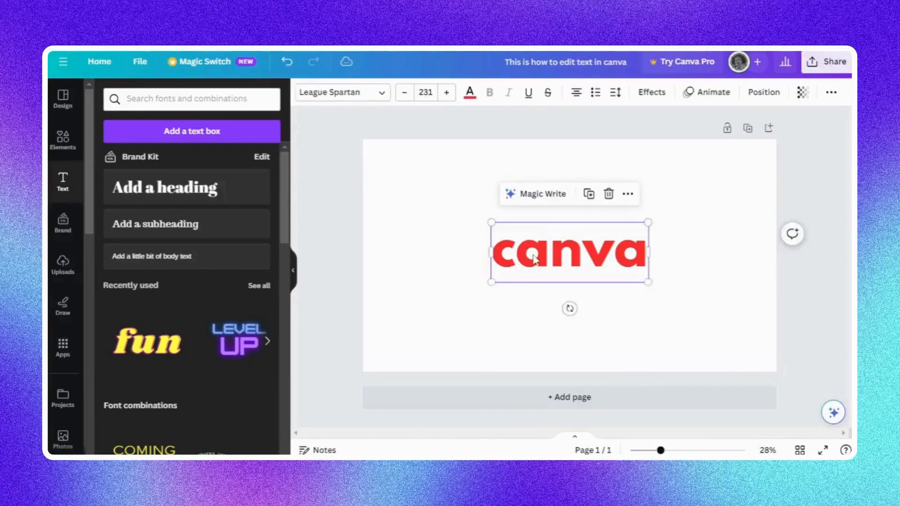
click(706, 94)
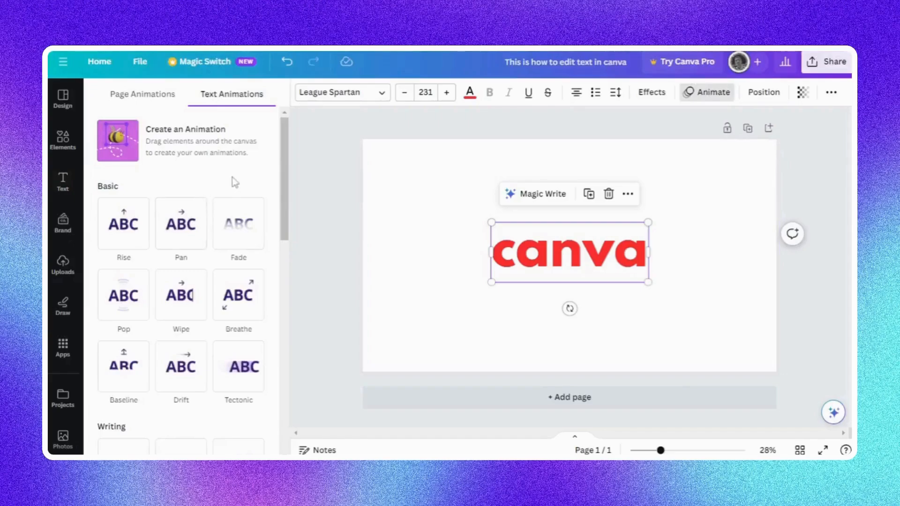
scroll(234, 196, down, 10)
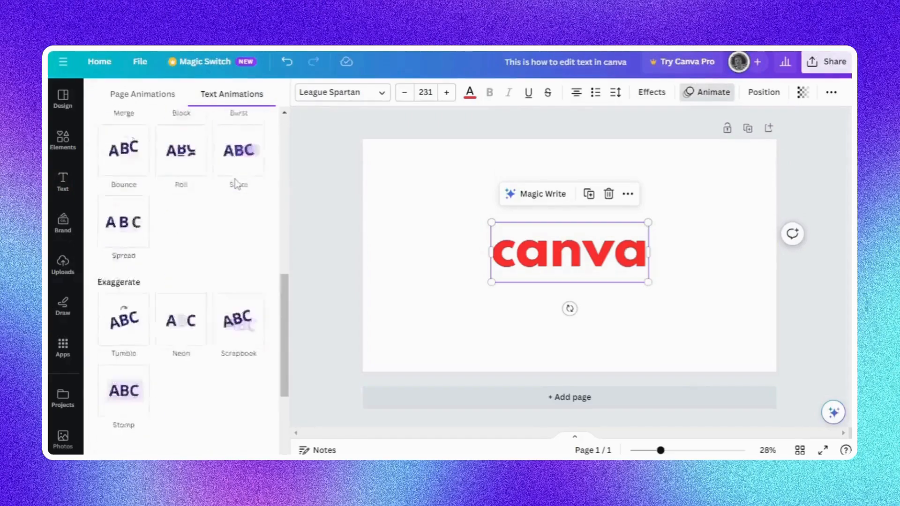
scroll(233, 208, up, 10)
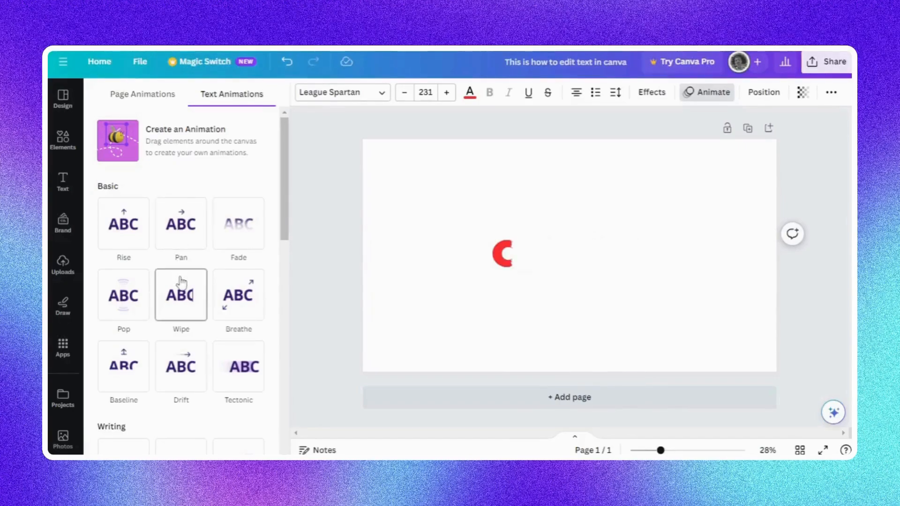
click(117, 220)
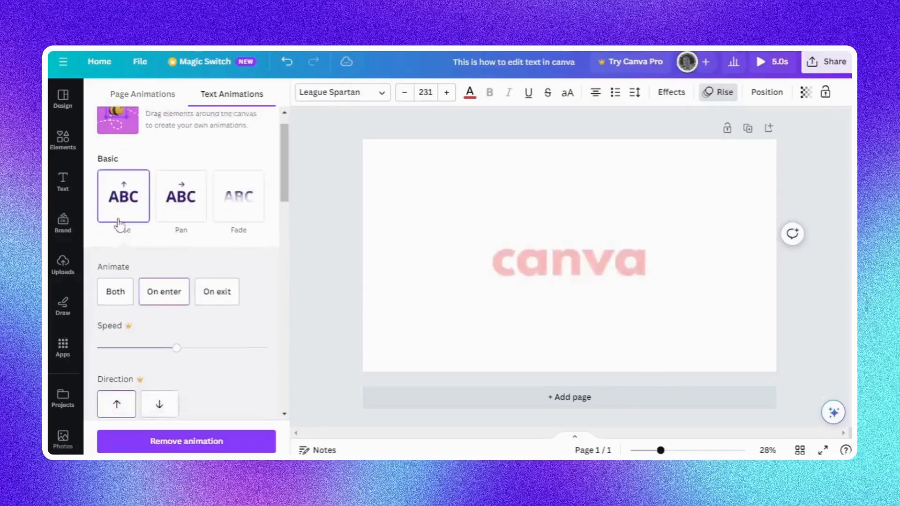
scroll(206, 309, down, 2)
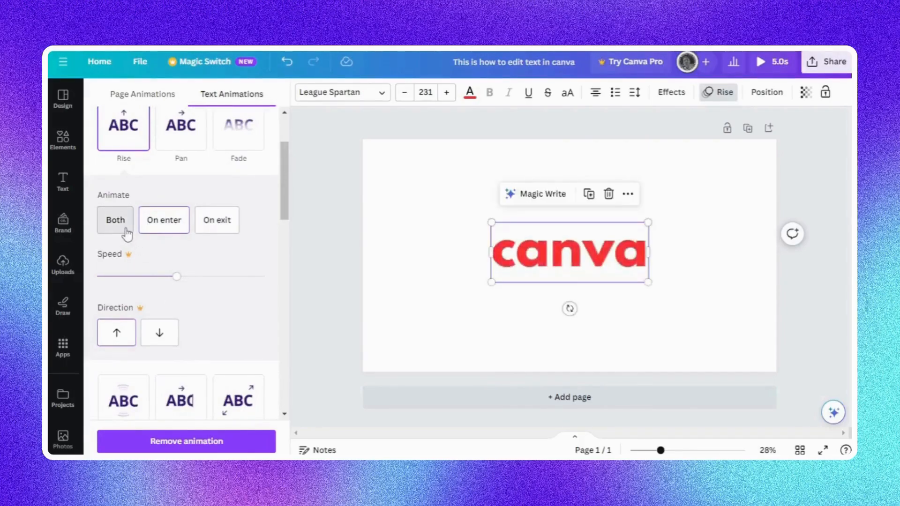
click(206, 225)
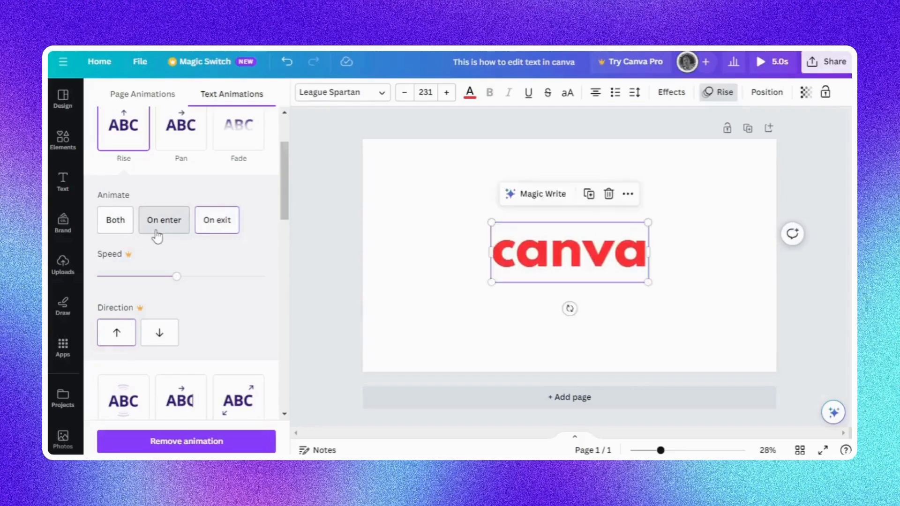
Step: Change the "canva" text's animation to the Typewriter writing style
scroll(170, 231, down, 10)
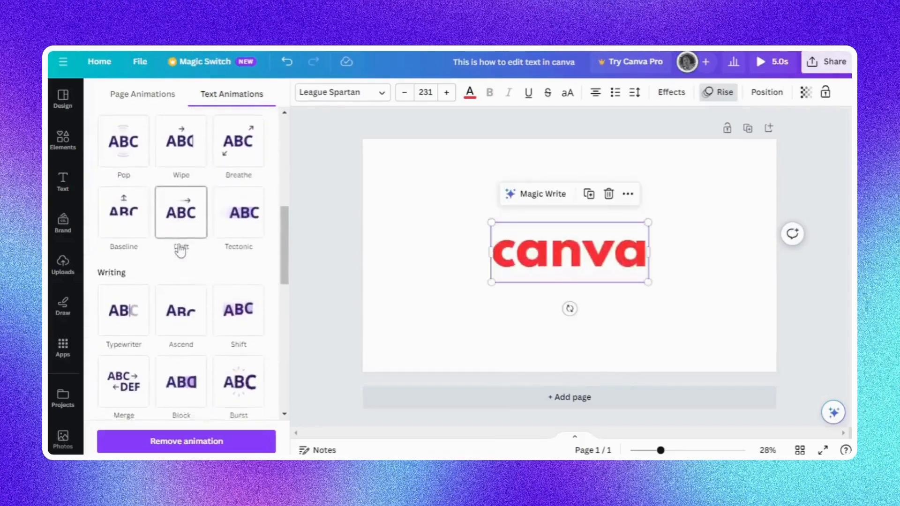
scroll(156, 251, up, 3)
click(123, 249)
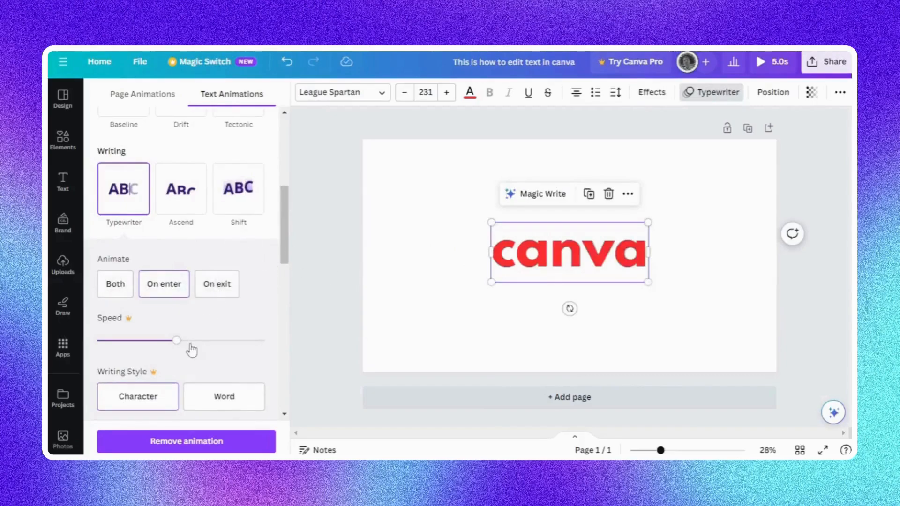
scroll(185, 361, down, 5)
scroll(177, 170, up, 4)
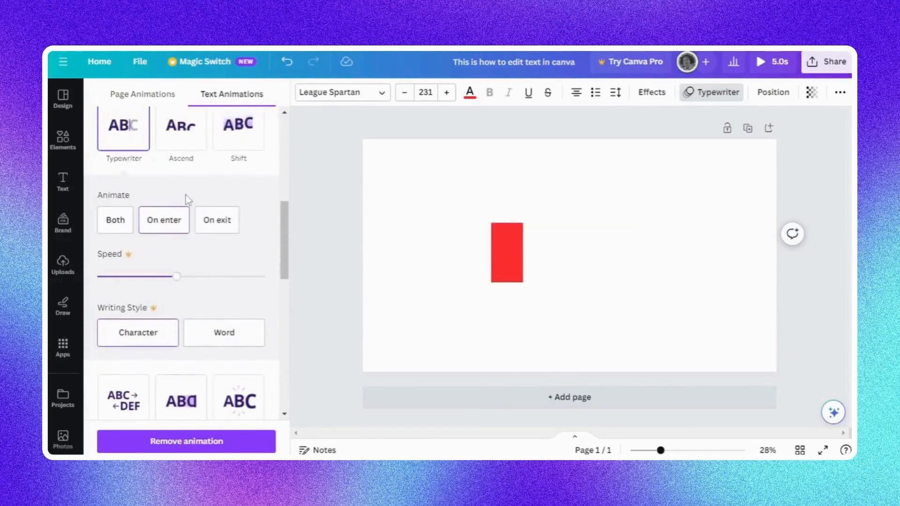
Step: Apply the Roll animation to the "canva" text and move the text to the page's upper-right corner
scroll(196, 235, down, 5)
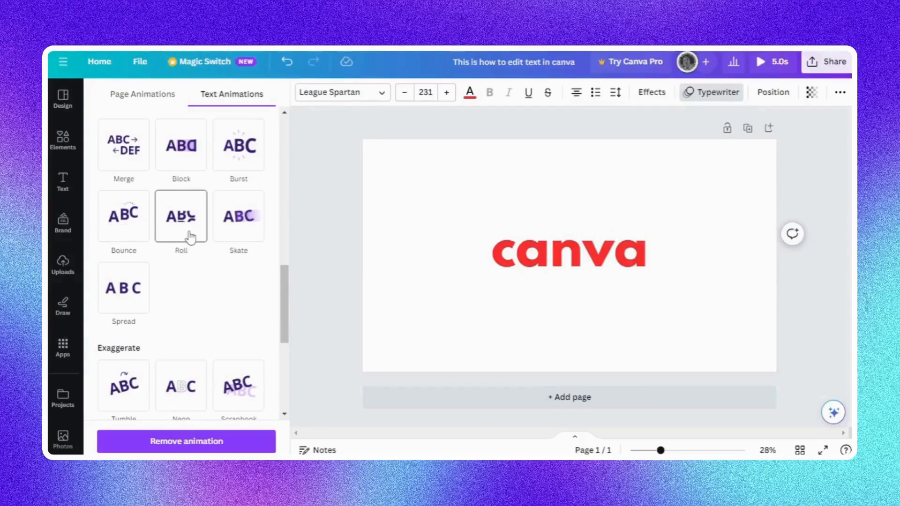
click(187, 235)
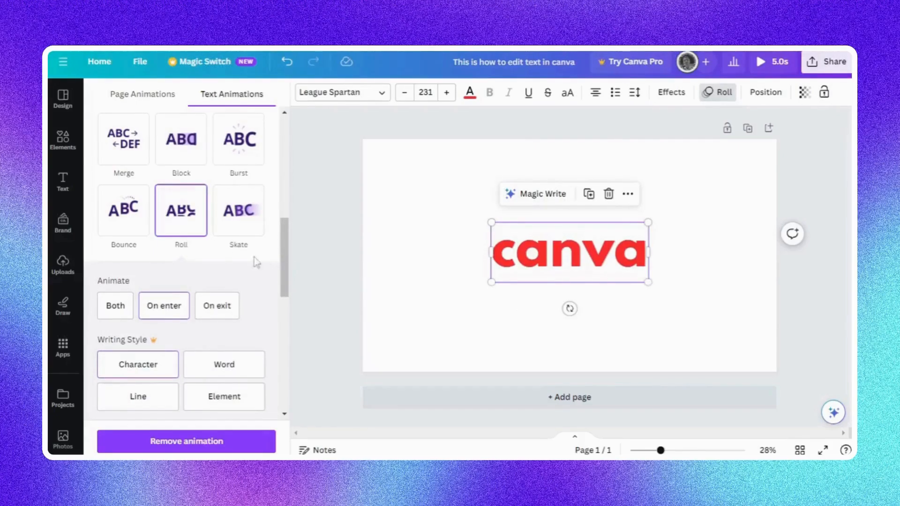
scroll(232, 268, down, 5)
scroll(230, 269, down, 3)
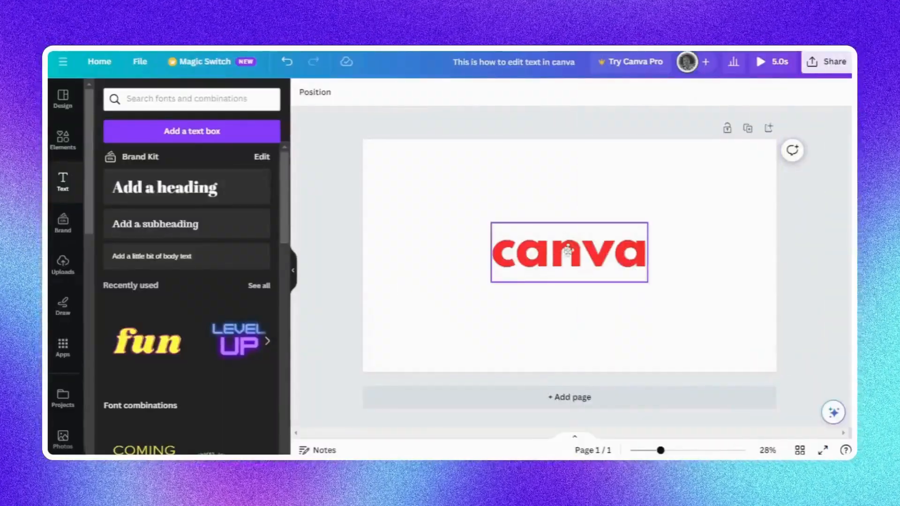
drag(568, 251, 674, 194)
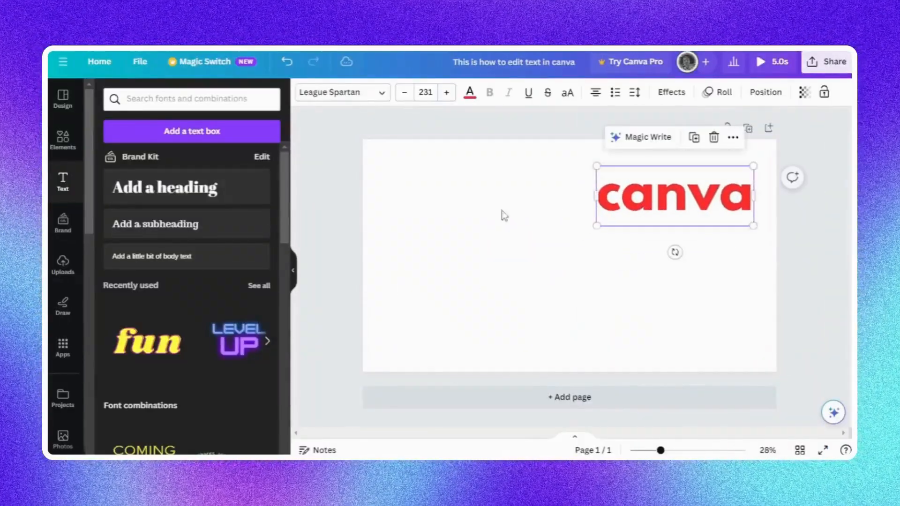
Step: Search the elements for "ball" and add the black-and-white soccer ball graphic to the page
click(57, 141)
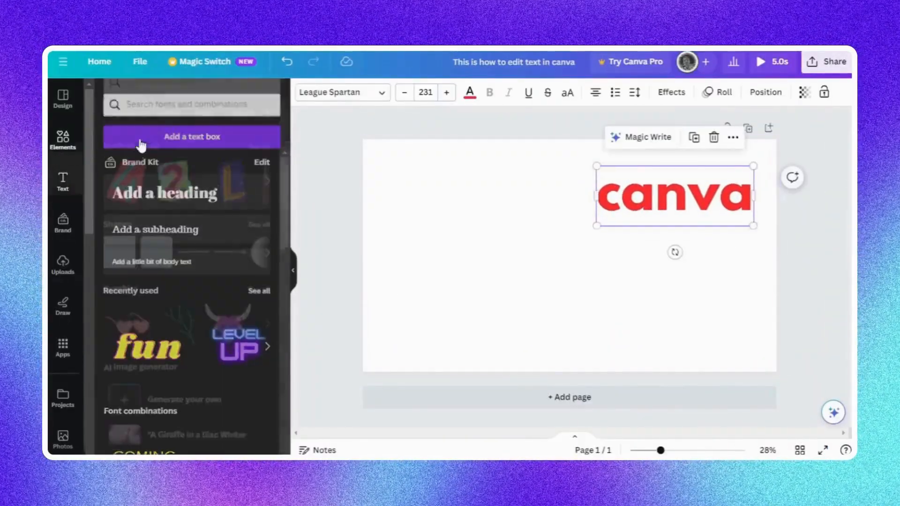
click(176, 99)
text(ball)
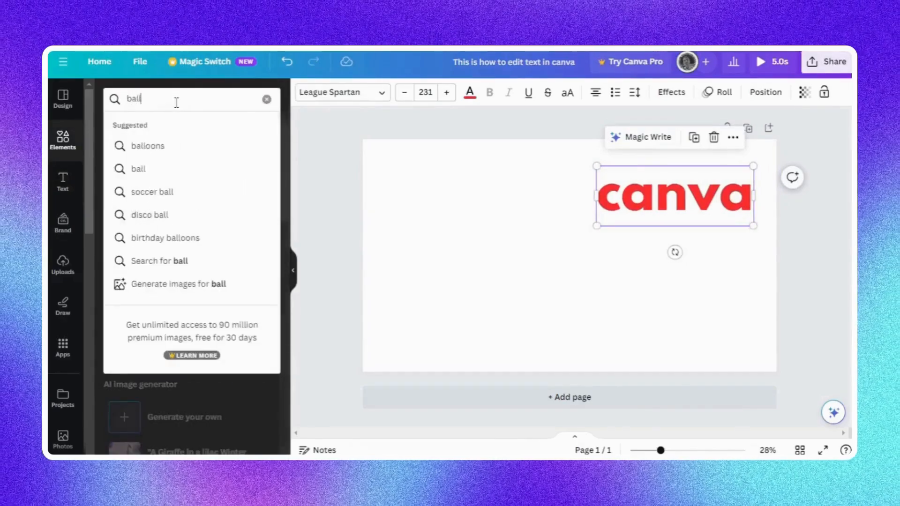
key(Return)
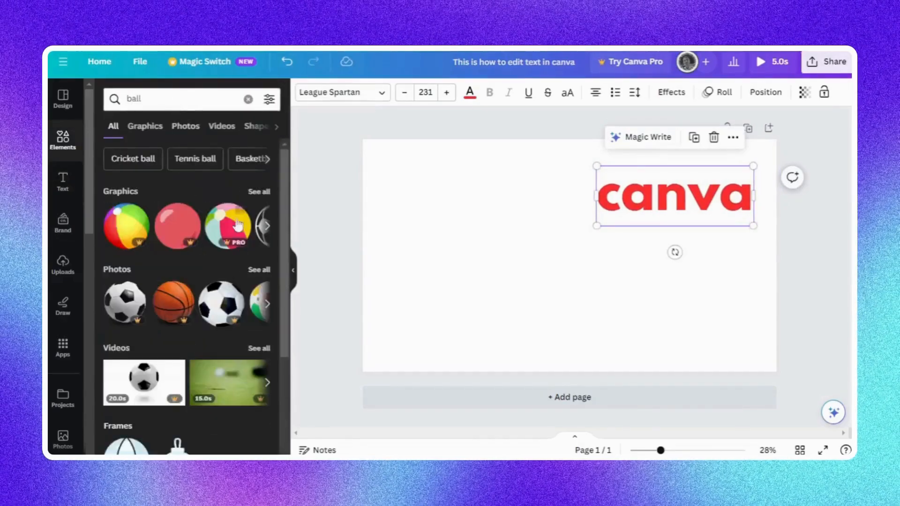
click(253, 193)
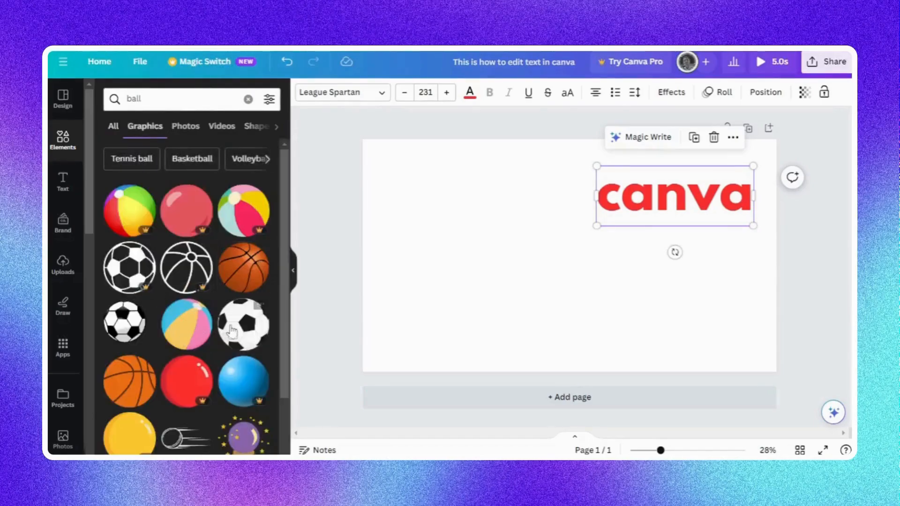
click(243, 323)
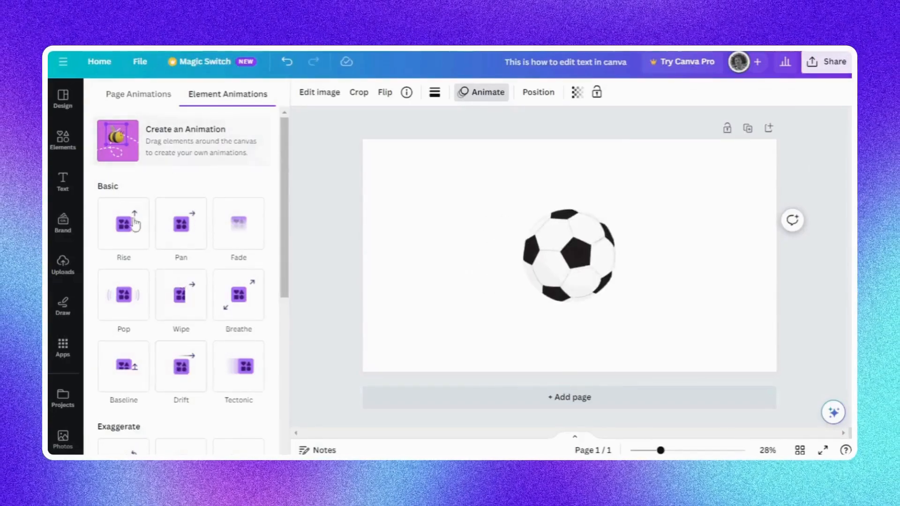
Step: Move the soccer ball to the page's lower-left corner and create a custom animation path curving up towards the upper right
click(128, 160)
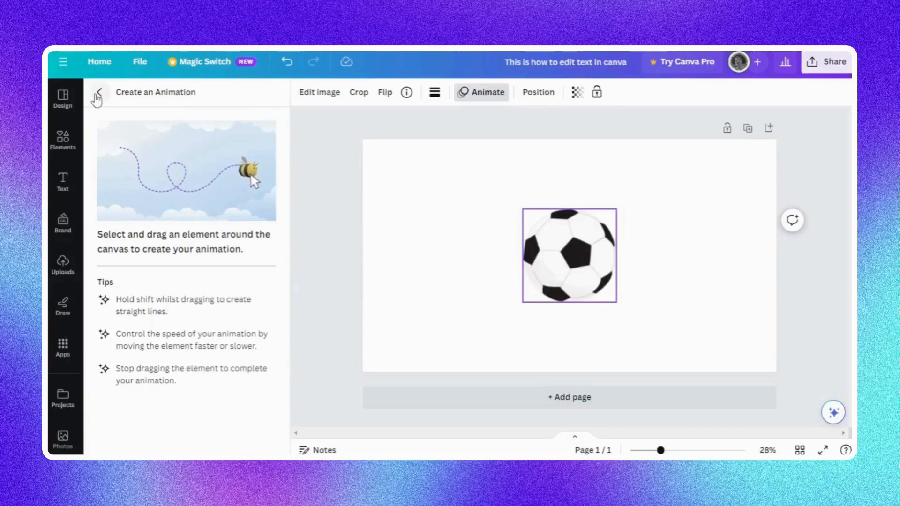
click(97, 97)
drag(566, 266, 412, 327)
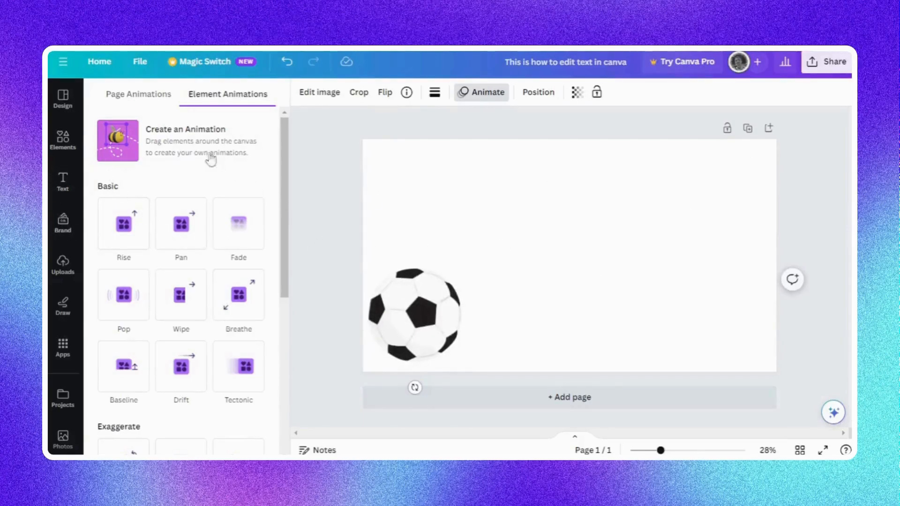
click(118, 140)
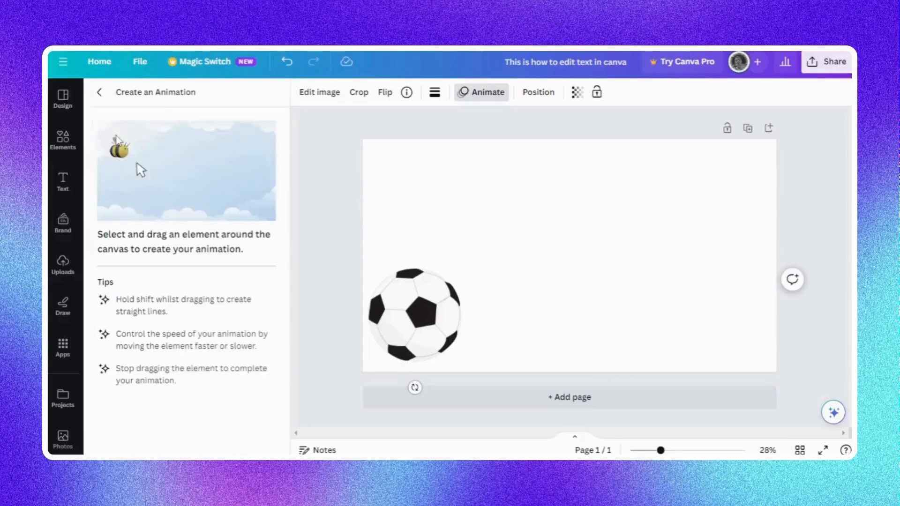
mouse_move(399, 333)
mouse_down()
mouse_move(506, 321)
mouse_move(635, 272)
mouse_move(690, 203)
mouse_up()
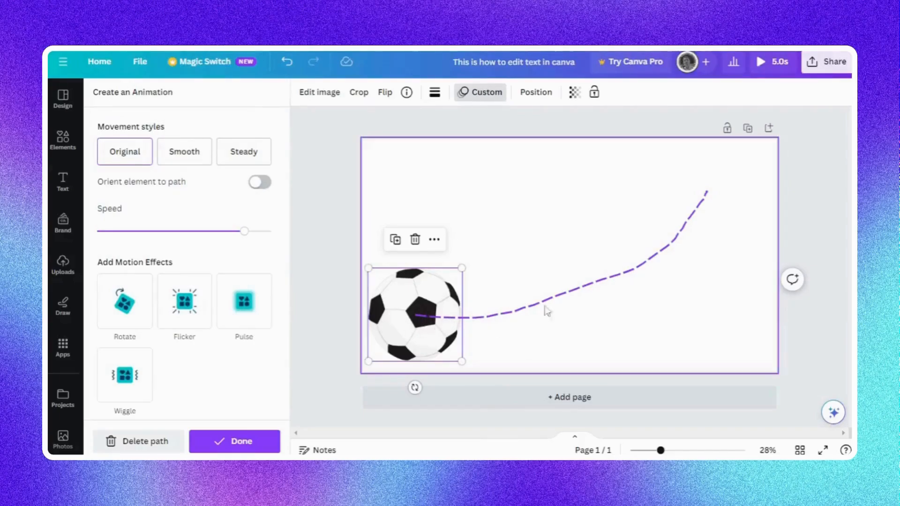
click(193, 447)
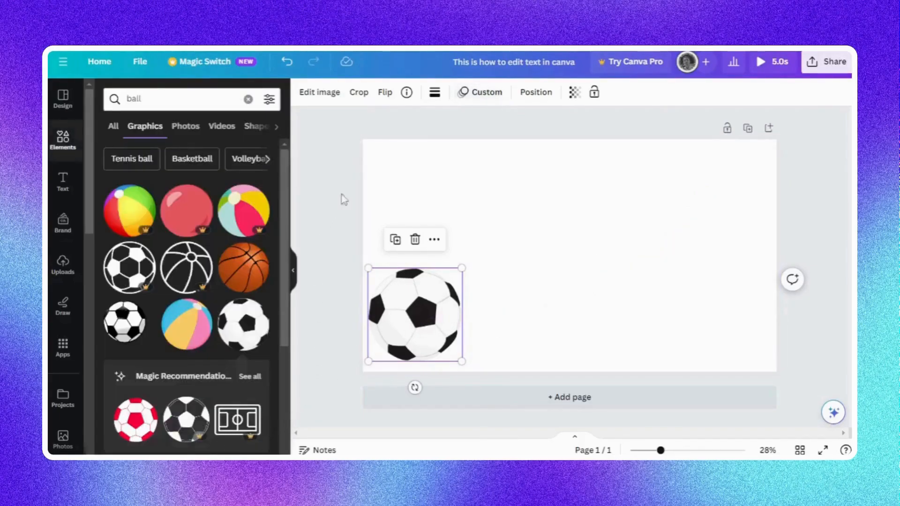
Step: Set the ball's custom animation to Steady movement, oriented to its path, with the speed lowered to about a third of its range
click(491, 95)
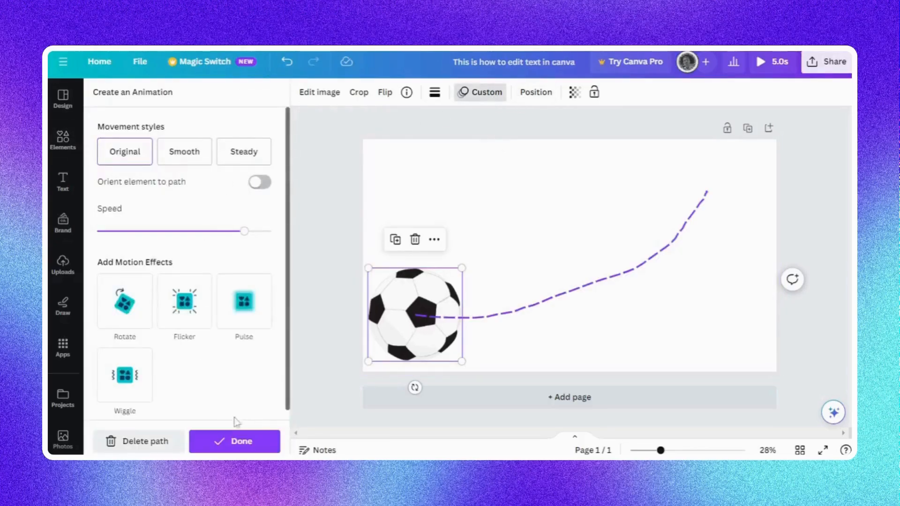
click(135, 154)
mouse_move(160, 231)
mouse_down()
mouse_move(120, 231)
mouse_move(158, 231)
mouse_up()
click(182, 155)
click(243, 153)
click(261, 182)
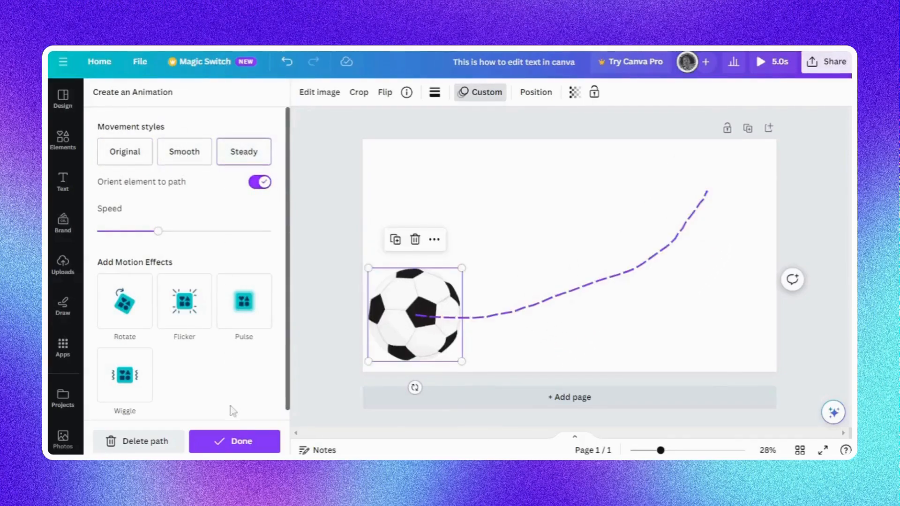
click(229, 442)
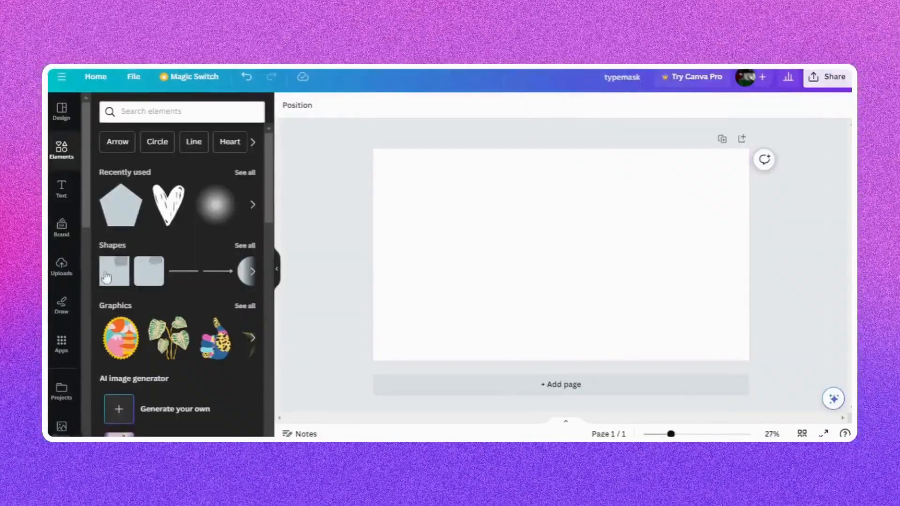
Step: Add a heading to the blank page of the typemask design, enlarge it to size 87.7 and change its text to "textmask"
click(60, 189)
click(246, 204)
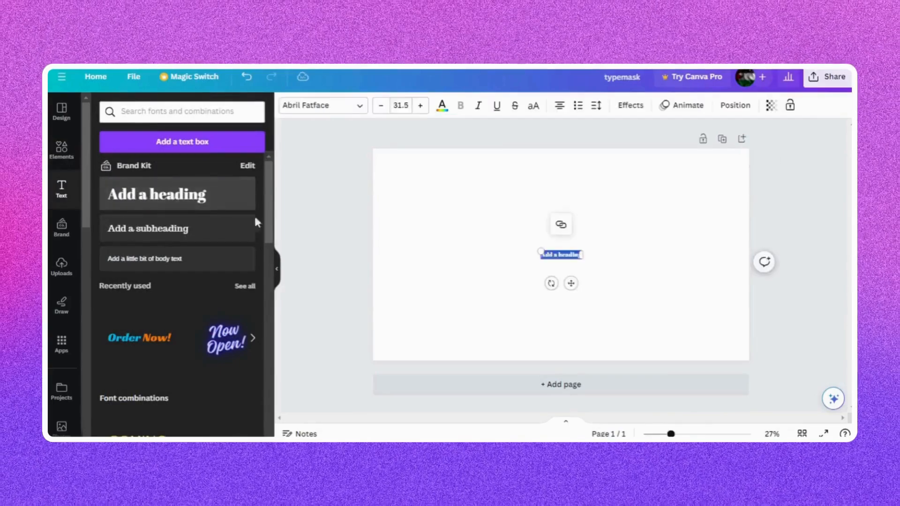
drag(540, 251, 466, 240)
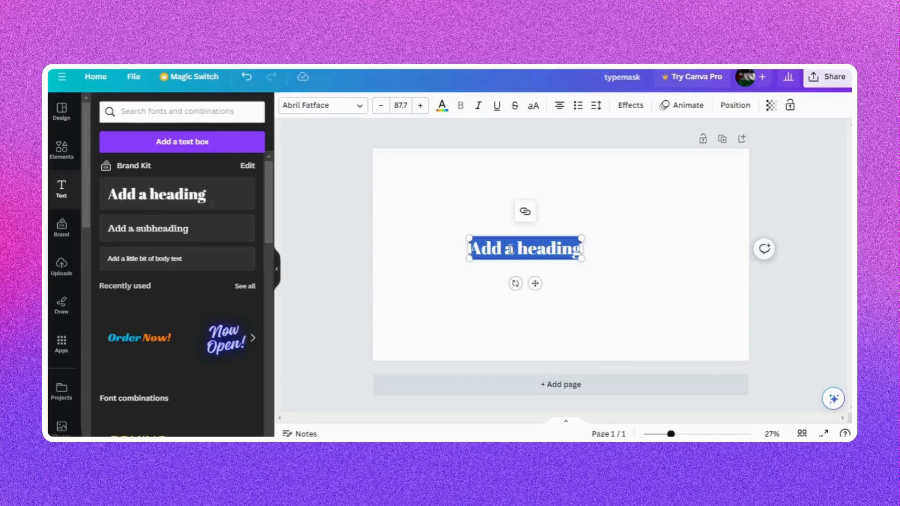
text(textmask)
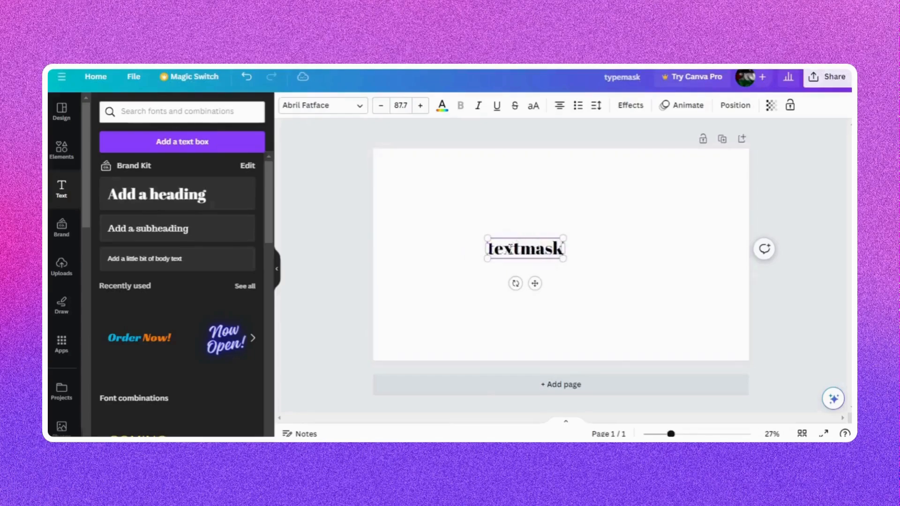
Step: Enlarge the "textmask" heading to size 151 and set its font to League Spartan
click(472, 185)
click(485, 238)
drag(485, 238, 432, 224)
click(356, 106)
click(162, 293)
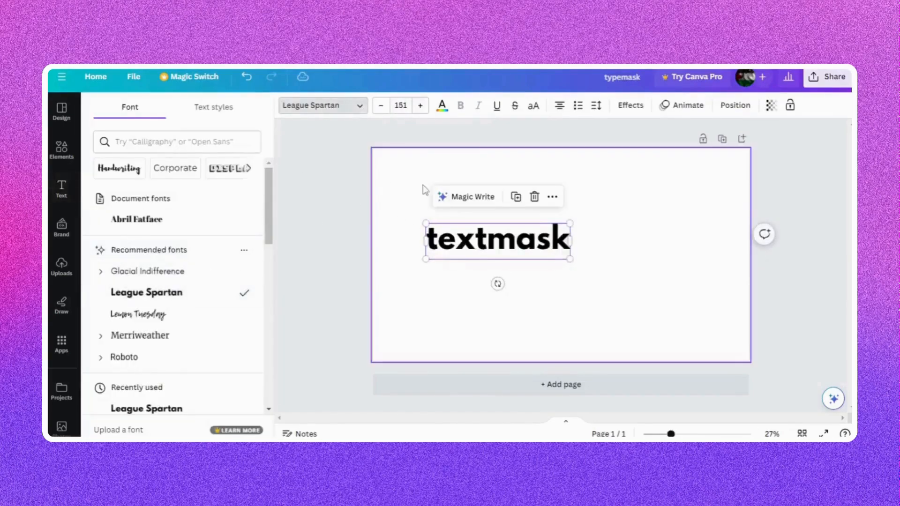
Step: Convert the heading to uppercase and enlarge it to size 208
click(534, 106)
click(520, 178)
click(557, 253)
drag(583, 259, 646, 316)
Step: Duplicate the TEXTMASK heading and place the two copies one directly above the other
click(569, 304)
drag(556, 254, 581, 261)
click(574, 205)
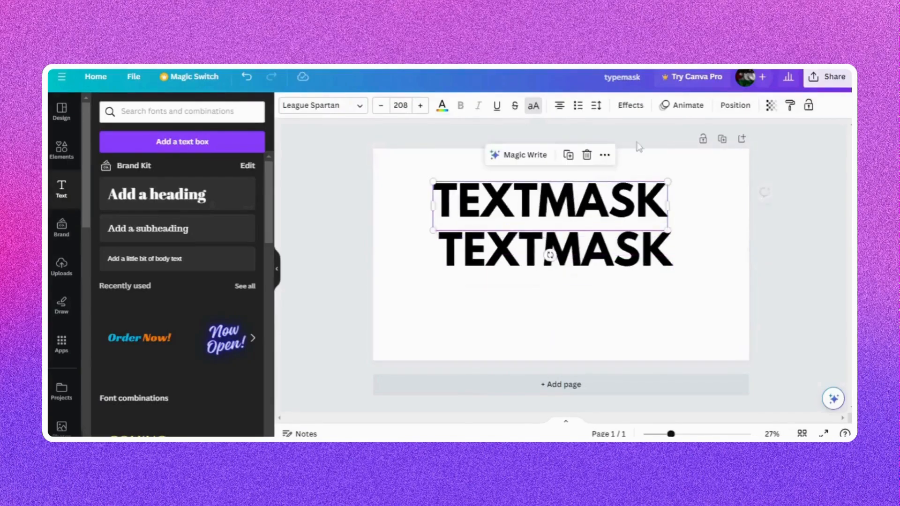
Step: Apply the Hollow effect to the upper TEXTMASK heading and line it up with the solid one below
click(629, 103)
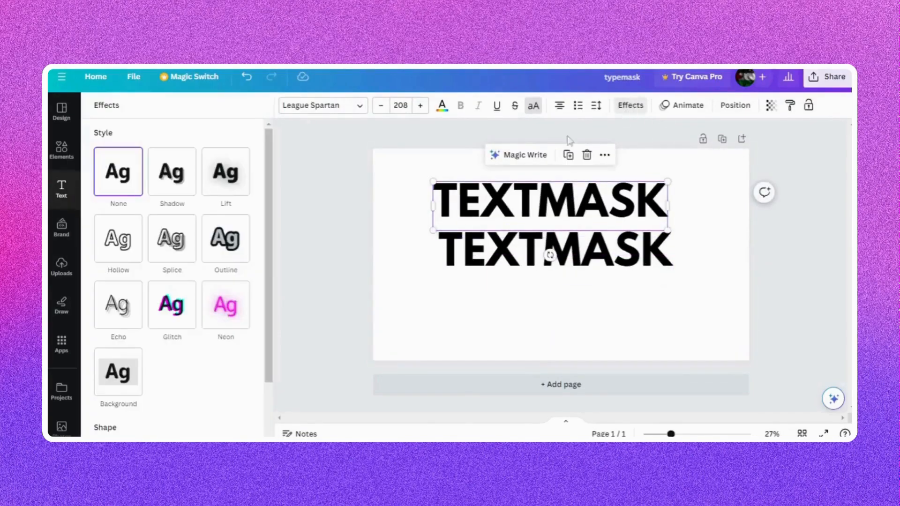
click(134, 252)
click(403, 269)
drag(454, 204, 459, 205)
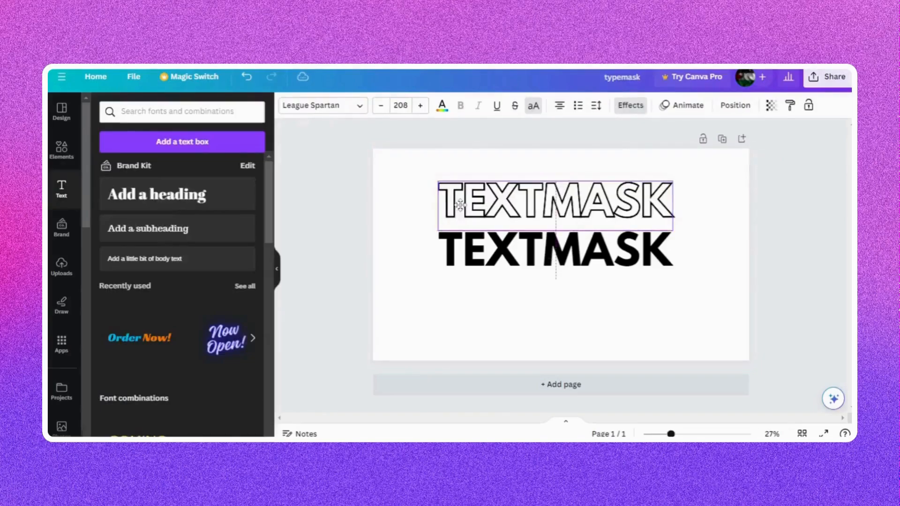
Step: Recolour both TEXTMASK headings red
drag(404, 274, 489, 214)
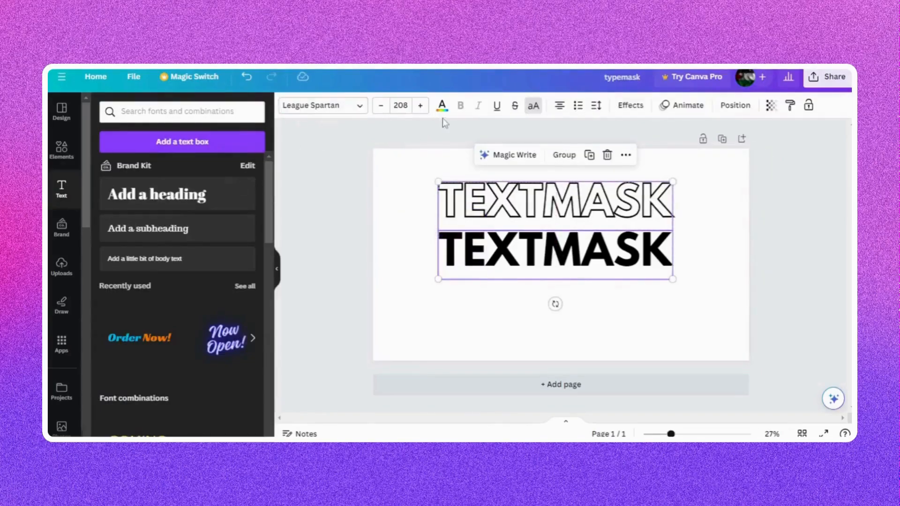
click(442, 105)
click(100, 361)
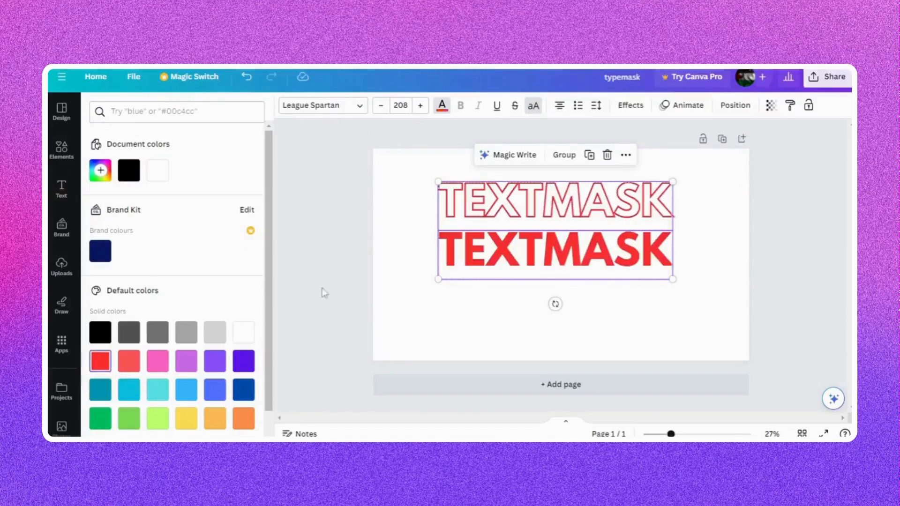
click(335, 292)
Step: Shift the two TEXTMASK headings and separate them, with the hollow one near the page's top and the solid one near its bottom
drag(354, 305, 563, 142)
mouse_move(560, 191)
mouse_down()
mouse_move(558, 228)
mouse_move(556, 195)
mouse_up()
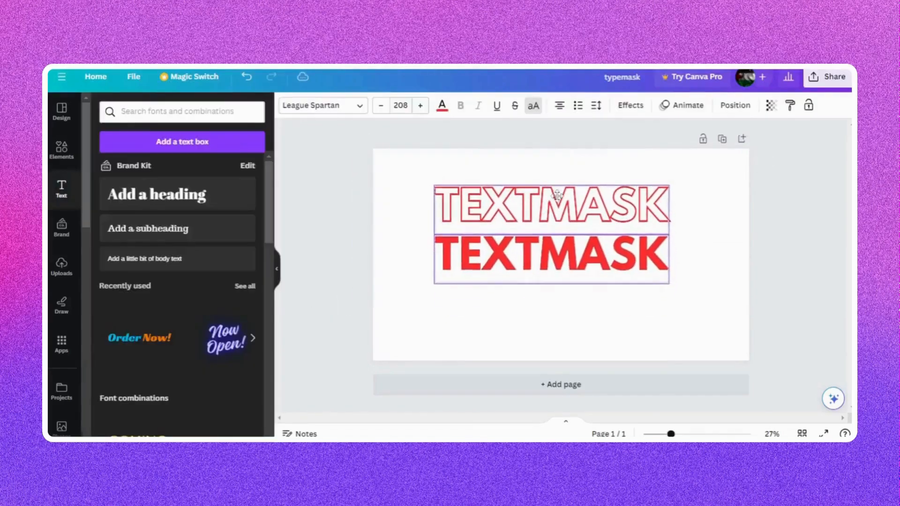
click(546, 165)
drag(503, 247, 502, 303)
drag(505, 206, 506, 191)
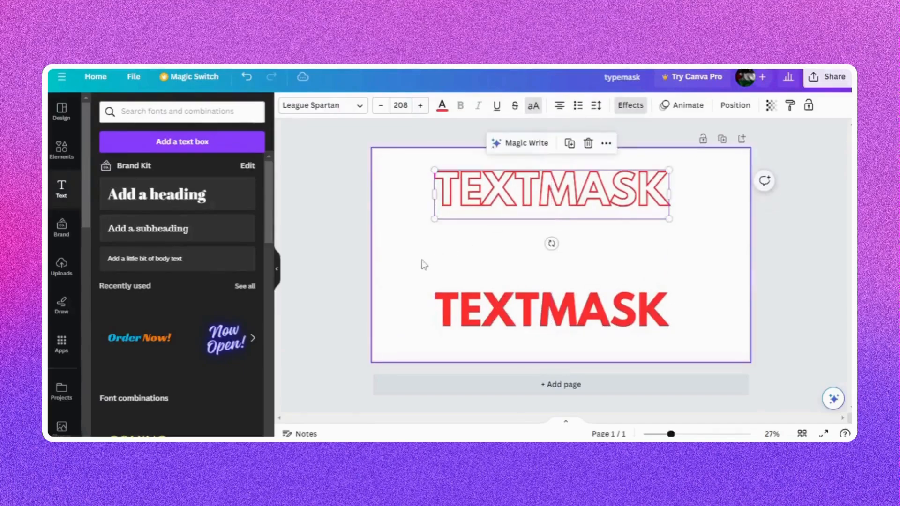
click(424, 265)
Step: Insert the recently used pentagon shape between the two TEXTMASK headings
click(61, 153)
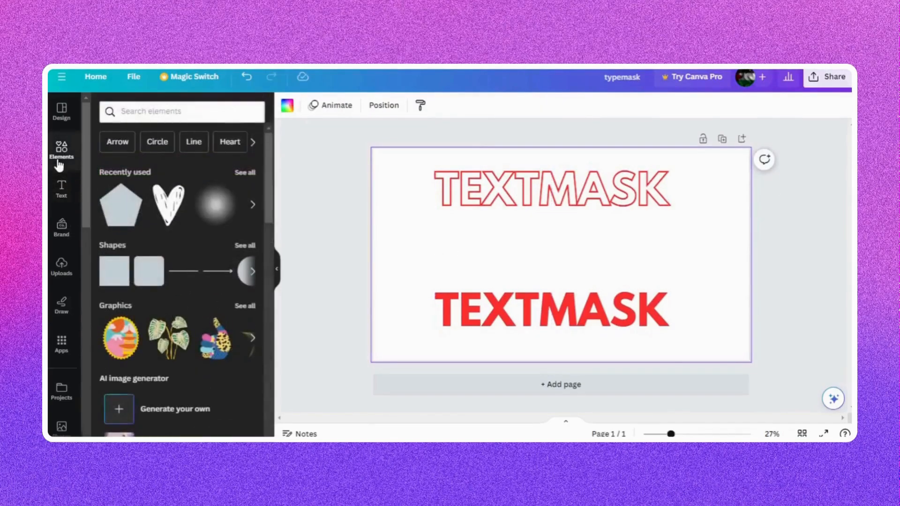
click(117, 224)
drag(528, 220, 364, 267)
Step: Bring the pentagon to the front of the layer order
right_click(535, 260)
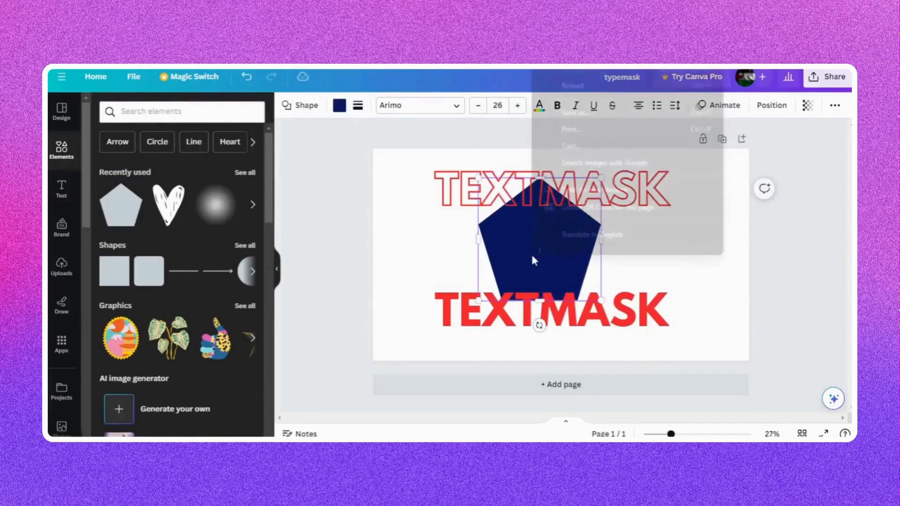
click(508, 206)
click(407, 264)
right_click(553, 242)
mouse_move(584, 281)
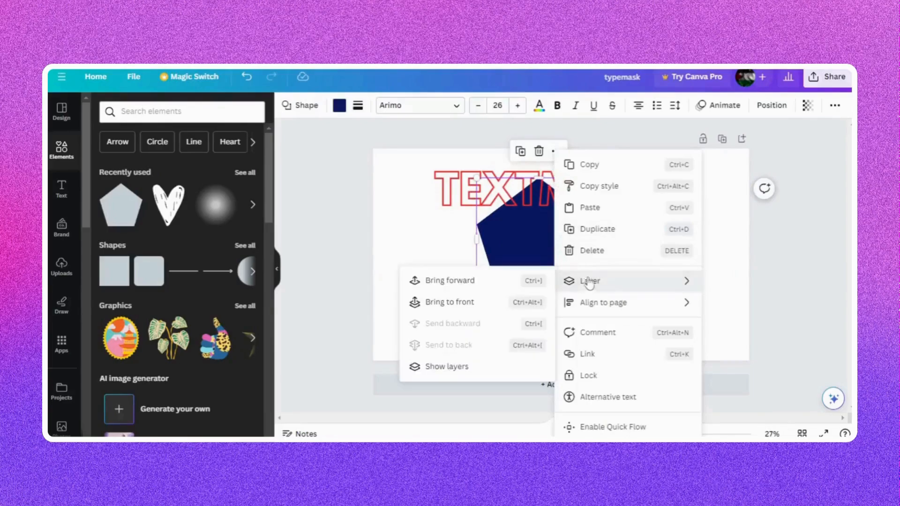
click(487, 303)
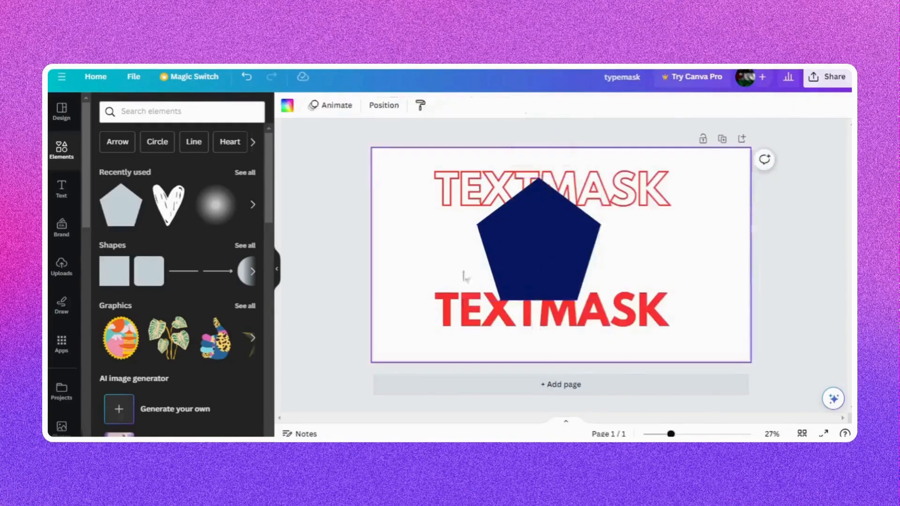
Step: Move the solid TEXTMASK heading up behind the pentagon, and slightly enlarge the pentagon and centre it over the heading
drag(448, 305, 448, 258)
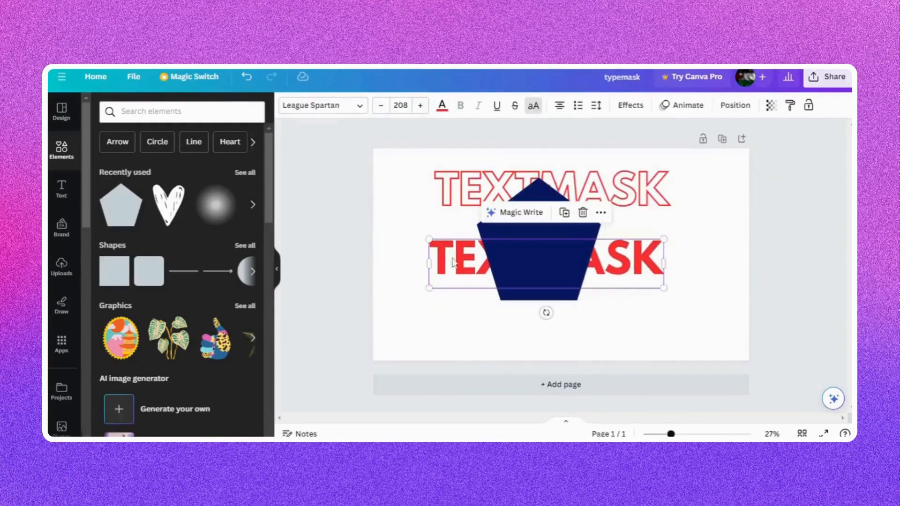
click(534, 243)
drag(598, 303, 602, 307)
drag(543, 261, 548, 265)
Step: Place the hollow TEXTMASK heading exactly over the solid one
click(449, 195)
drag(449, 195, 440, 197)
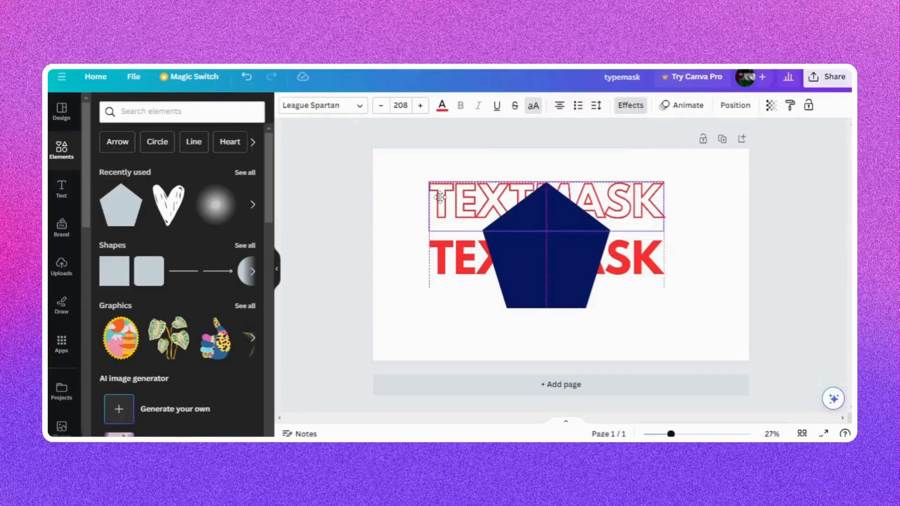
drag(440, 197, 439, 254)
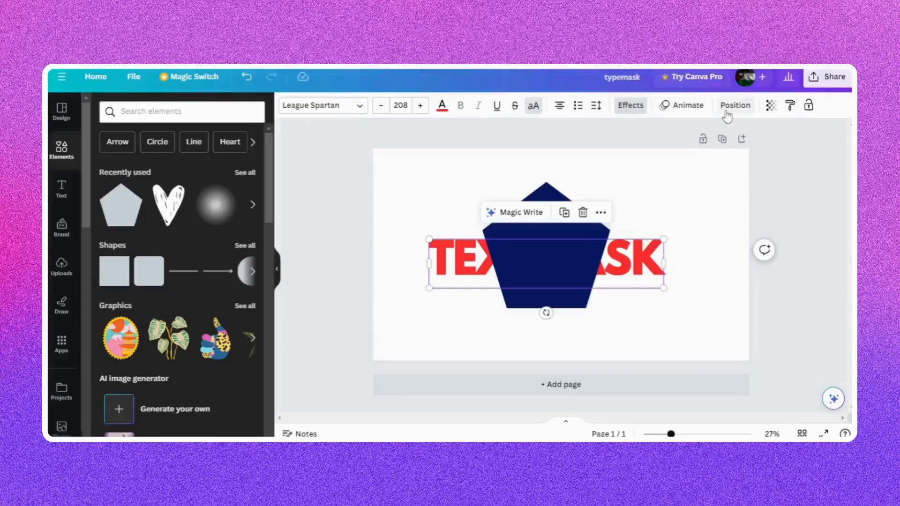
Step: Reorder the layers so the hollow TEXTMASK heading lies above the pentagon
click(733, 106)
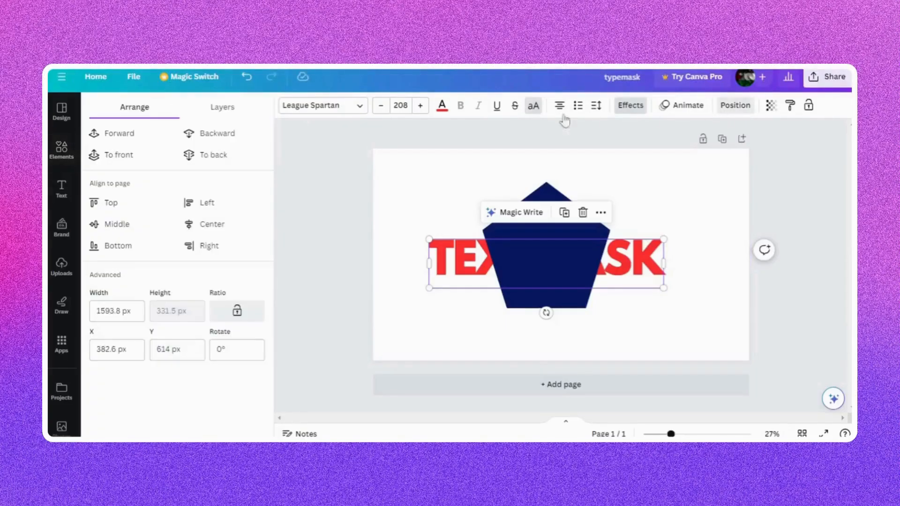
click(245, 117)
drag(201, 213, 197, 173)
click(316, 257)
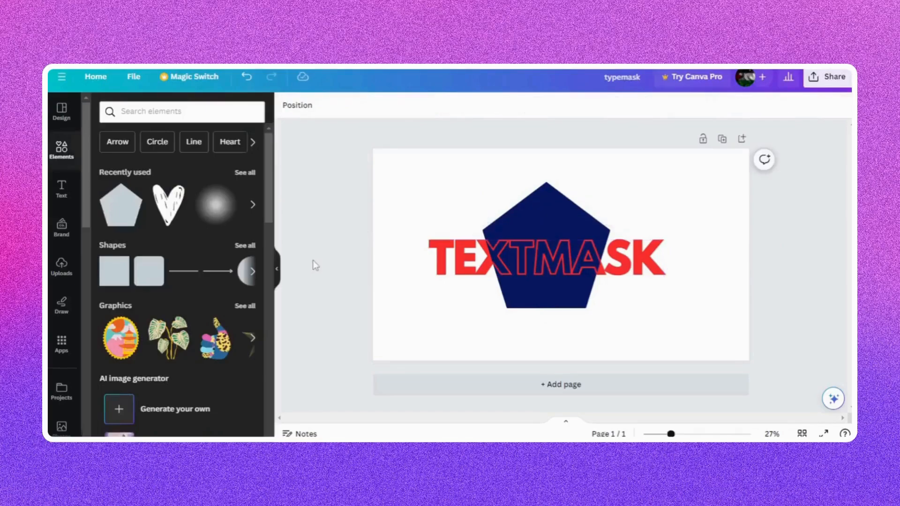
drag(356, 288, 469, 259)
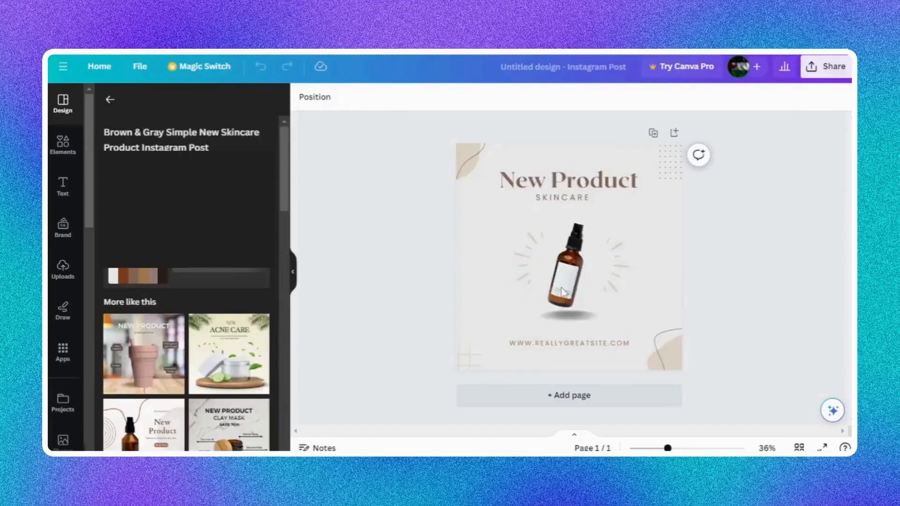
Step: Undo the skincare template on the Instagram post to leave a blank page, and return to the template list
mouse_move(534, 186)
mouse_down()
mouse_move(560, 253)
mouse_move(568, 217)
mouse_move(533, 178)
mouse_up()
click(263, 72)
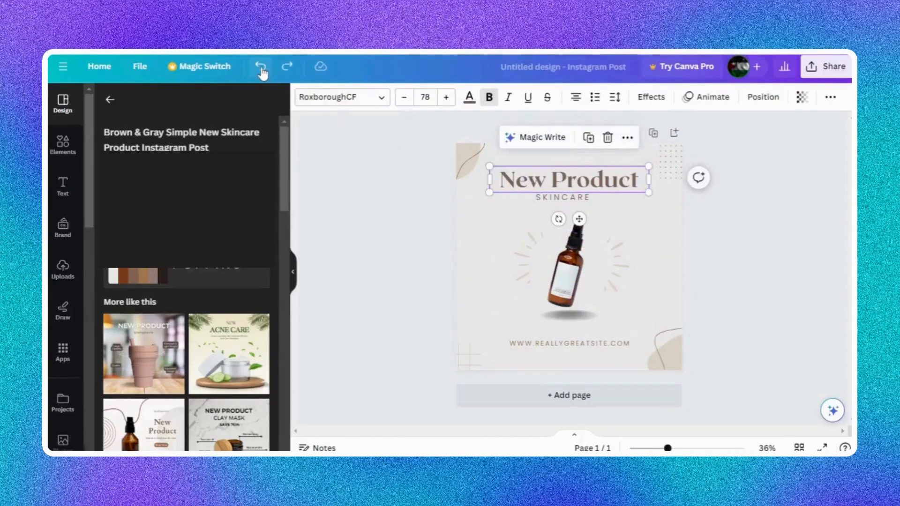
click(263, 71)
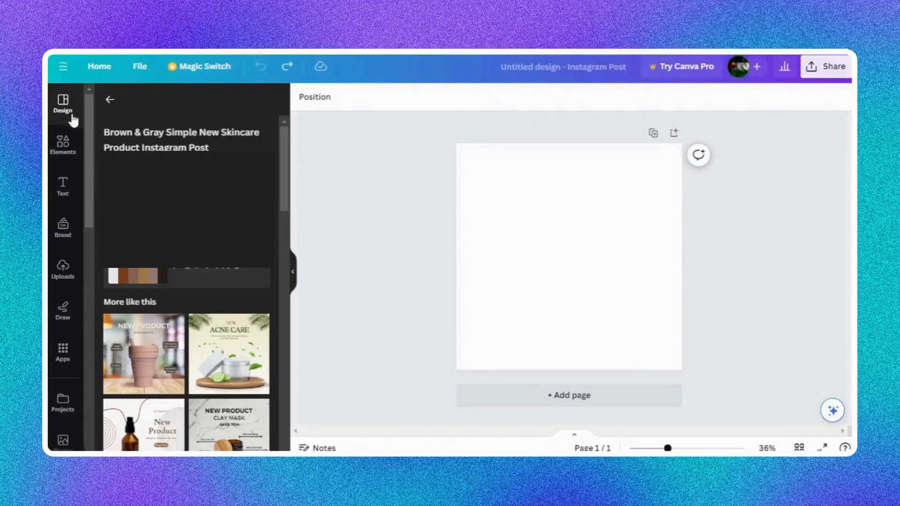
click(109, 101)
click(158, 108)
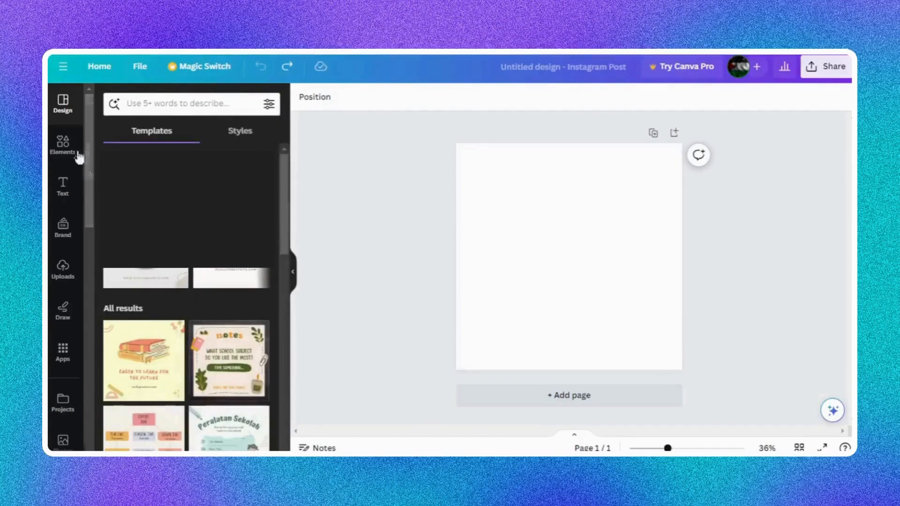
Step: Search the elements library for "SHADOW" using the recent search, and return to the elements overview
click(60, 147)
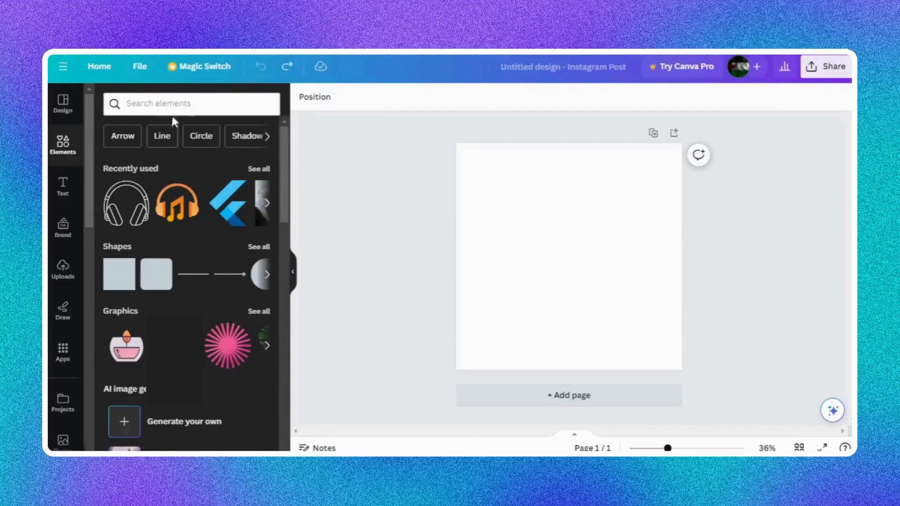
click(176, 104)
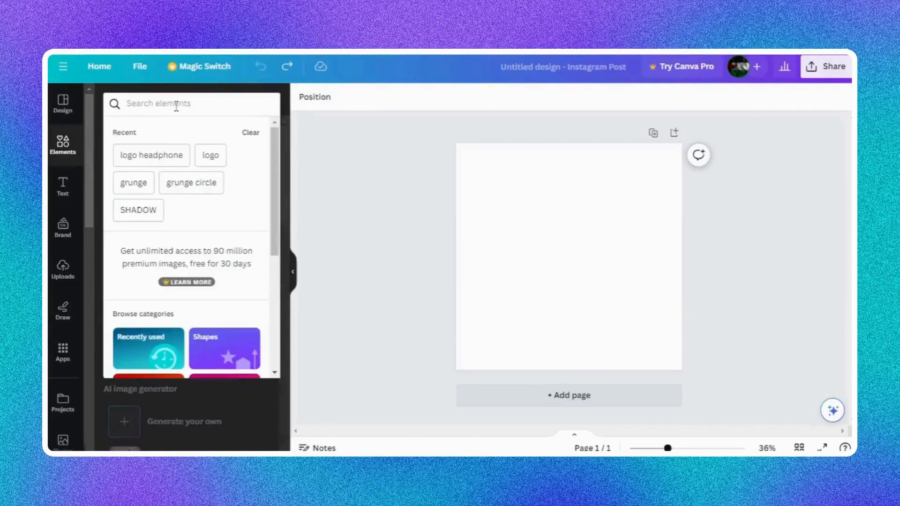
click(150, 211)
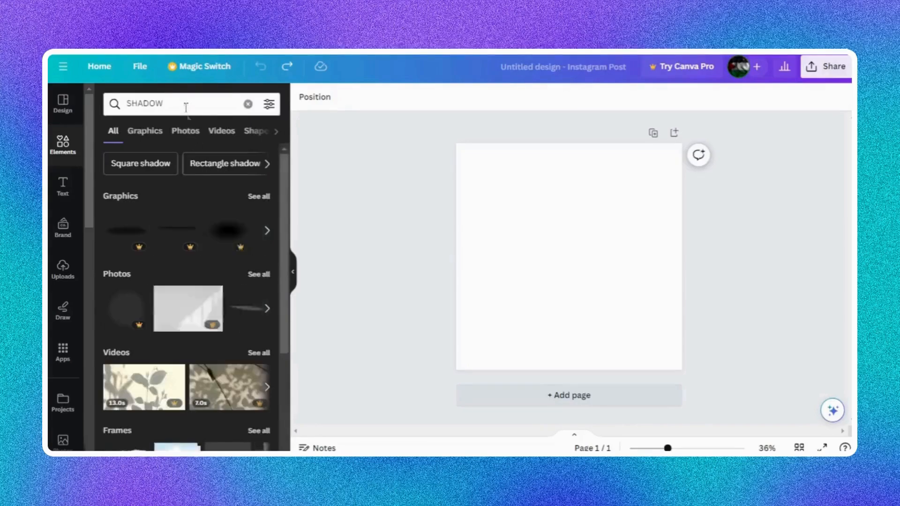
click(76, 153)
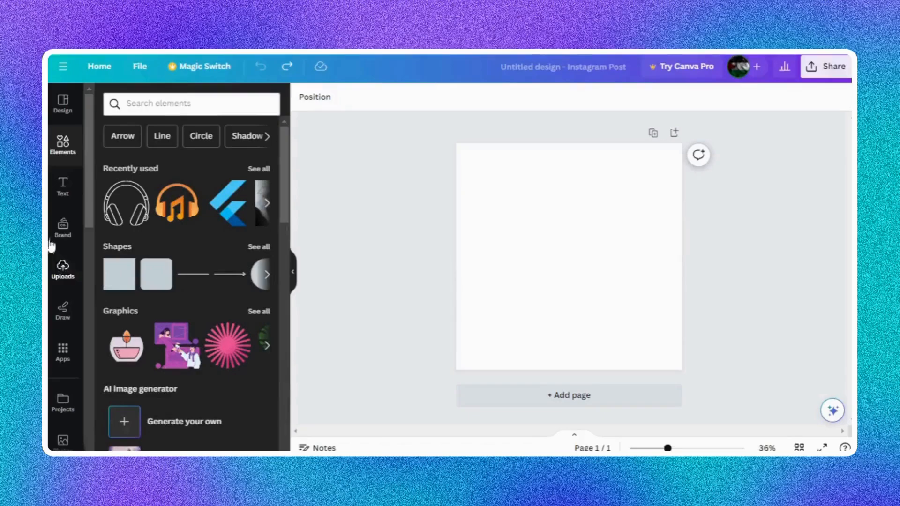
Step: Add a default heading to the blank page and undo it
click(59, 191)
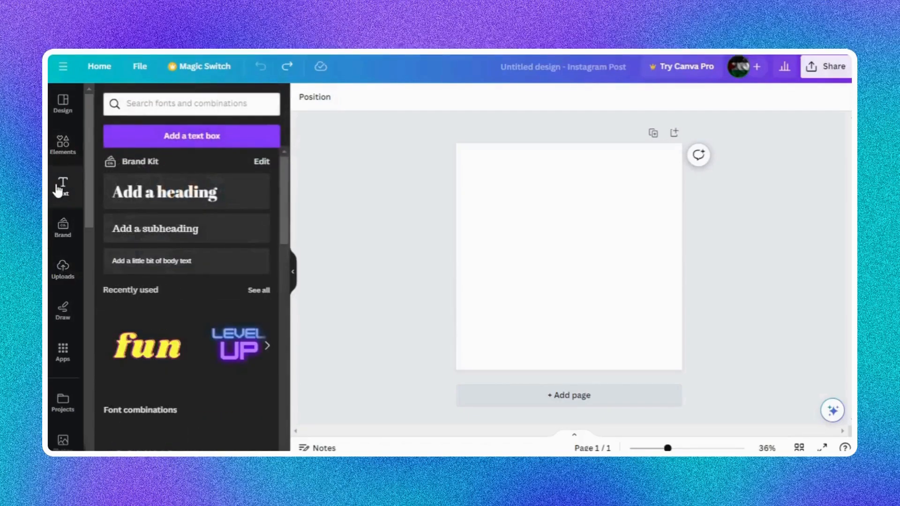
click(123, 192)
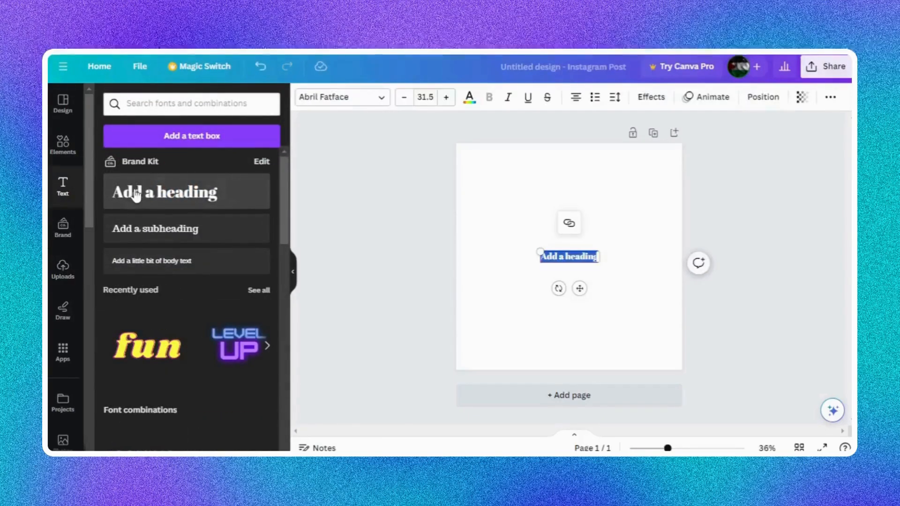
click(260, 67)
Step: Browse the font combinations, try the "Now Open!" neon text on the page and undo it
scroll(247, 301, down, 3)
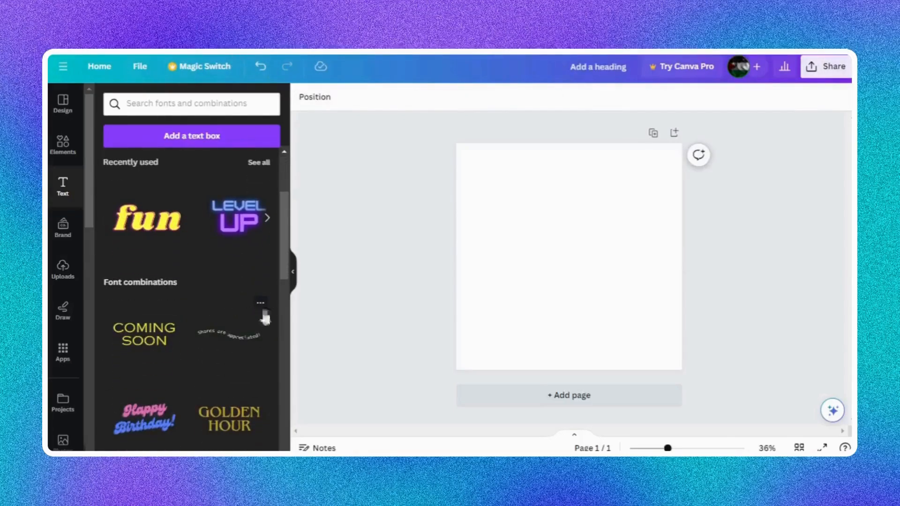
scroll(218, 349, down, 4)
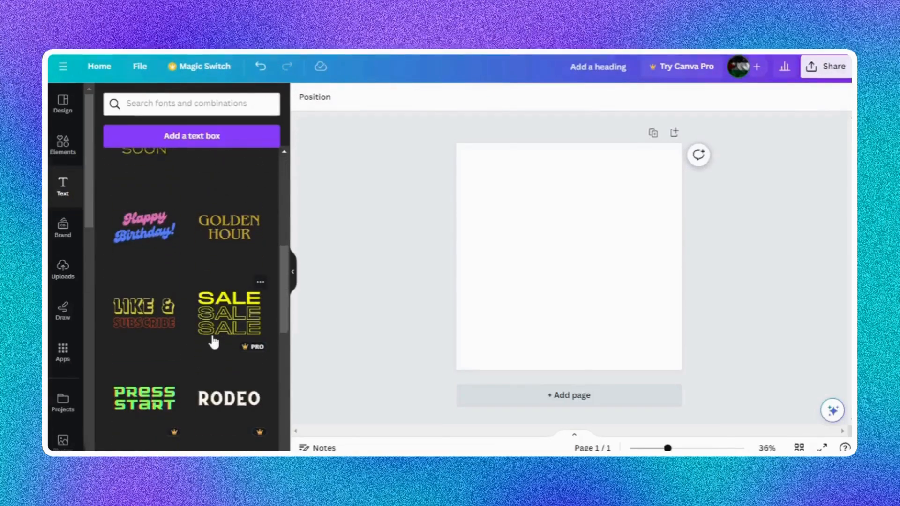
scroll(213, 342, down, 8)
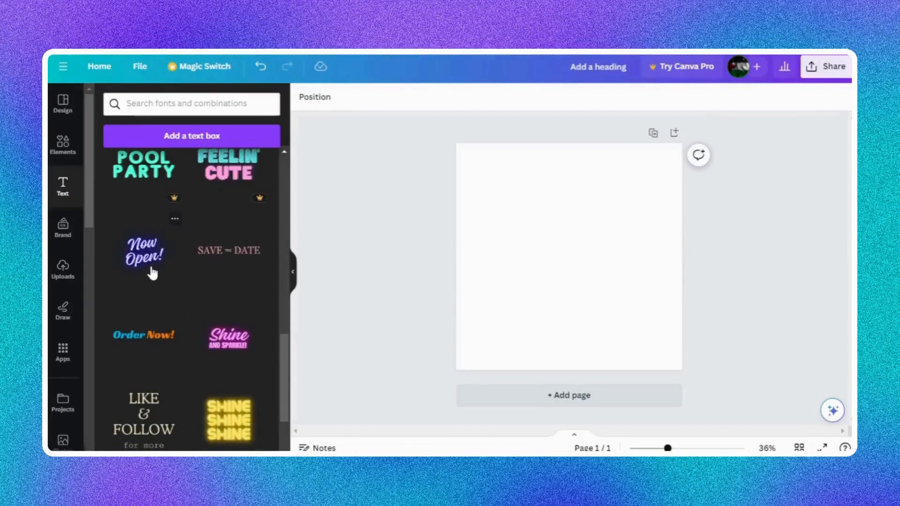
click(153, 267)
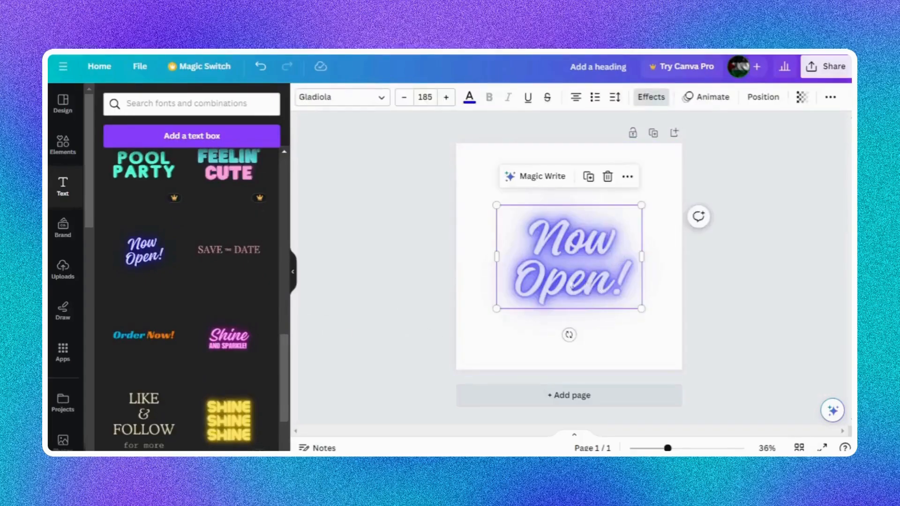
key(ctrl+z)
Step: Insert the "Order Now!" font combination and replace the word "Order" with "CLICK"
scroll(181, 301, down, 2)
scroll(147, 327, up, 3)
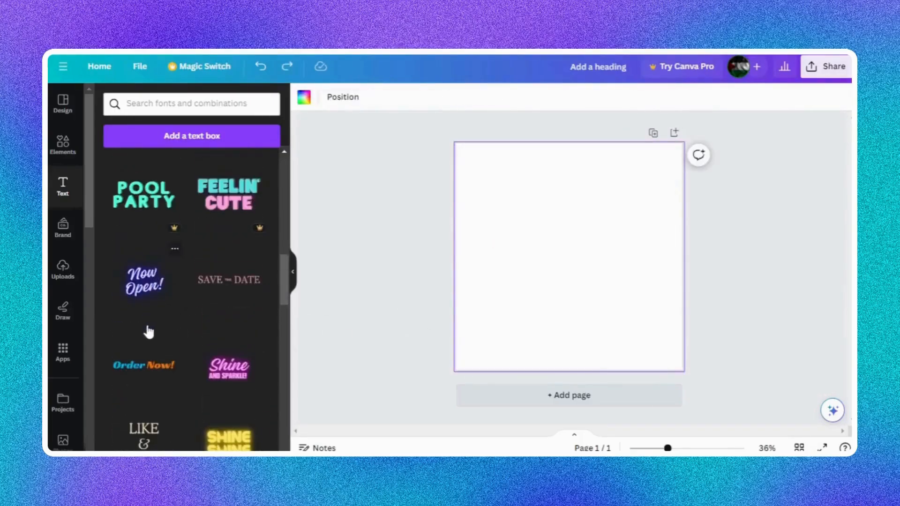
double_click(556, 258)
double_click(556, 257)
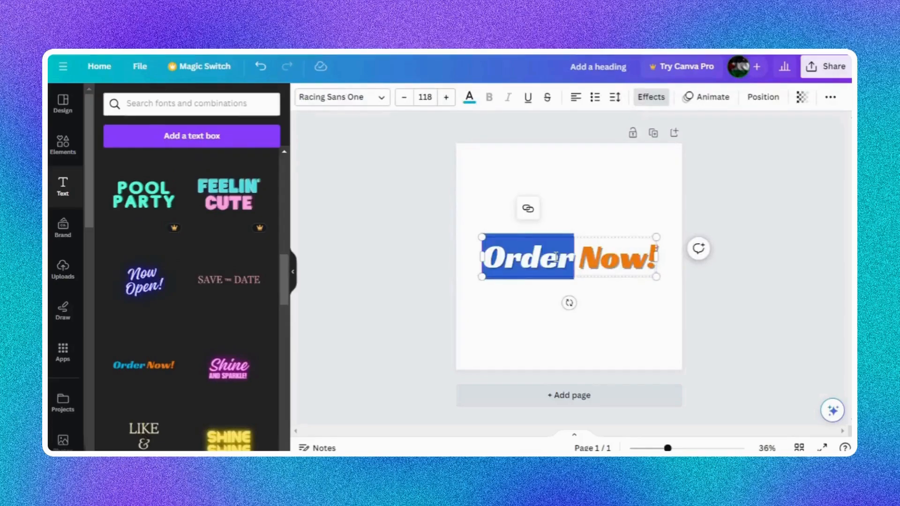
text(CLICK)
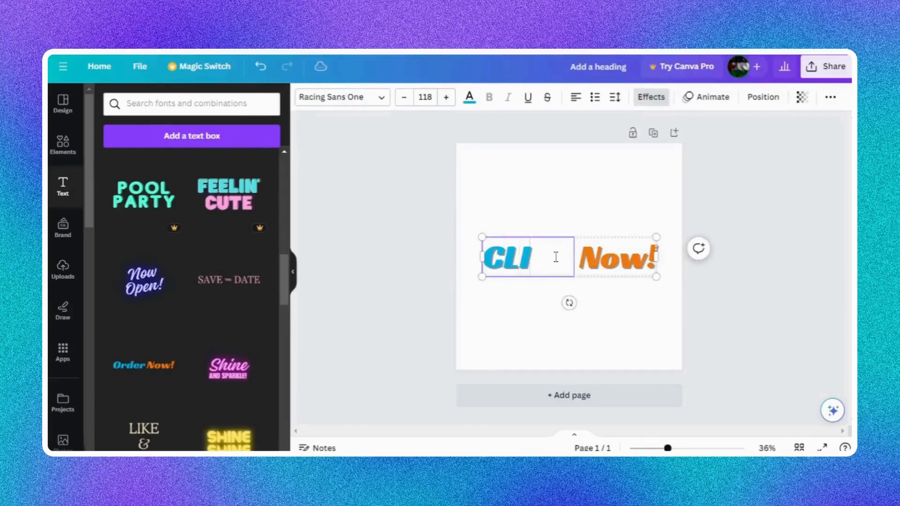
click(436, 312)
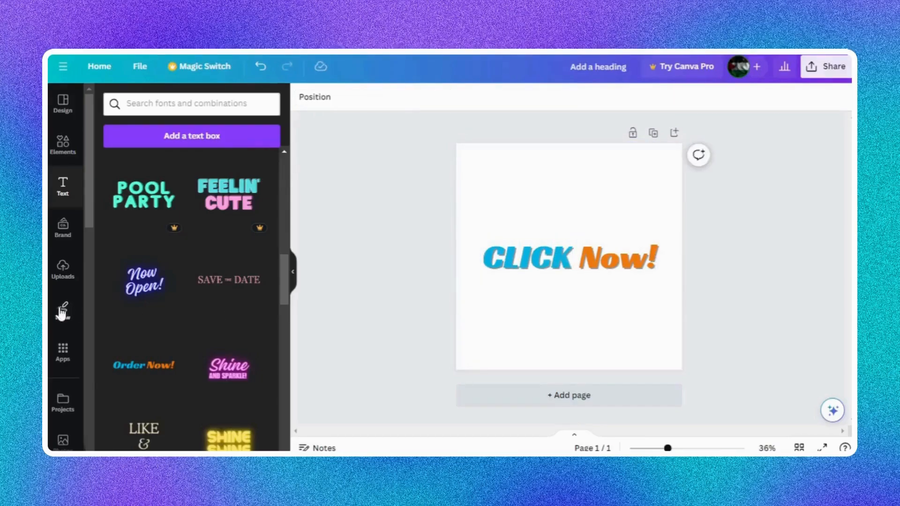
Step: Look through the brand templates and Brand Kit, view the uploads, and open the drawing tools
click(56, 245)
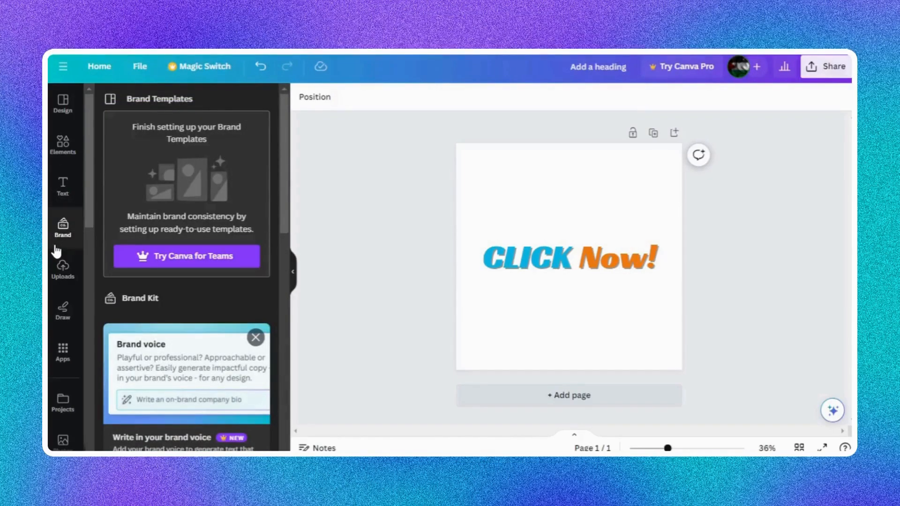
scroll(201, 265, down, 3)
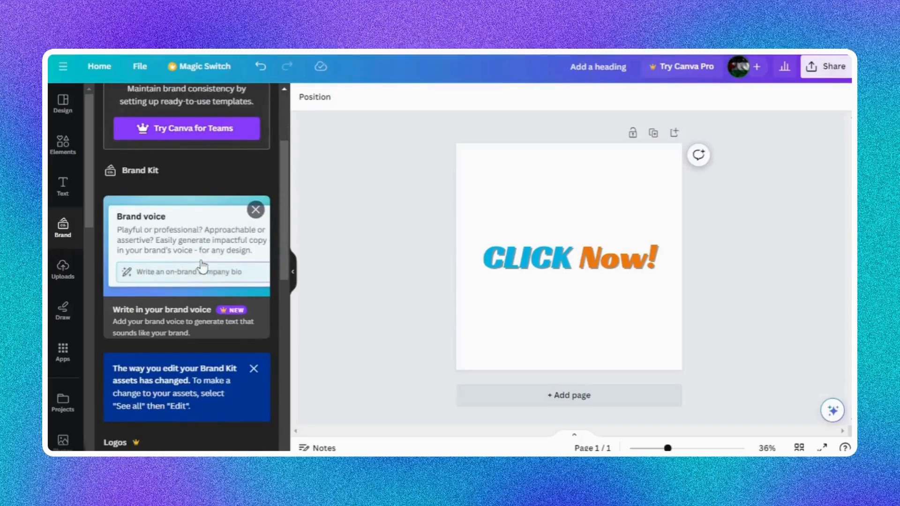
click(79, 277)
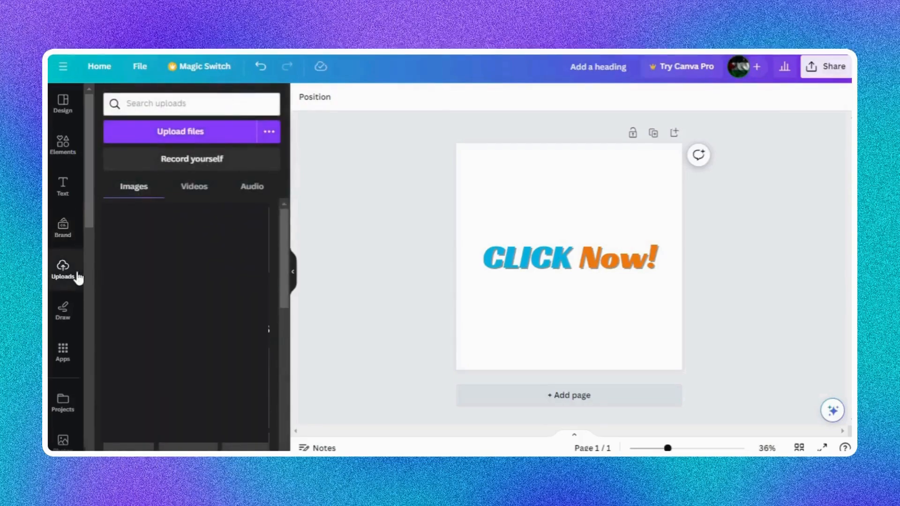
click(65, 309)
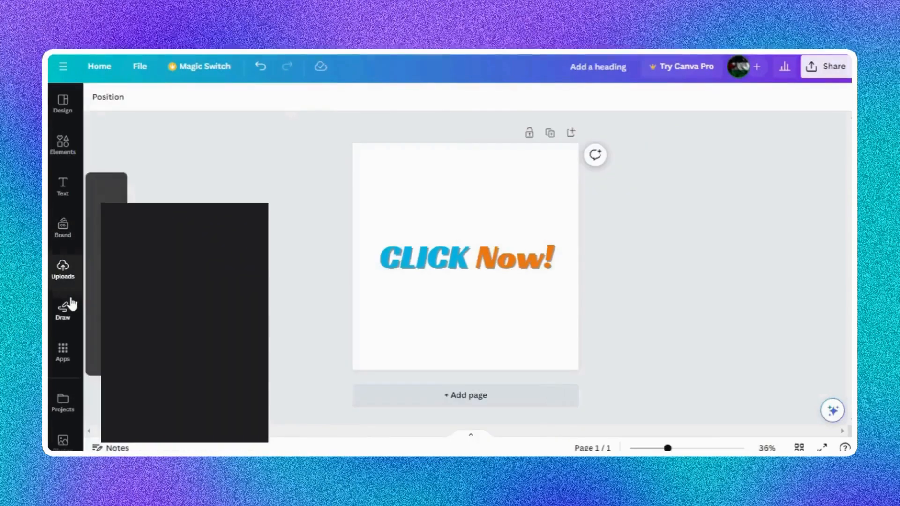
Step: Draw the word "Draw" above the "CLICK Now!" text with the red marker and circle it
click(397, 253)
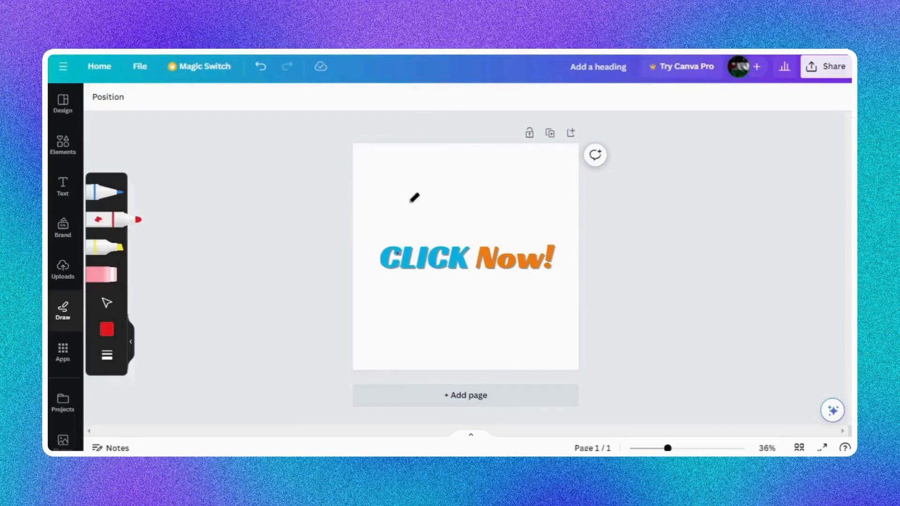
mouse_move(394, 213)
mouse_down()
mouse_move(398, 184)
mouse_move(413, 216)
mouse_move(464, 186)
mouse_move(504, 199)
mouse_move(544, 145)
mouse_up()
mouse_move(410, 227)
mouse_down()
mouse_move(506, 244)
mouse_move(560, 183)
mouse_move(444, 148)
mouse_move(401, 179)
mouse_move(396, 208)
mouse_move(406, 228)
mouse_up()
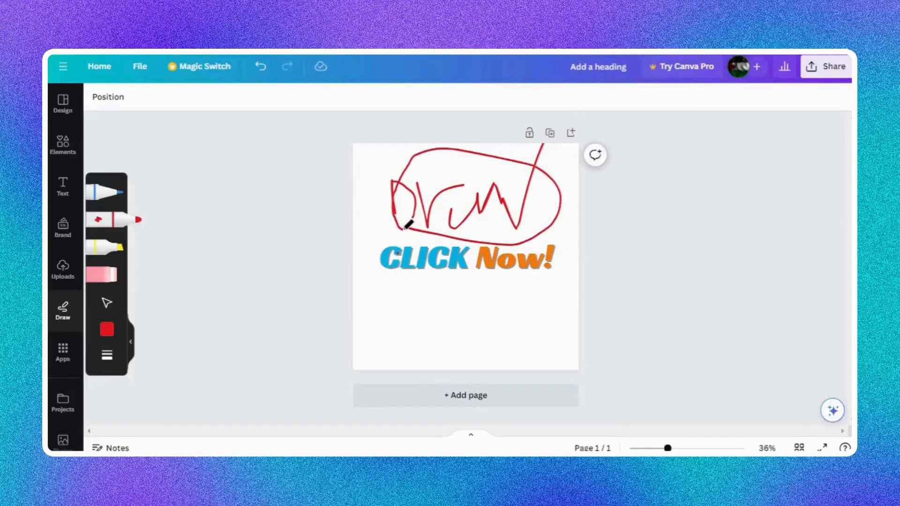
Step: Look through the available Canva apps and the designs and folders saved in the projects
click(57, 361)
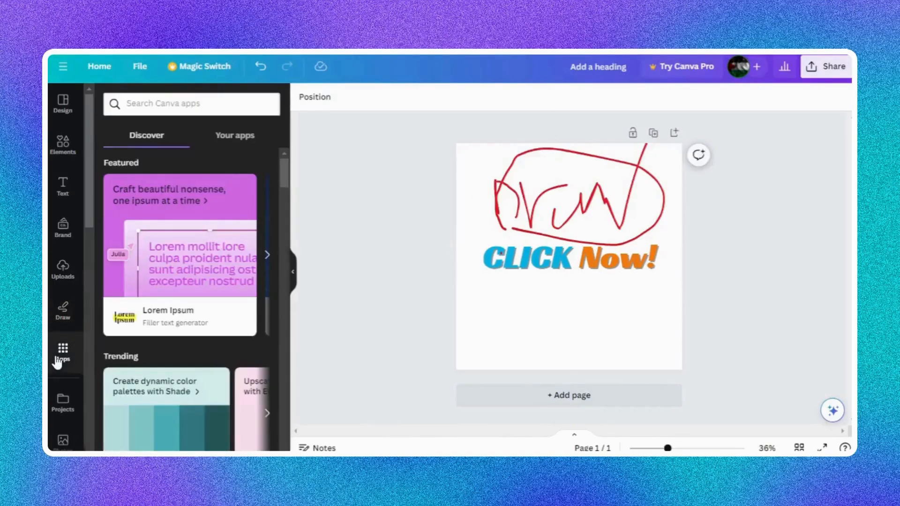
scroll(255, 304, down, 2)
scroll(231, 326, up, 2)
click(63, 413)
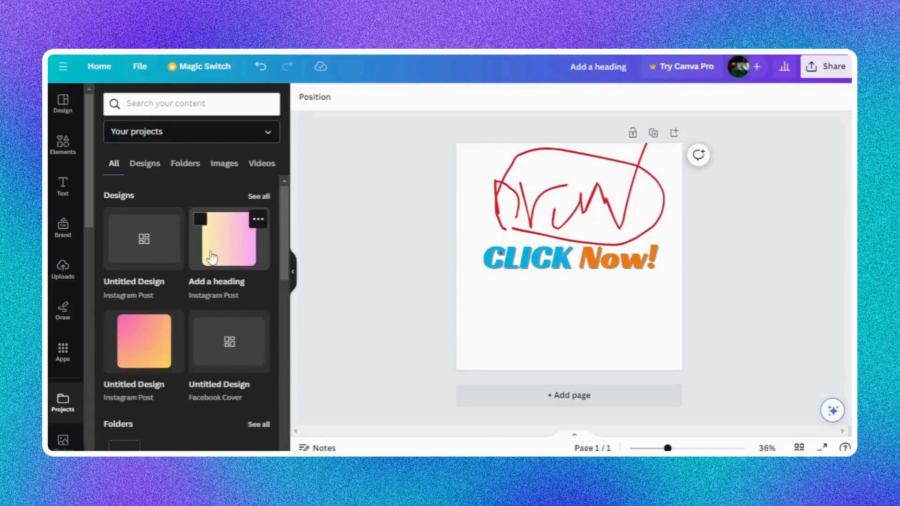
scroll(212, 257, down, 3)
scroll(214, 265, up, 3)
scroll(63, 282, down, 3)
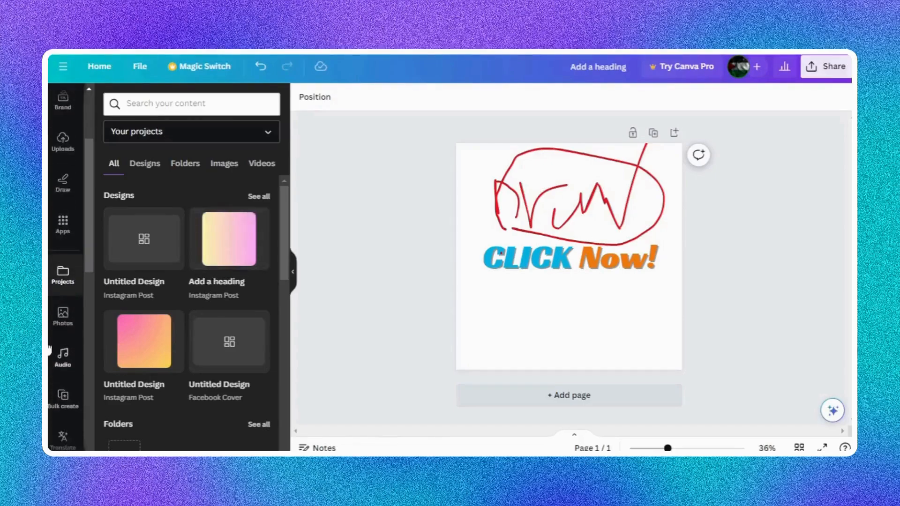
Step: Search the photos for "GARDEN" and place the arched garden walkway photo against the page's right edge
click(63, 315)
click(143, 104)
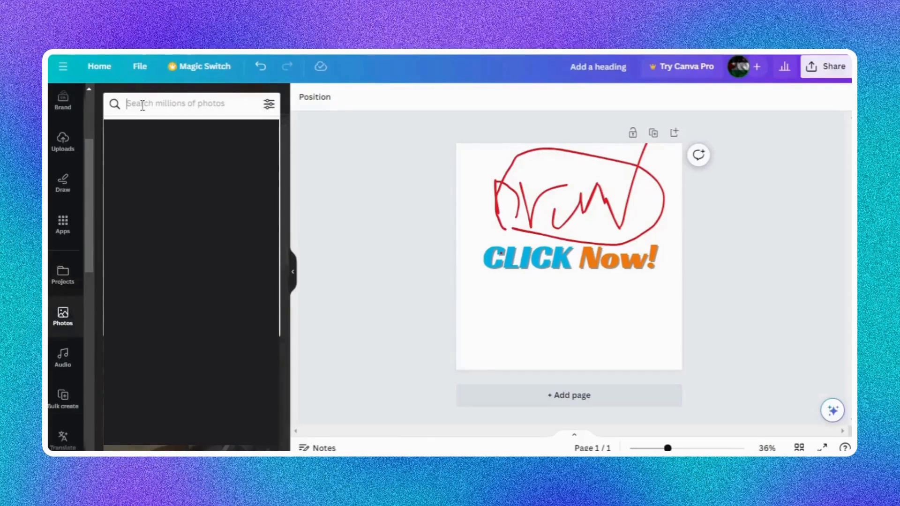
text(GARDEN)
key(Return)
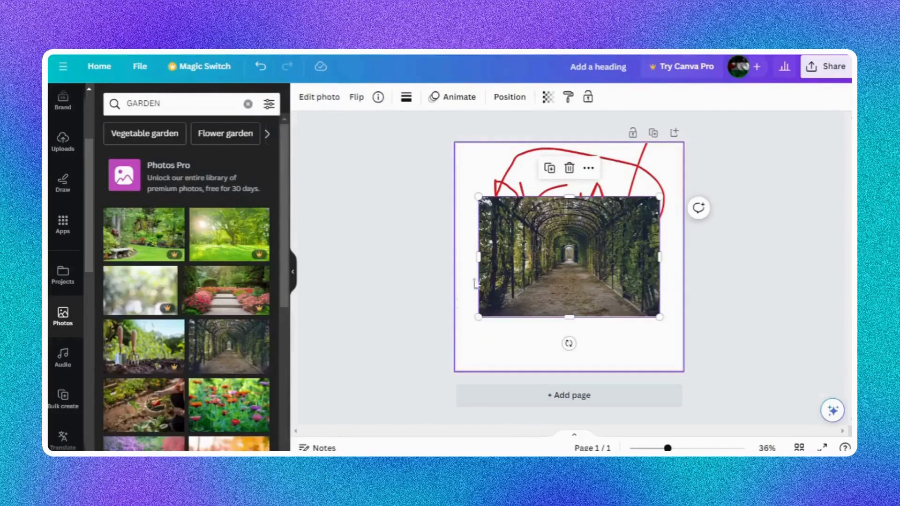
drag(524, 292, 542, 297)
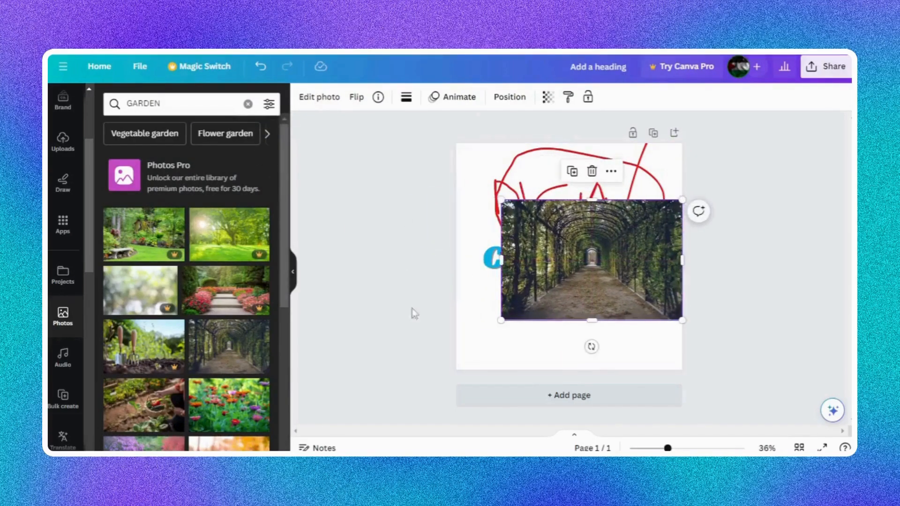
Step: Delete the garden photo, the drawing and the "CLICK Now!" text together from the page
drag(364, 323, 684, 144)
key(Delete)
Step: View the audio library, the Bulk Create feature and the Translate options
click(63, 357)
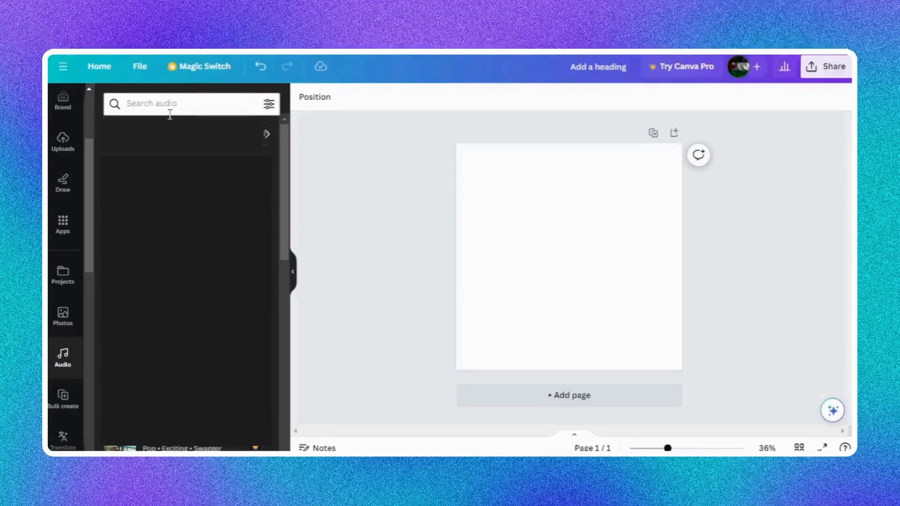
scroll(61, 375, down, 2)
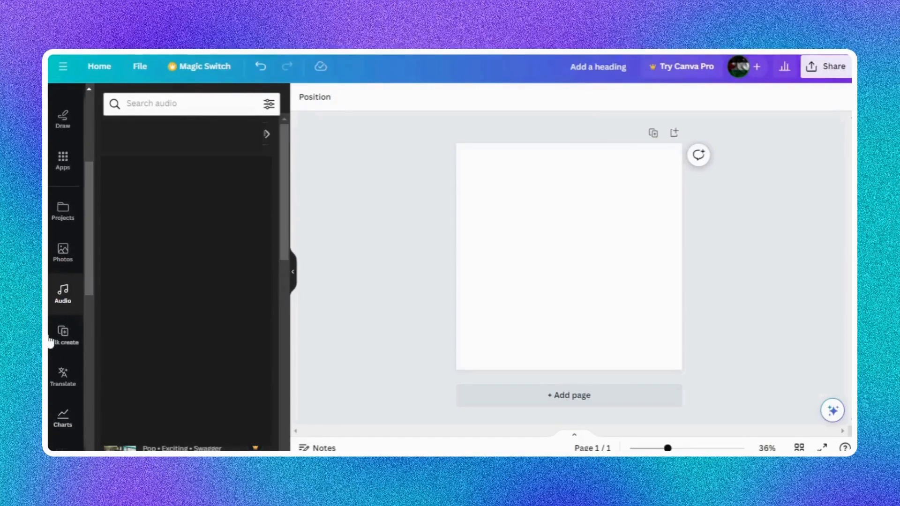
click(60, 340)
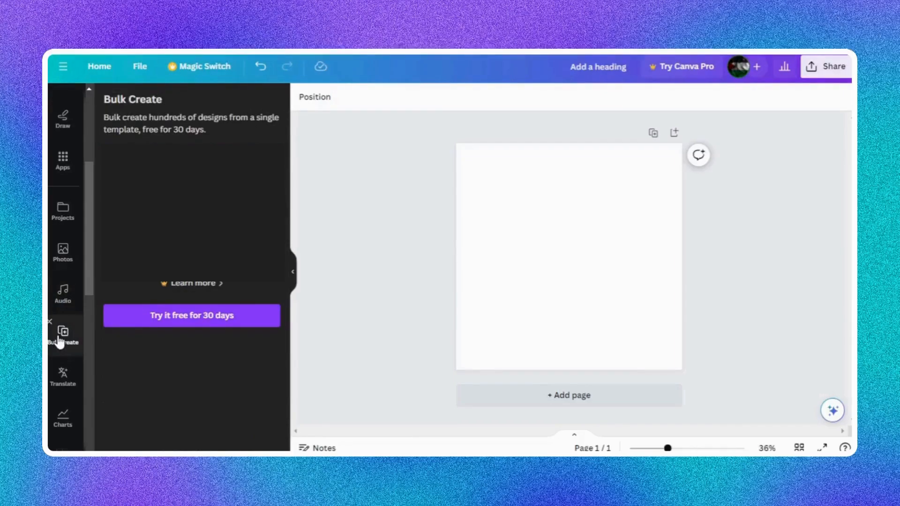
click(64, 376)
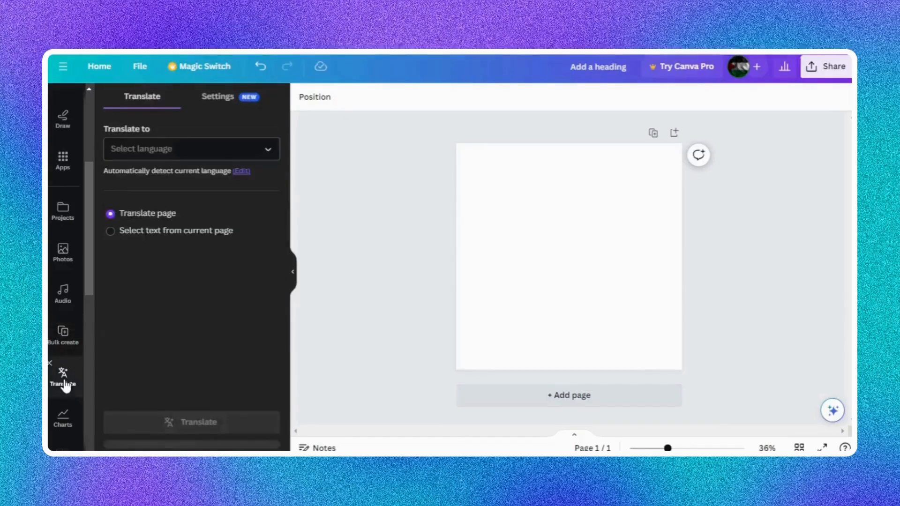
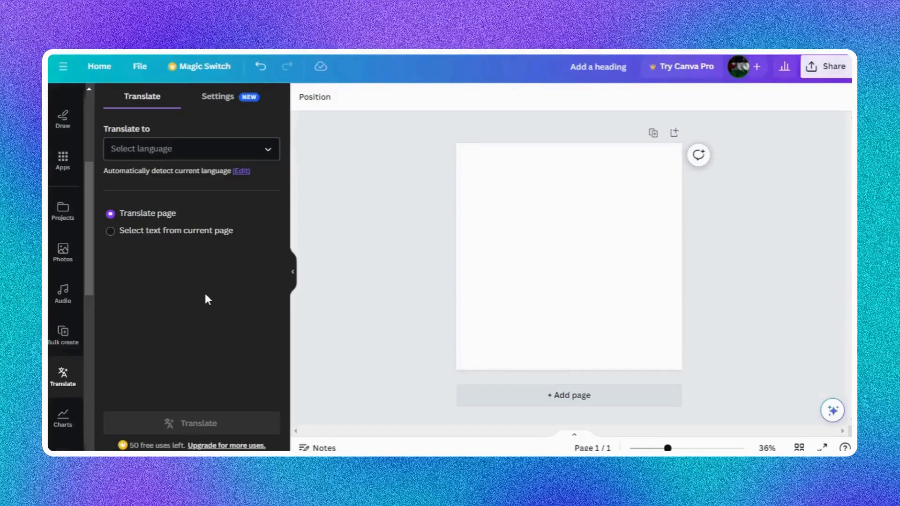
Step: Insert a stacked bar chart on the blank page, view it and delete it
scroll(77, 429, down, 3)
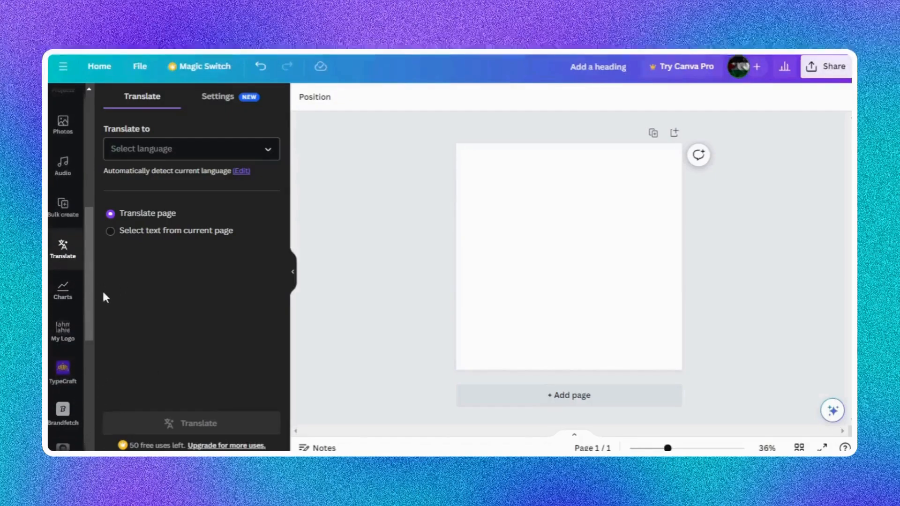
click(66, 292)
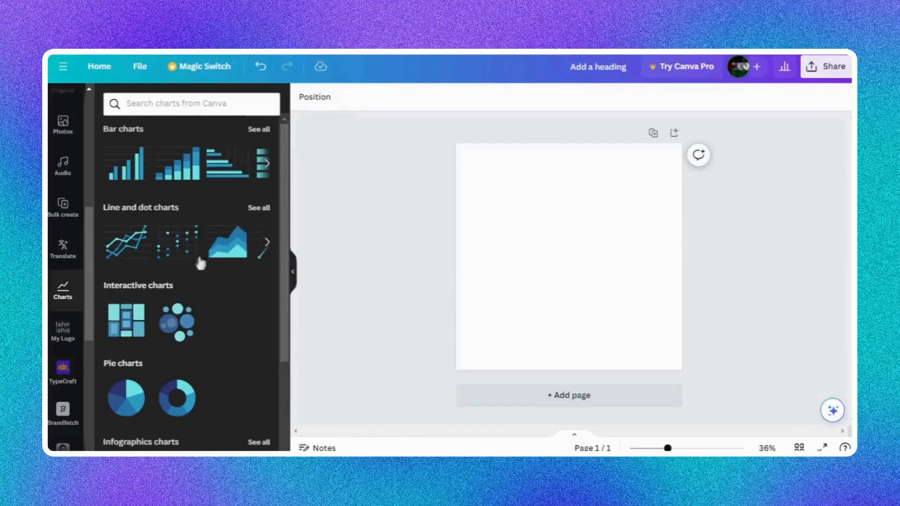
click(187, 177)
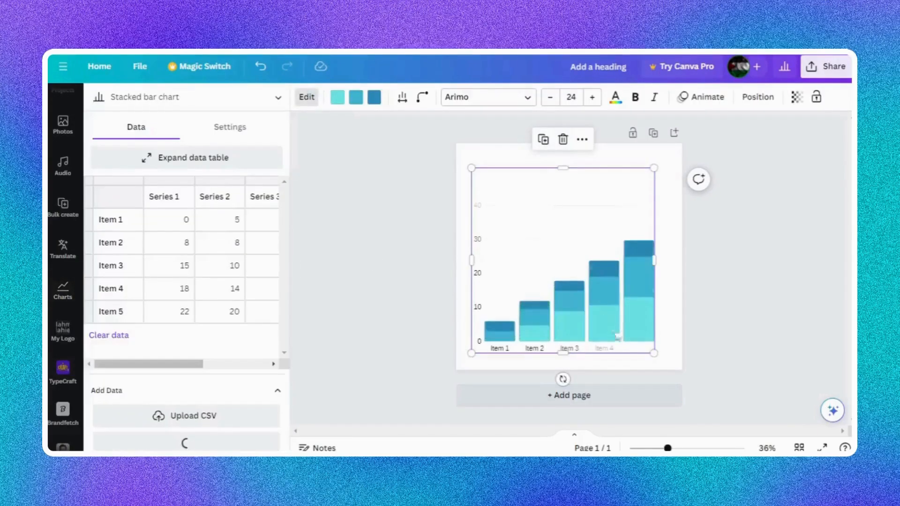
click(436, 317)
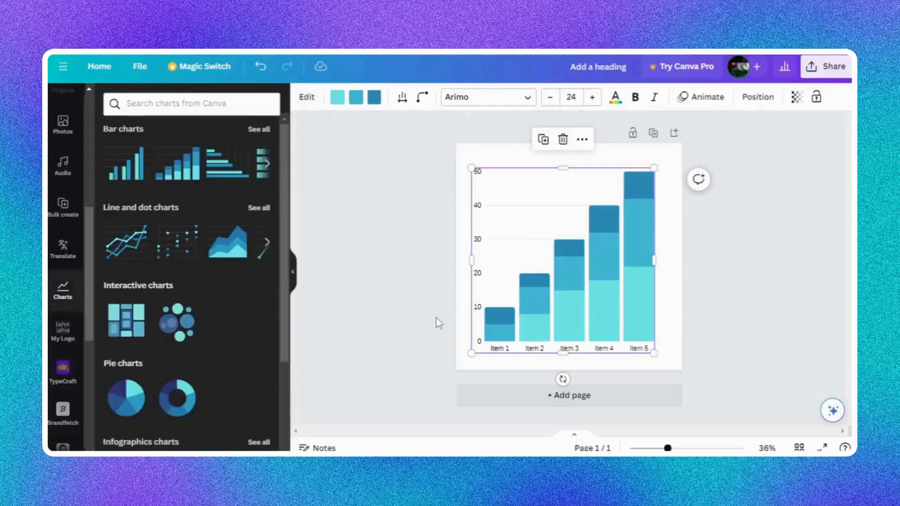
click(437, 318)
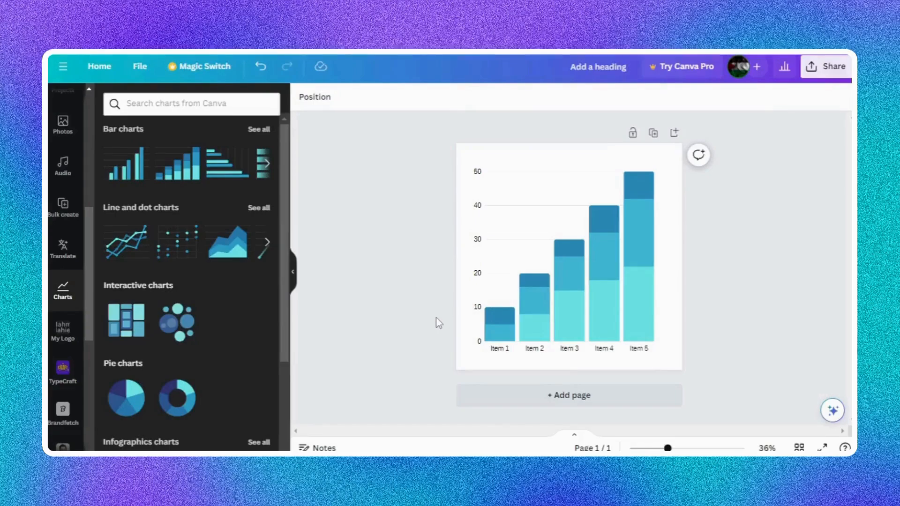
click(488, 319)
click(371, 337)
click(608, 203)
key(Delete)
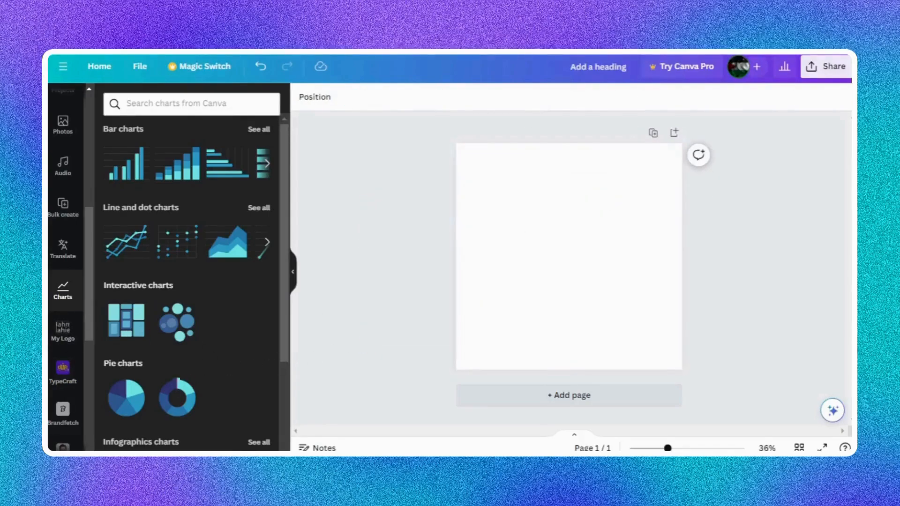
Step: Open the My Logo folder, select the first three logos and view the file options and move-to-folder choices for "my logos.png"
click(64, 343)
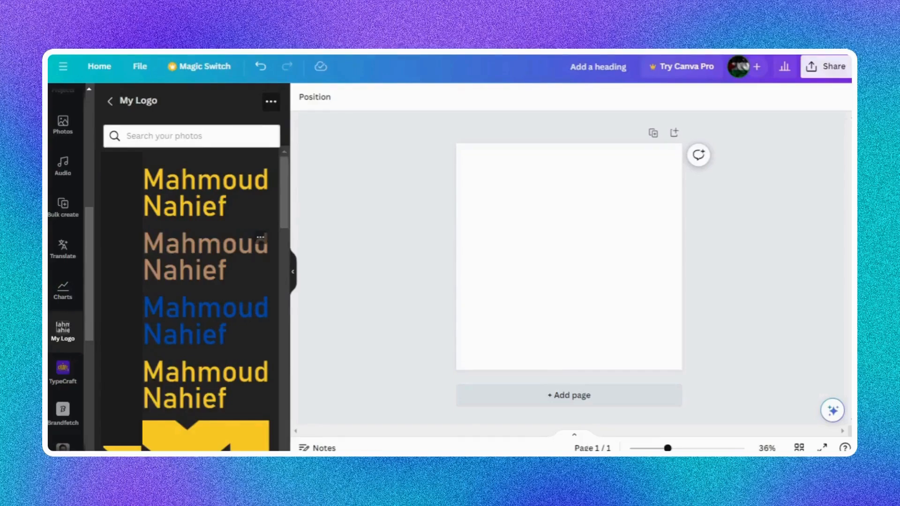
click(145, 240)
click(144, 303)
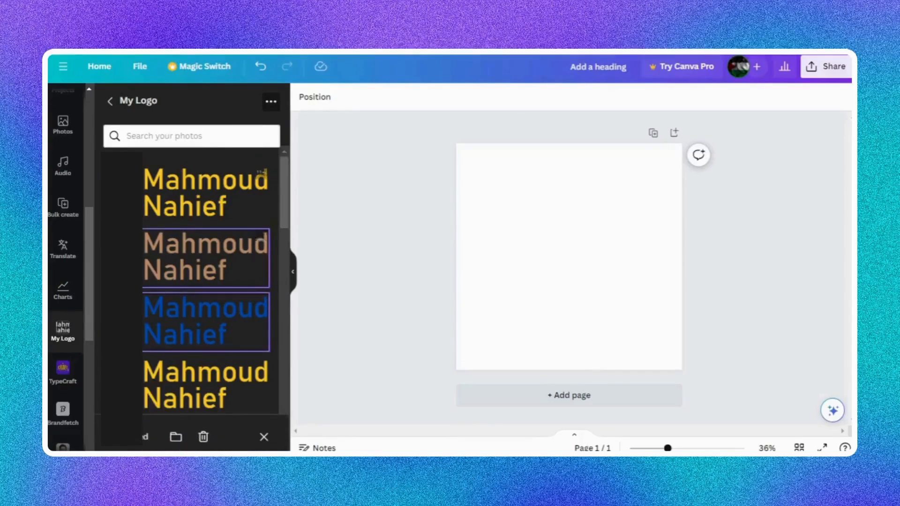
click(260, 174)
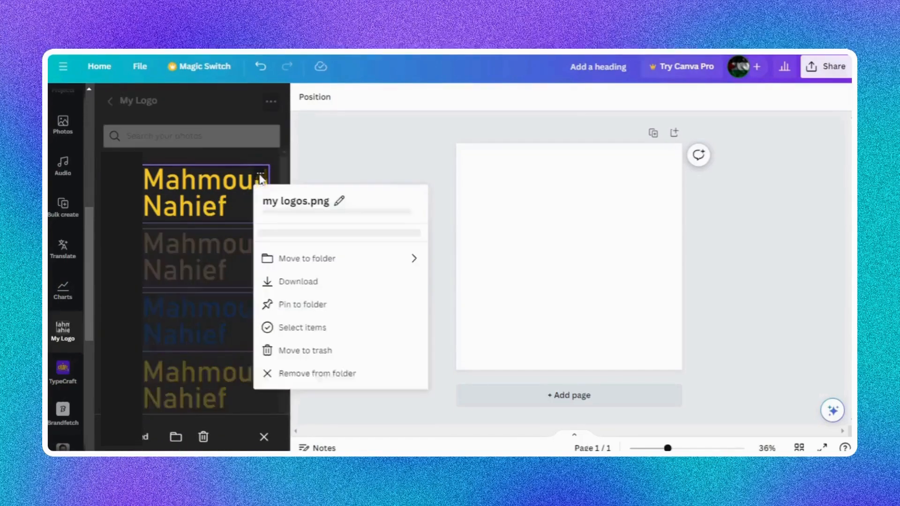
click(304, 276)
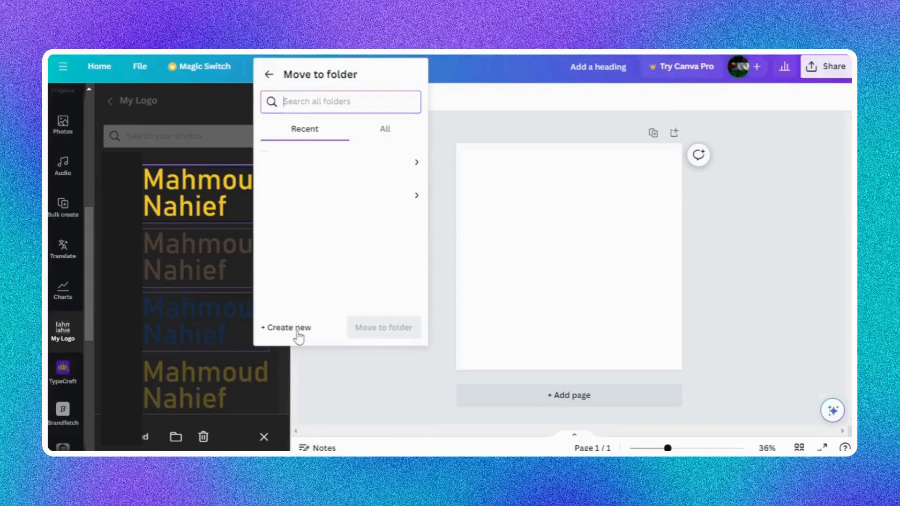
click(305, 370)
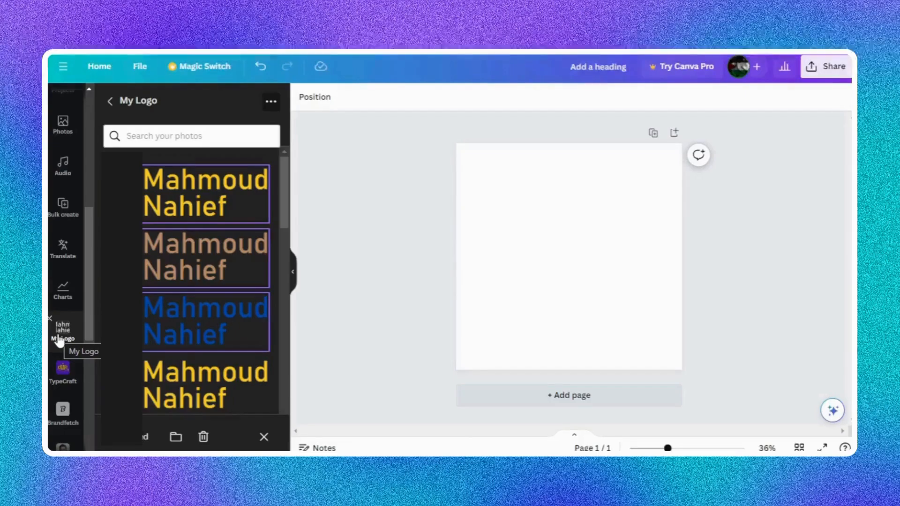
Step: Browse the remaining logos in the My Logo folder and the other installed apps
scroll(230, 248, down, 5)
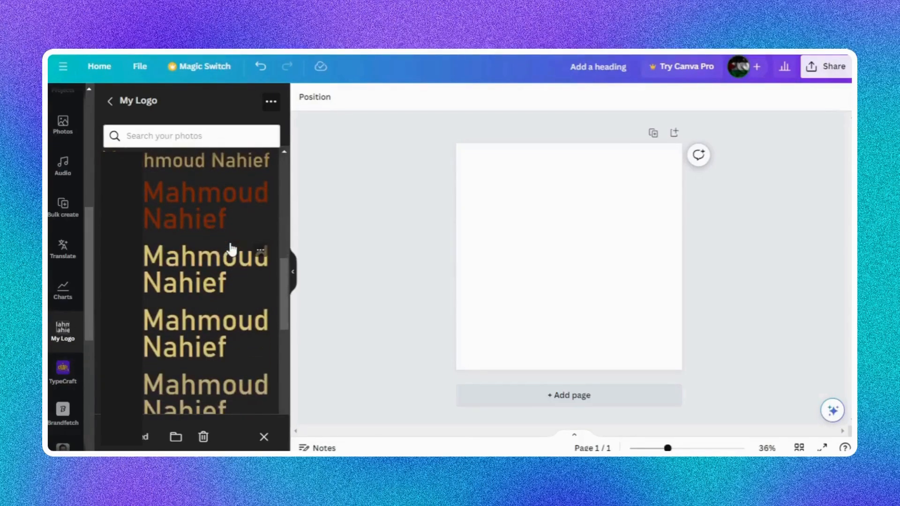
scroll(57, 360, down, 3)
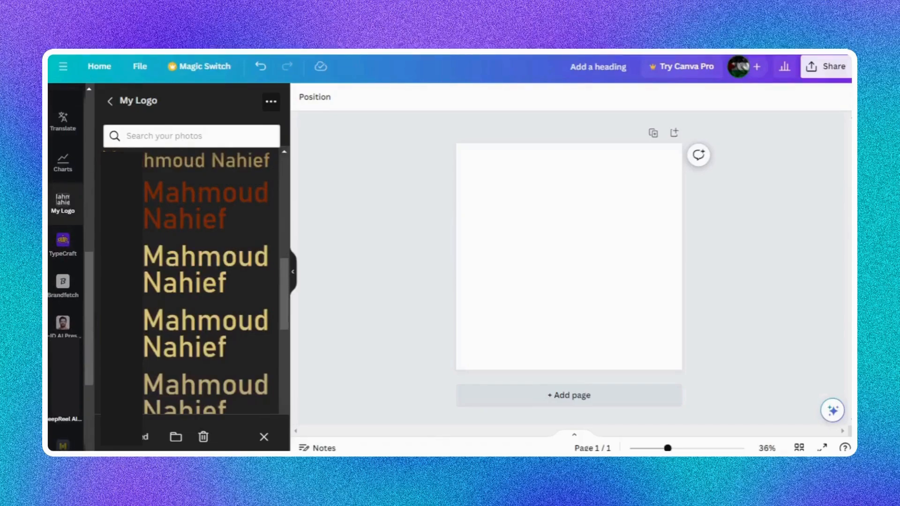
scroll(61, 251, down, 3)
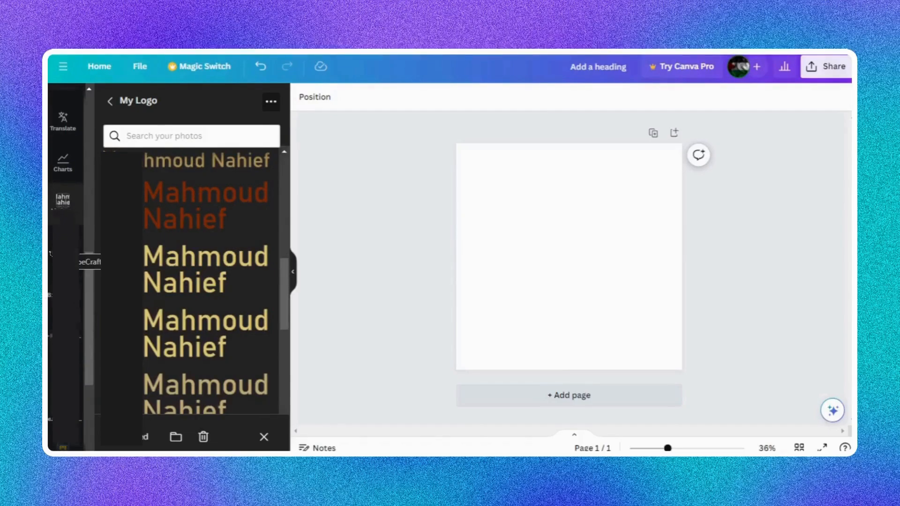
scroll(53, 387, up, 5)
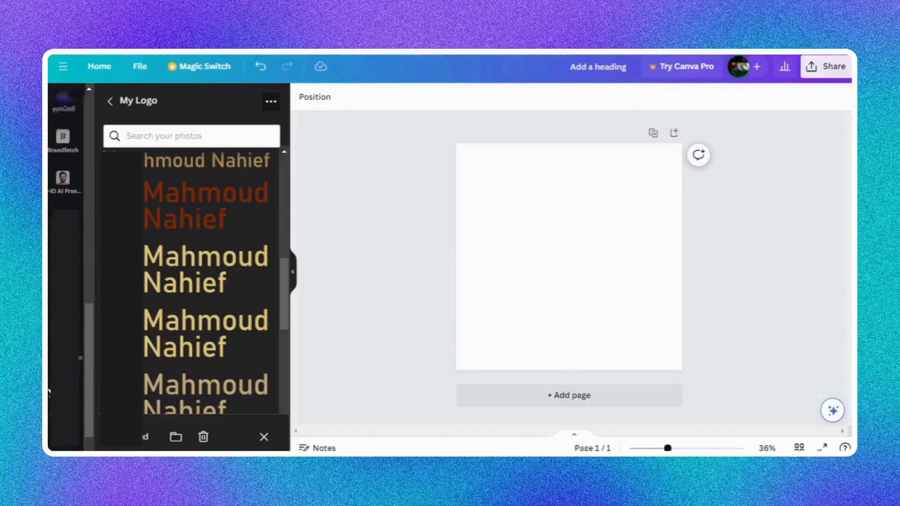
scroll(52, 384, up, 5)
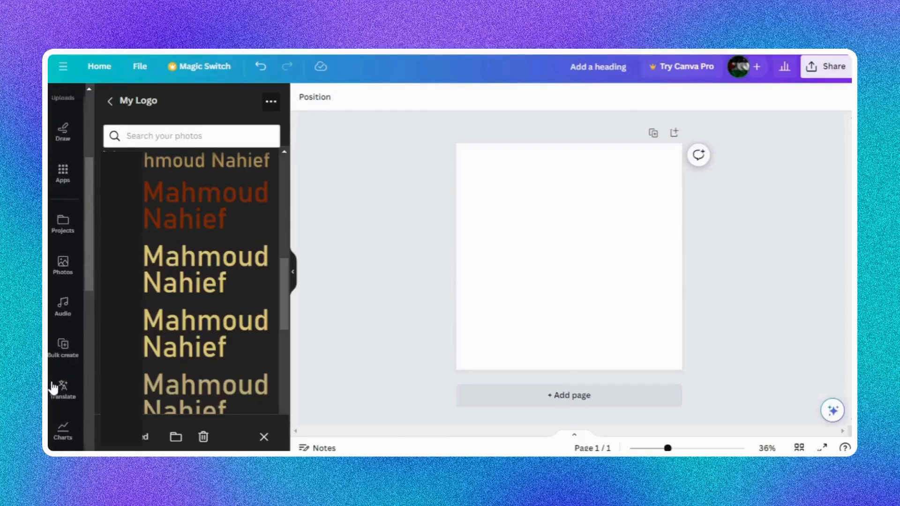
Step: Upload the "klipartz.com" headphones image, add it to the page and move it slightly lower
click(62, 104)
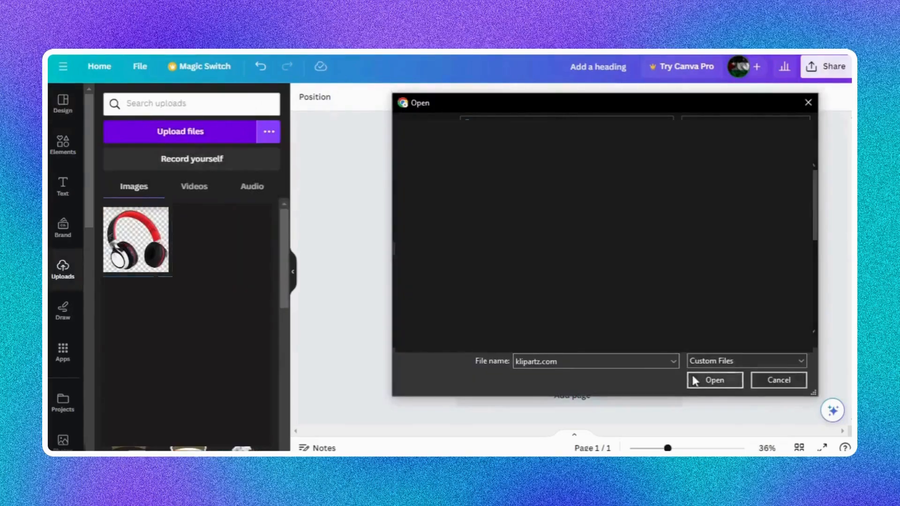
click(693, 376)
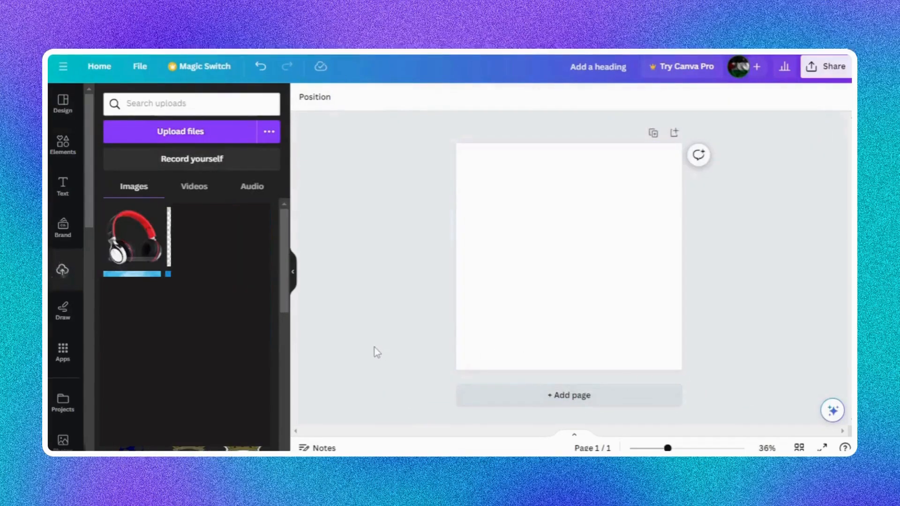
click(141, 246)
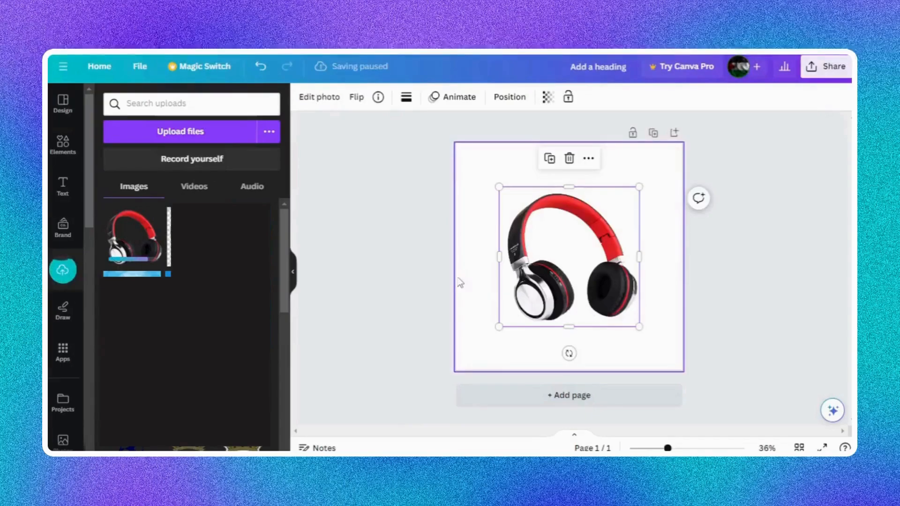
mouse_move(531, 273)
mouse_down()
mouse_move(506, 261)
mouse_move(531, 274)
mouse_move(531, 286)
mouse_up()
click(396, 283)
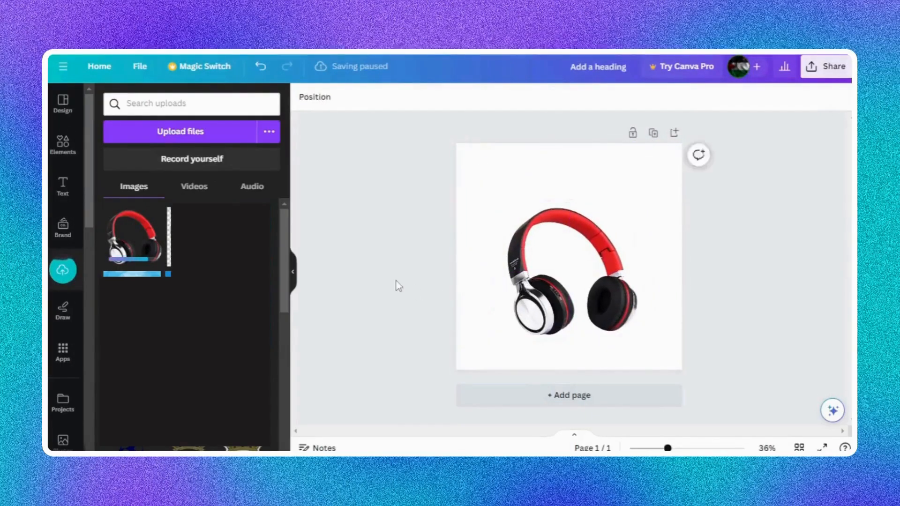
Step: Set the page background to the default yellow-to-pink gradient
click(472, 195)
click(304, 100)
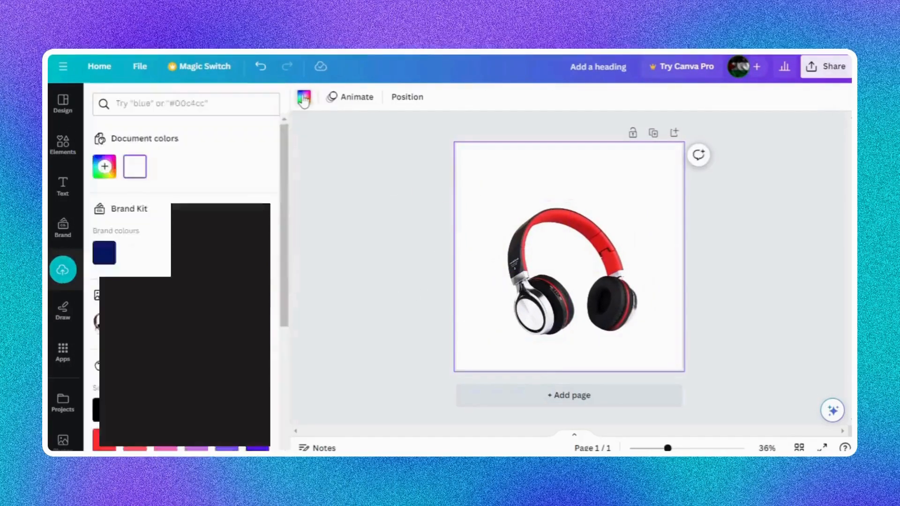
scroll(211, 281, down, 5)
click(229, 338)
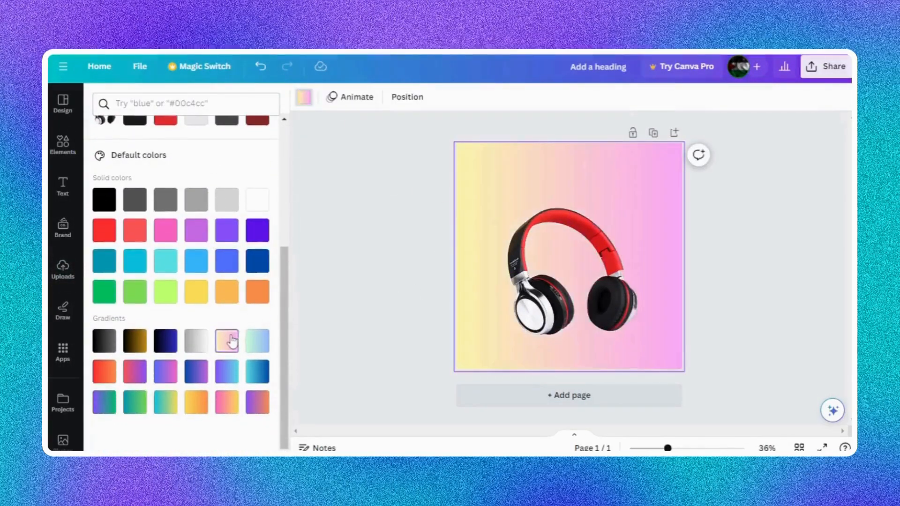
Step: Open the page background's gradient settings, try the vertical style and apply the fifth style, radiating from the page's upper-left corner
click(383, 238)
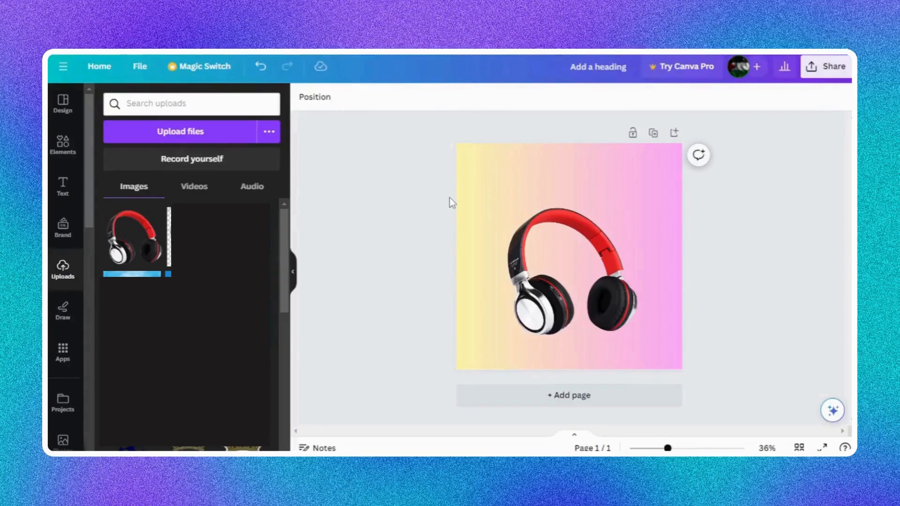
click(477, 196)
click(304, 97)
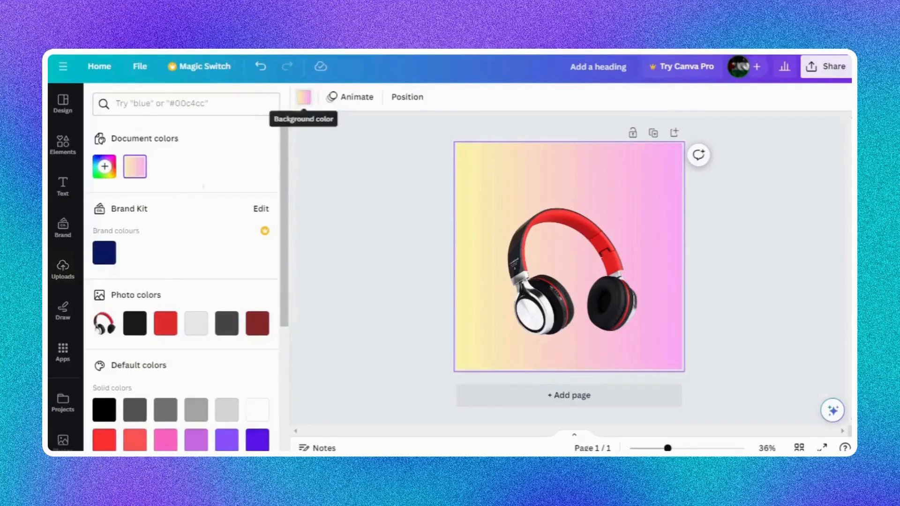
click(135, 166)
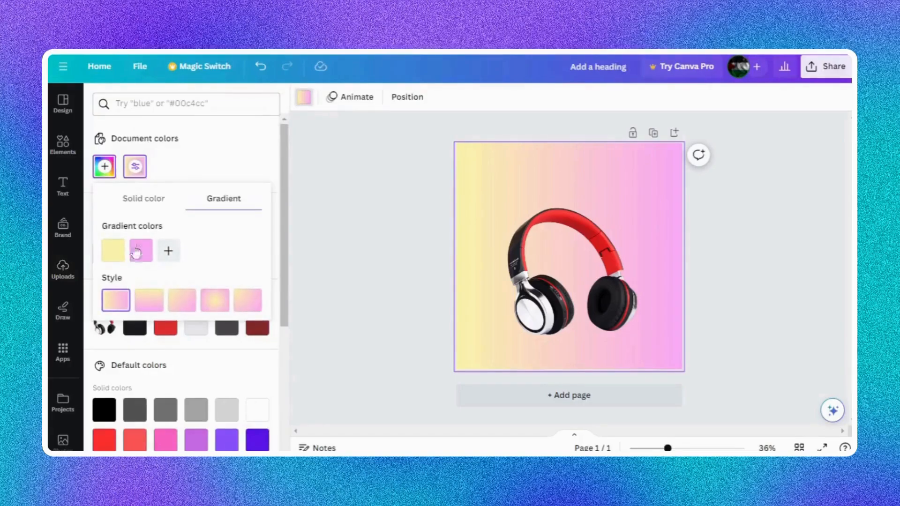
click(135, 166)
click(147, 170)
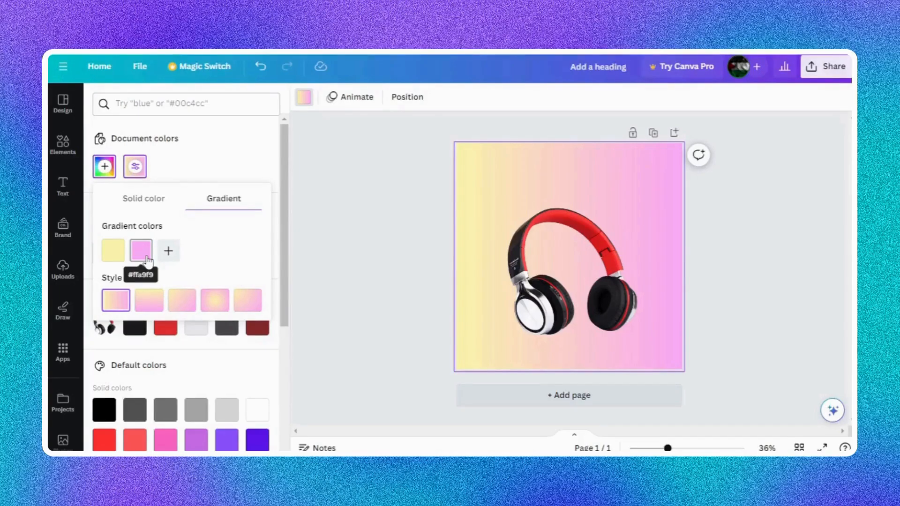
click(142, 312)
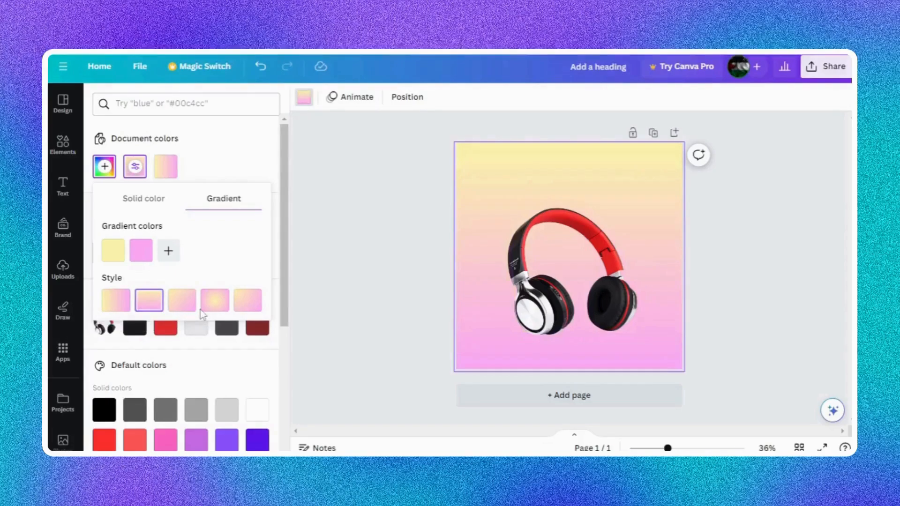
click(244, 305)
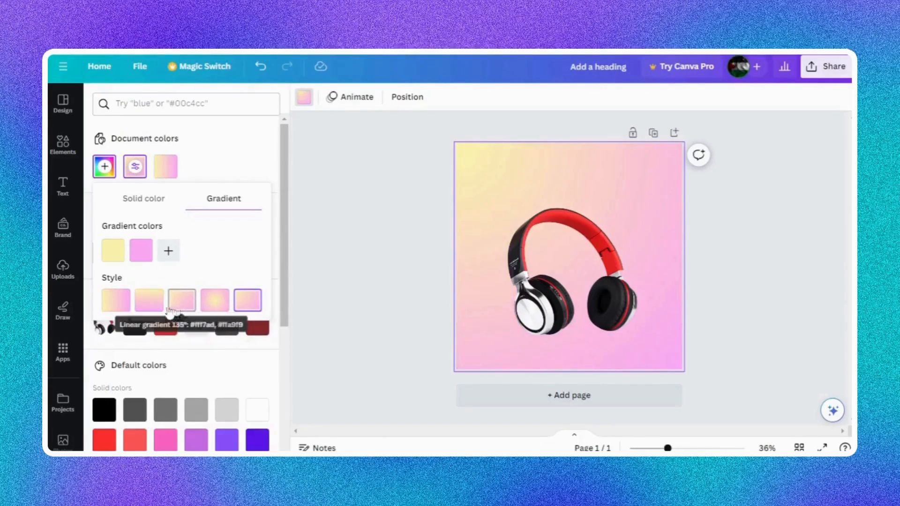
click(161, 311)
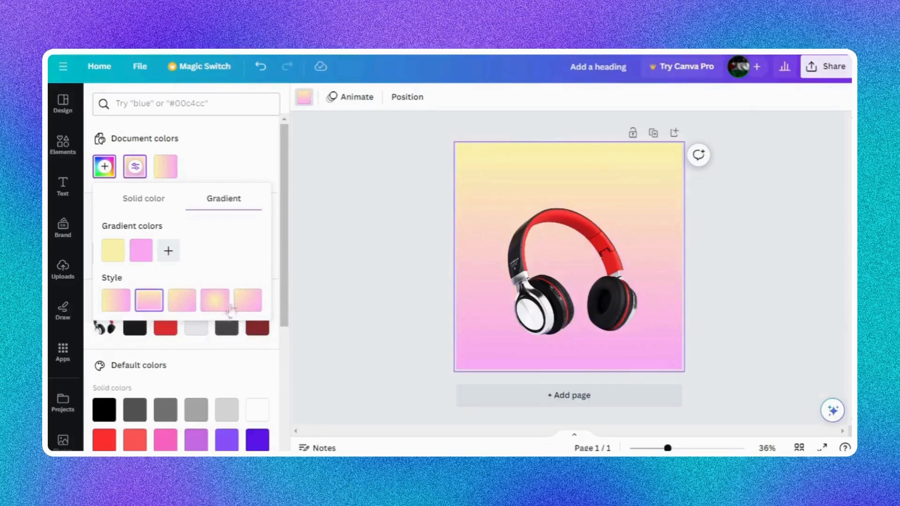
click(240, 307)
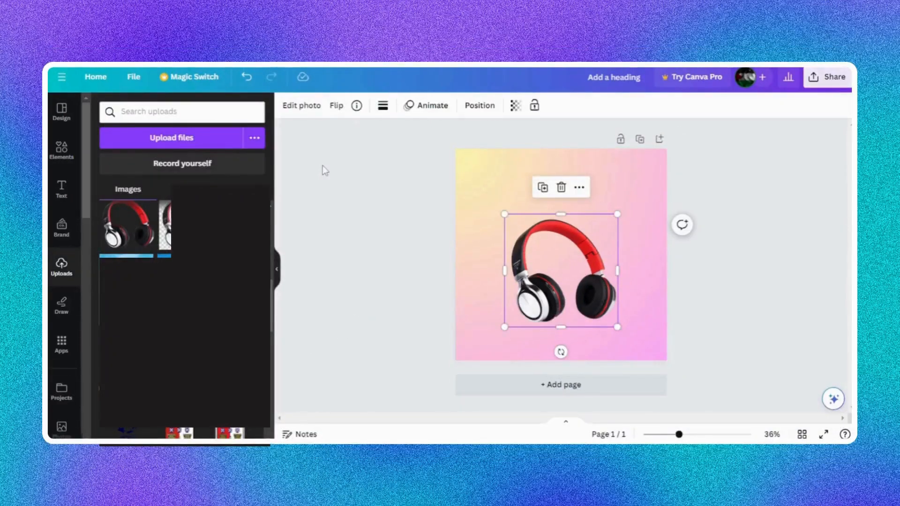
Step: Add a heading above the headphones with the text "TRY OUR NEW MODEL!"
click(61, 188)
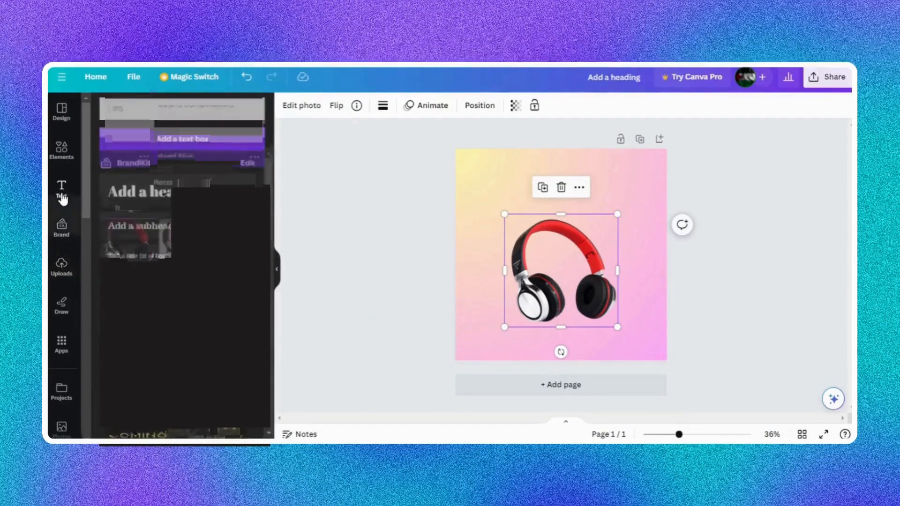
click(144, 194)
drag(572, 362, 562, 213)
text(TRY OUR NEW MODEL!)
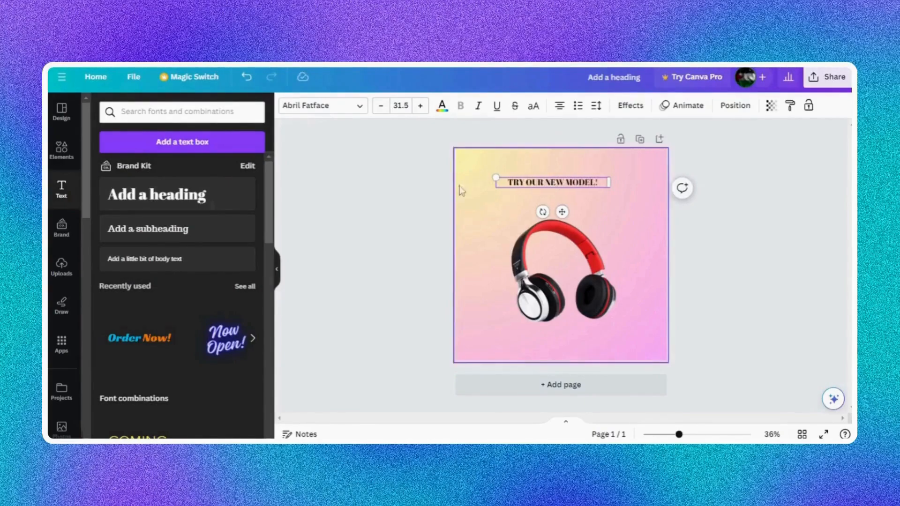
Step: Set the heading's font to League Spartan
click(323, 105)
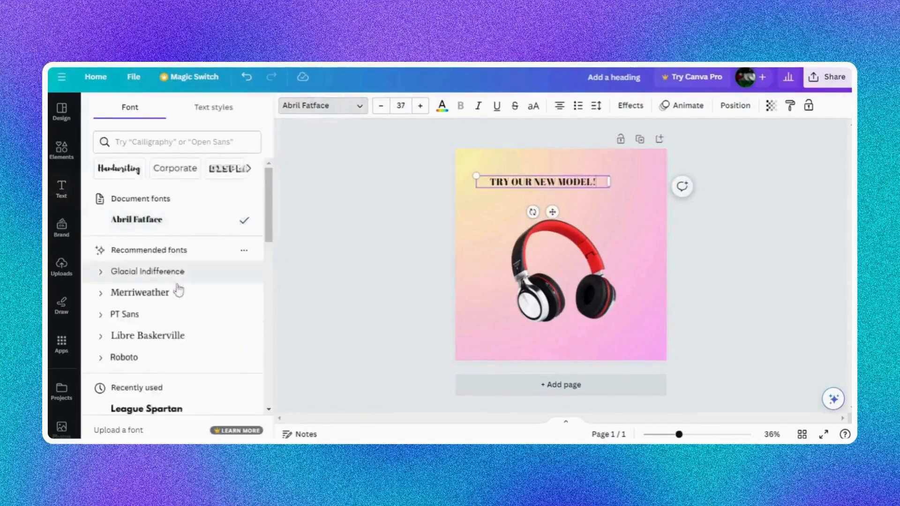
scroll(177, 287, down, 2)
click(140, 348)
key(Escape)
Step: Change the heading's text color to white
click(443, 111)
scroll(188, 281, down, 3)
click(243, 305)
click(300, 260)
click(590, 182)
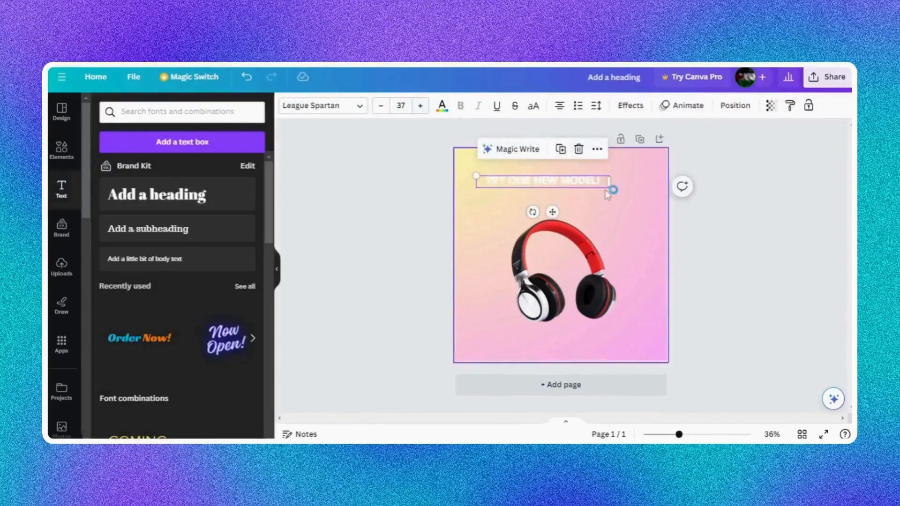
Step: Enlarge the heading to font size 67.4, place it above the headphones and color it with the photo's black
drag(476, 176, 368, 209)
drag(472, 179, 529, 194)
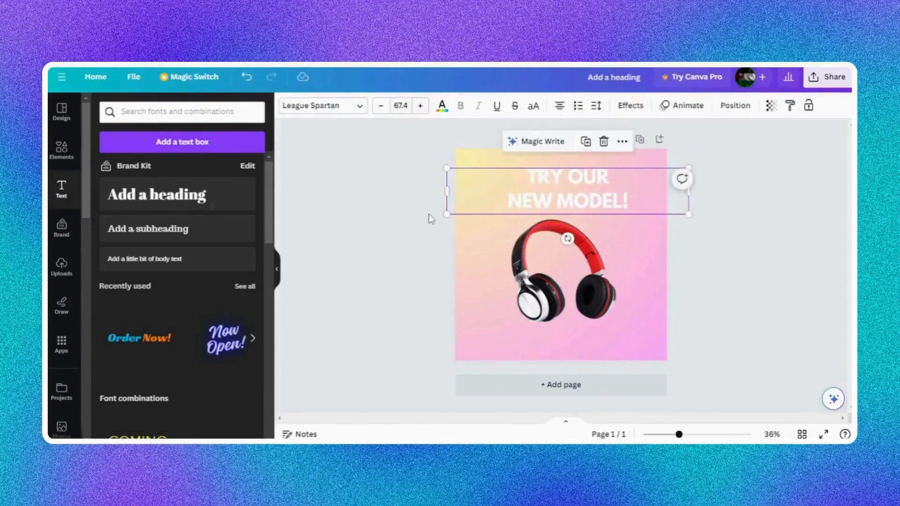
click(442, 106)
click(120, 323)
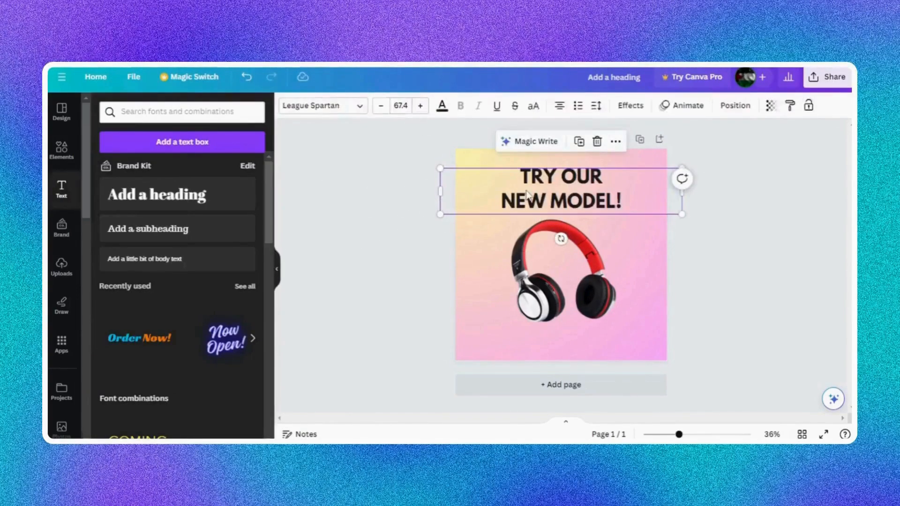
Step: Browse the font list for the heading
click(345, 113)
scroll(211, 227, down, 5)
scroll(211, 227, down, 10)
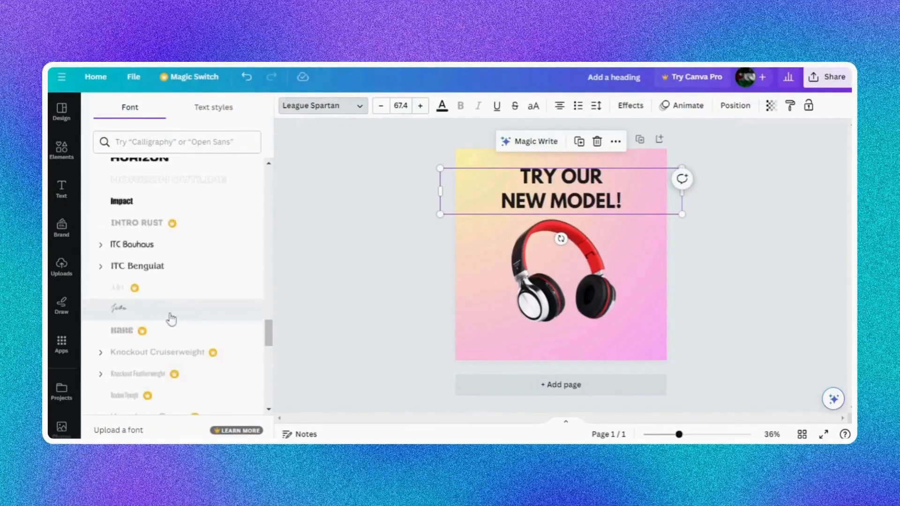
scroll(178, 238, down, 15)
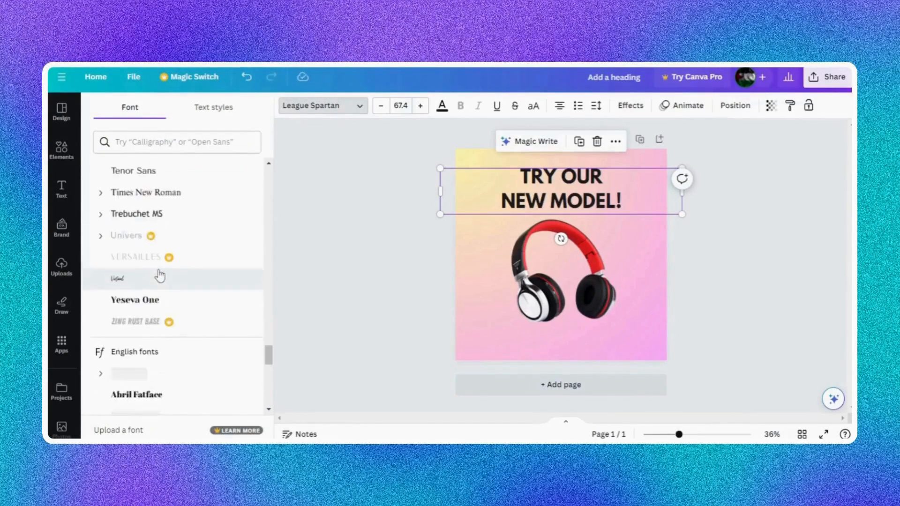
Step: Try font size 100 on the heading, step it down by three and scale the text box to size 67.5, centered above the headphones
click(402, 107)
text(100)
key(Return)
click(382, 107)
click(382, 108)
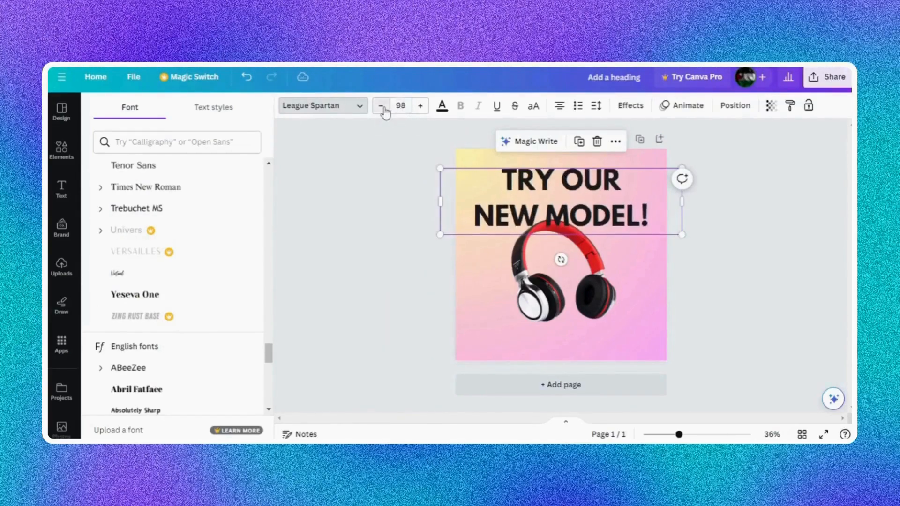
click(382, 108)
drag(440, 168, 492, 230)
drag(593, 204, 561, 188)
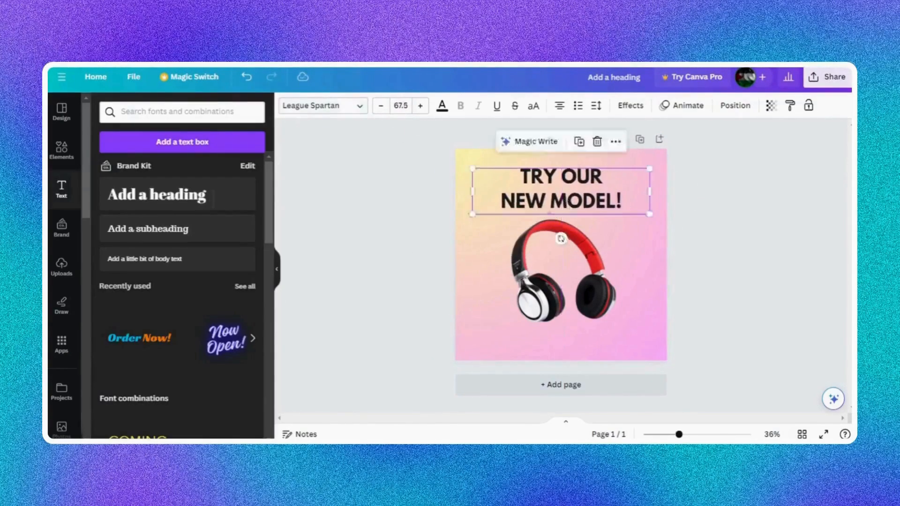
Step: Try a dark red sampled from the headphones' band as the heading color and undo it
click(441, 106)
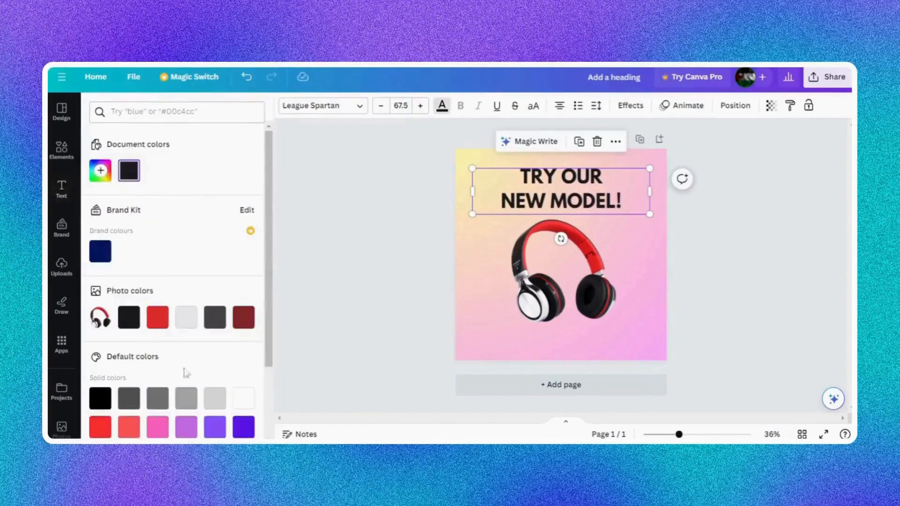
click(100, 170)
click(237, 280)
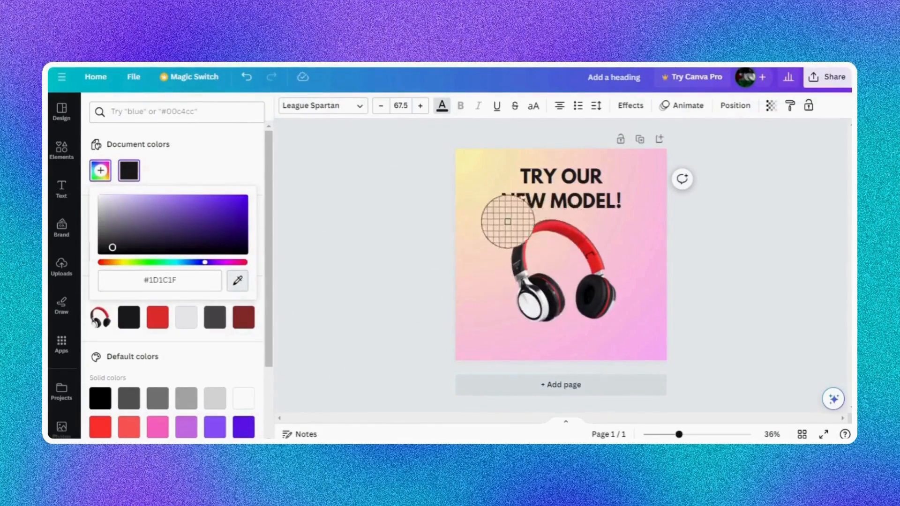
click(564, 237)
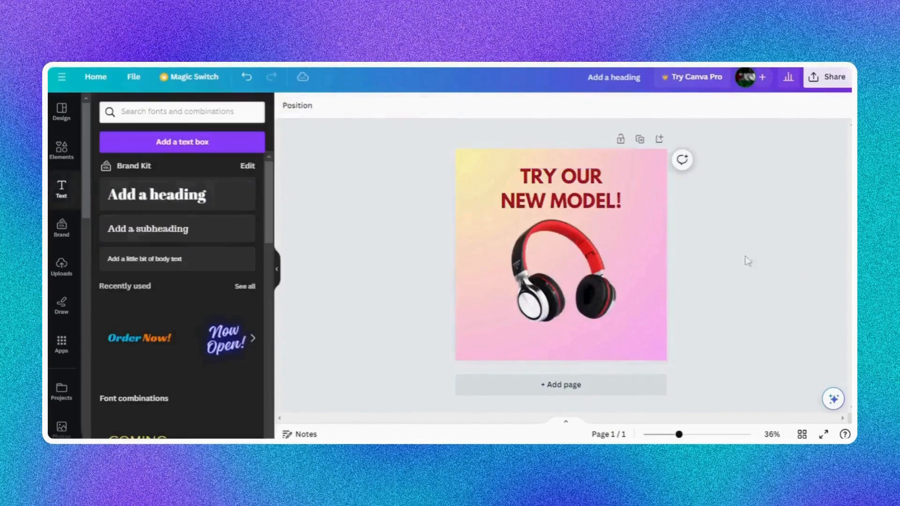
click(248, 79)
Step: Try the Accordion Black font on the heading
click(322, 106)
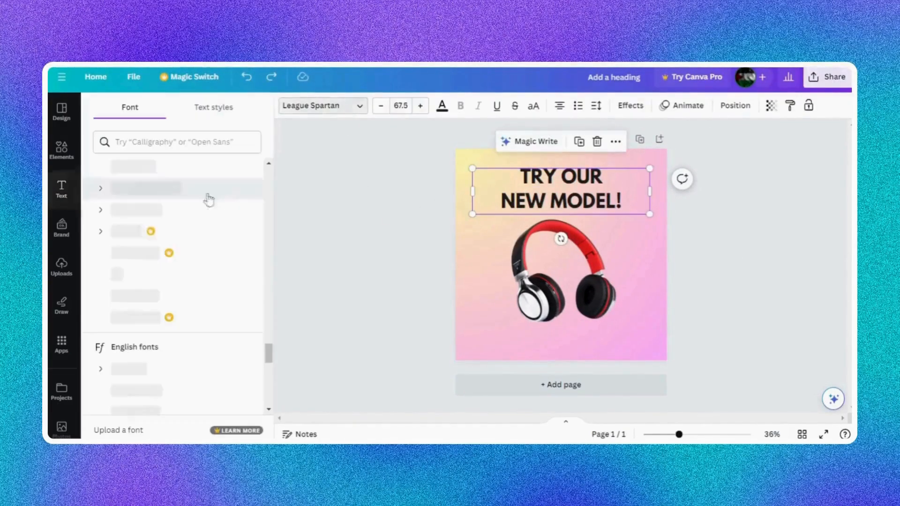
click(171, 348)
scroll(171, 347, down, 3)
click(192, 279)
scroll(155, 241, up, 10)
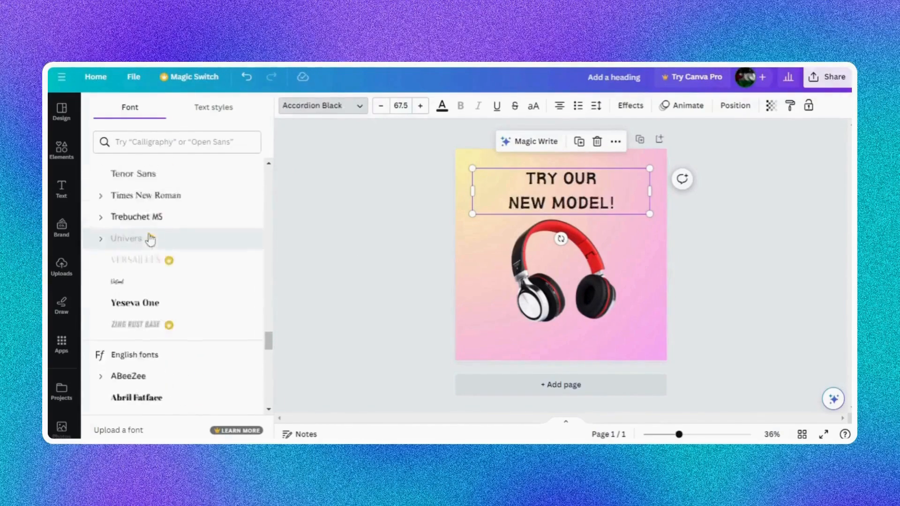
Step: Set the heading's font to Roboto and make it bold
click(181, 293)
click(323, 105)
key(ctrl+b)
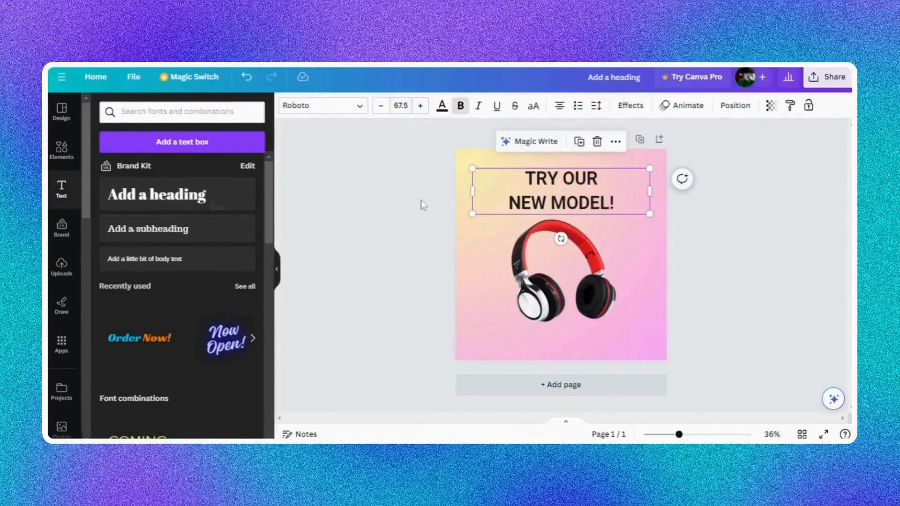
Step: Try italic and underline on the heading, turning each one off again
click(478, 105)
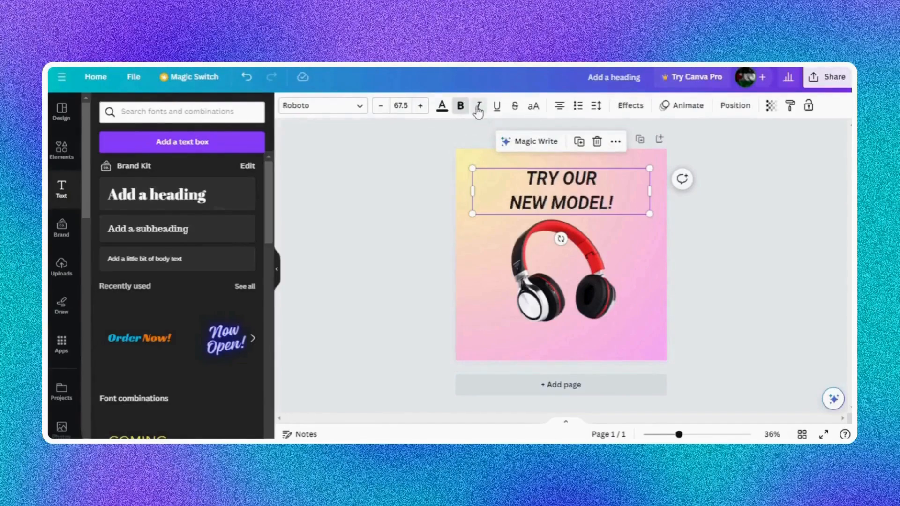
click(477, 105)
click(496, 106)
click(494, 111)
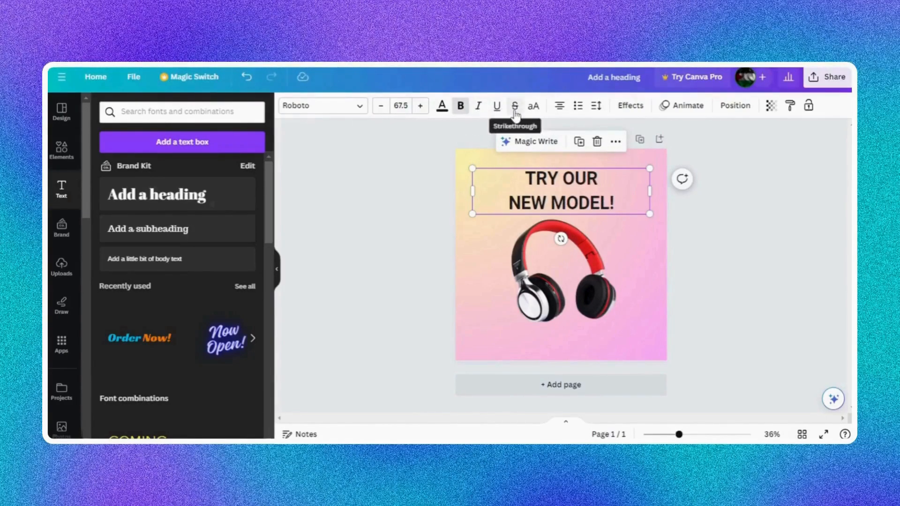
Step: Retype the heading's first line as "try our" and apply uppercase to the whole heading
triple_click(543, 188)
text(try our)
click(701, 227)
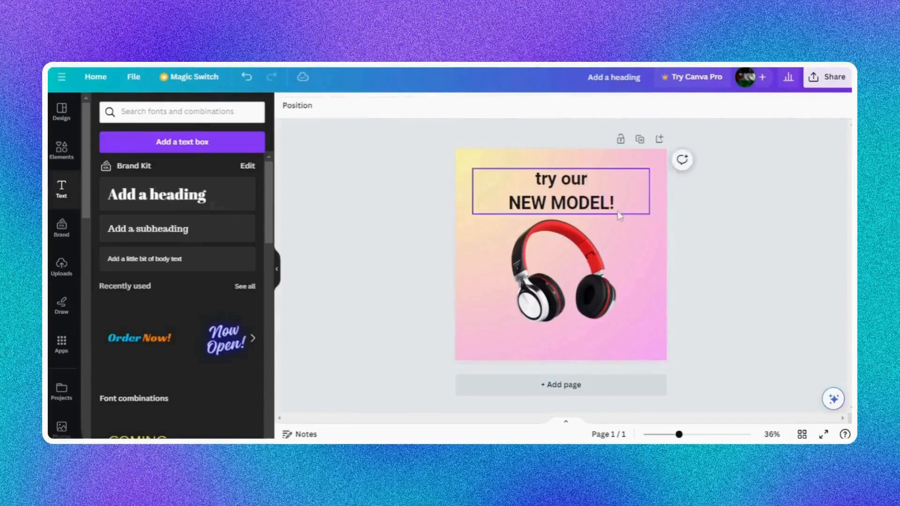
click(606, 201)
click(533, 105)
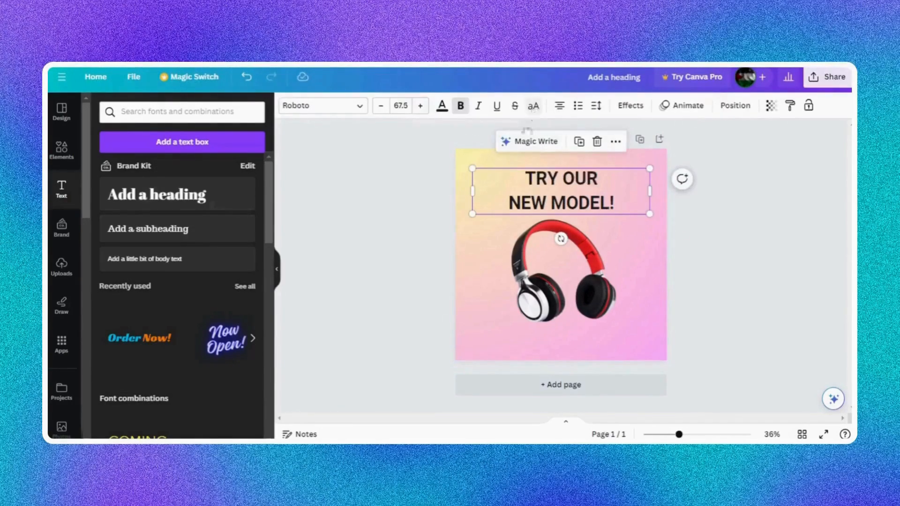
Step: Cycle the heading through the alignment options and list styles, returning to centered text without a list
click(559, 106)
click(559, 105)
click(559, 105)
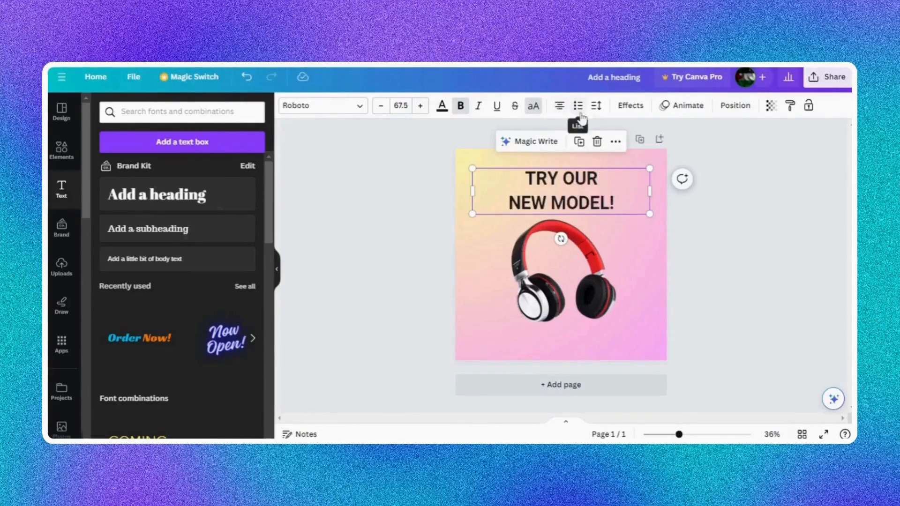
click(579, 107)
click(579, 107)
click(579, 107)
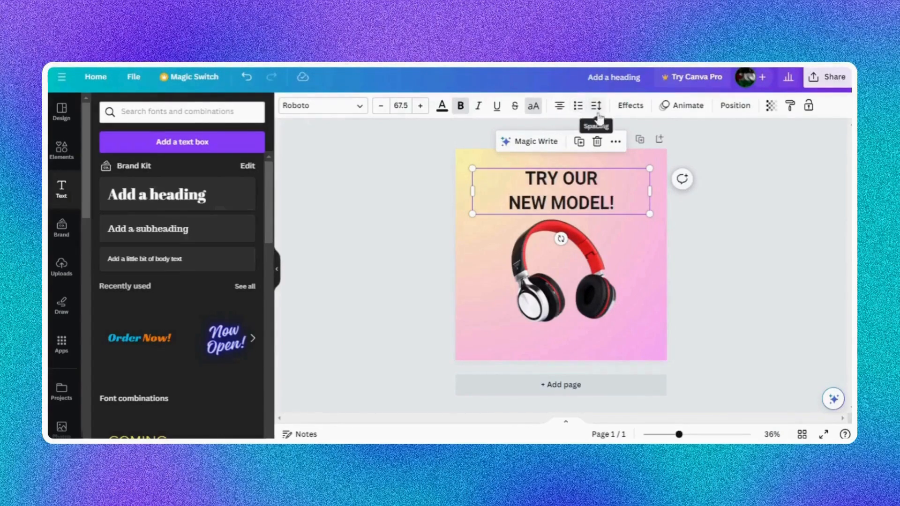
Step: Set the heading's line spacing to 1.05 and enlarge the text box to font size 70.6
click(596, 105)
mouse_move(621, 149)
mouse_down()
mouse_move(651, 153)
mouse_move(643, 150)
mouse_move(624, 180)
mouse_move(649, 190)
mouse_move(629, 208)
mouse_move(621, 149)
mouse_up()
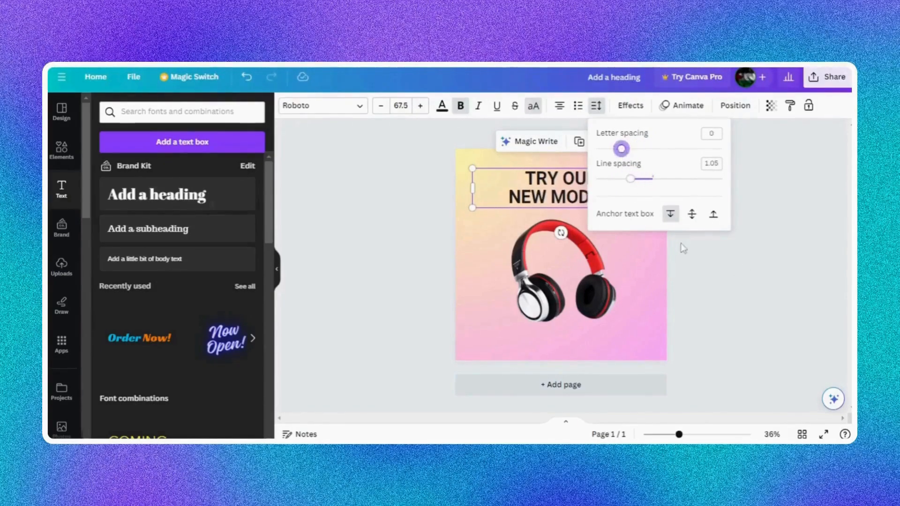
click(682, 248)
drag(650, 208, 658, 210)
Step: View the text effects and animation options for the heading
click(631, 105)
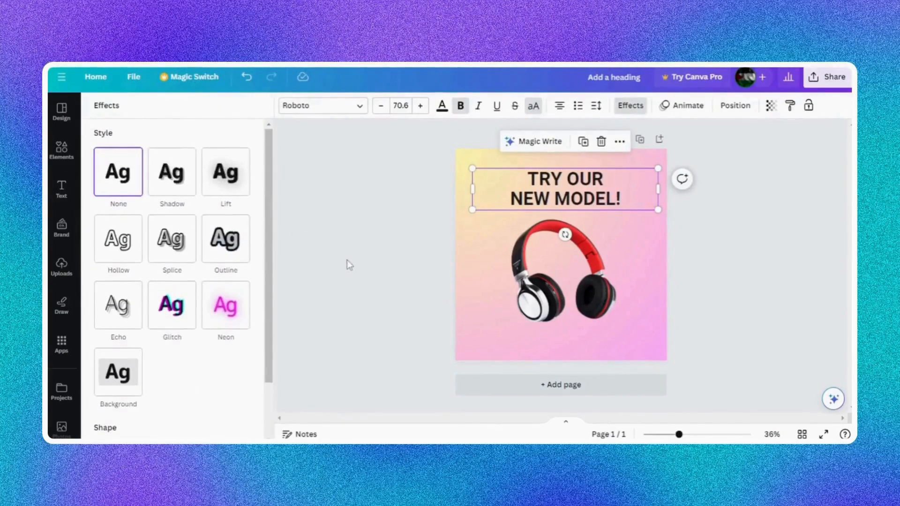
click(684, 106)
click(682, 106)
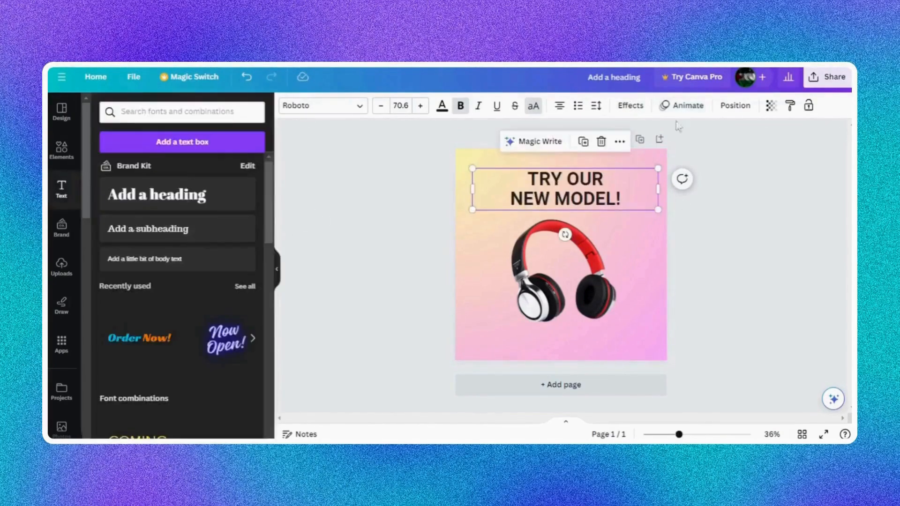
Step: Try aligning the heading to the page's center, middle, top and bottom, and undo the alignment changes
click(735, 105)
click(249, 227)
click(117, 224)
click(246, 77)
click(112, 203)
click(118, 246)
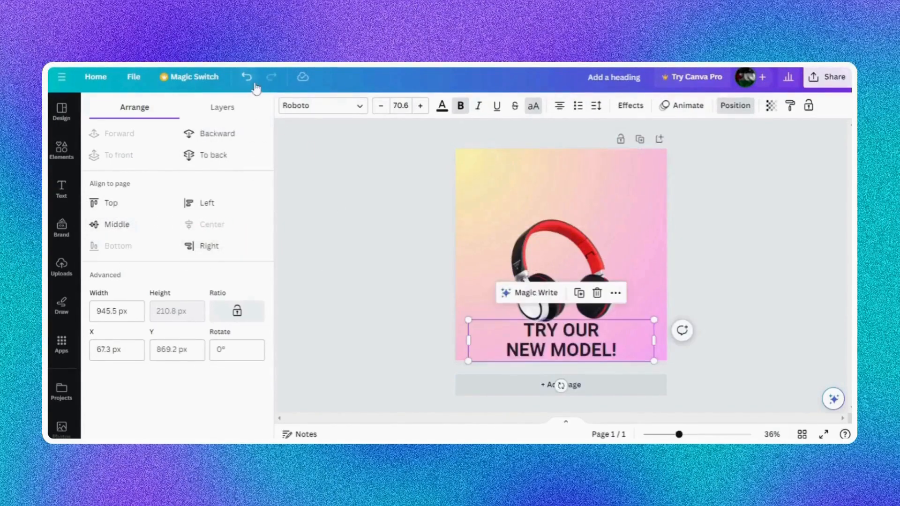
click(247, 78)
Step: Try adjusting the heading's transparency
click(771, 106)
mouse_move(772, 149)
mouse_down()
mouse_move(669, 149)
mouse_move(773, 149)
mouse_up()
click(773, 195)
Step: Set the heading's font back to League Spartan and enlarge it to font size 77.9
click(567, 182)
click(441, 105)
click(482, 207)
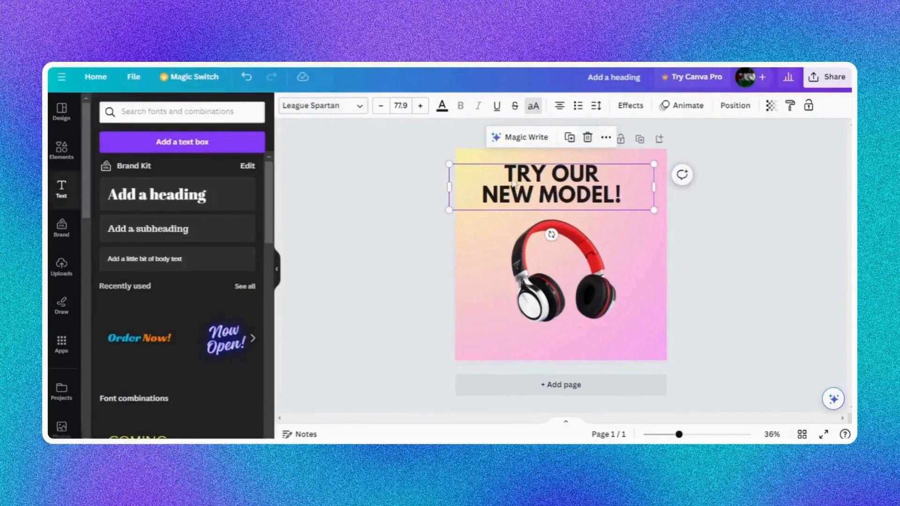
Step: View the heading's letter spacing, line spacing and anchor options
click(596, 105)
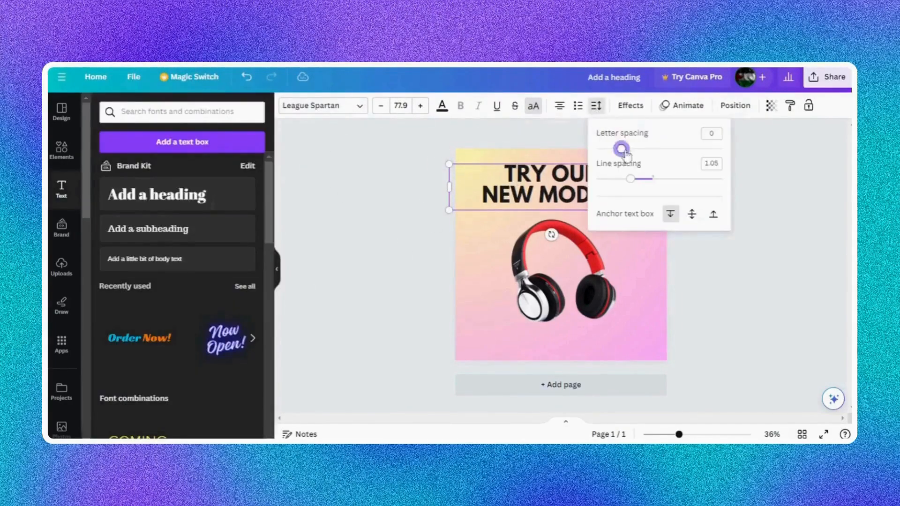
drag(620, 147, 629, 183)
click(605, 199)
Step: Center the heading horizontally on the page, just above the headphones
click(604, 199)
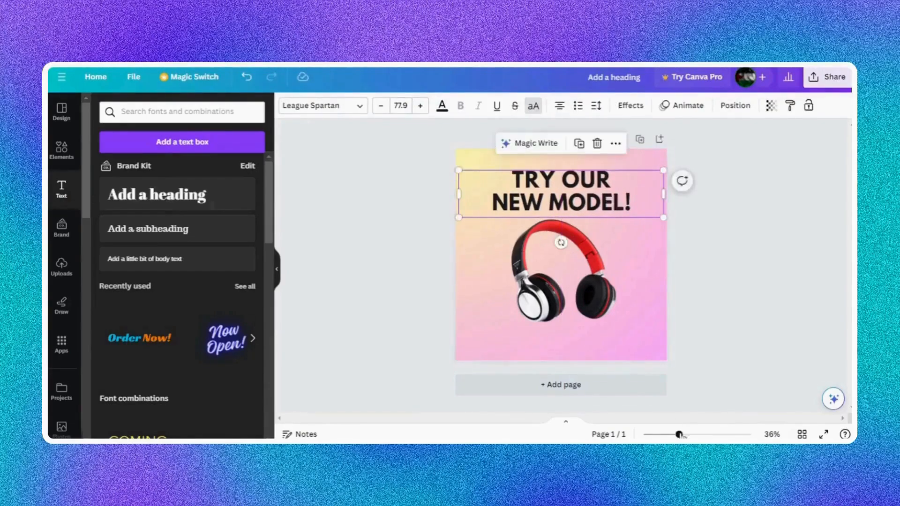
scroll(610, 207, up, 3)
drag(618, 215, 619, 208)
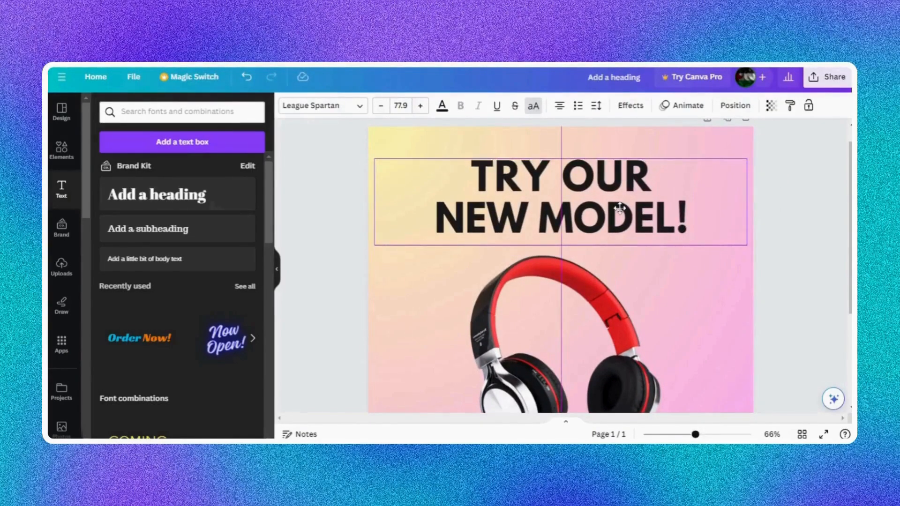
click(792, 234)
scroll(581, 281, down, 2)
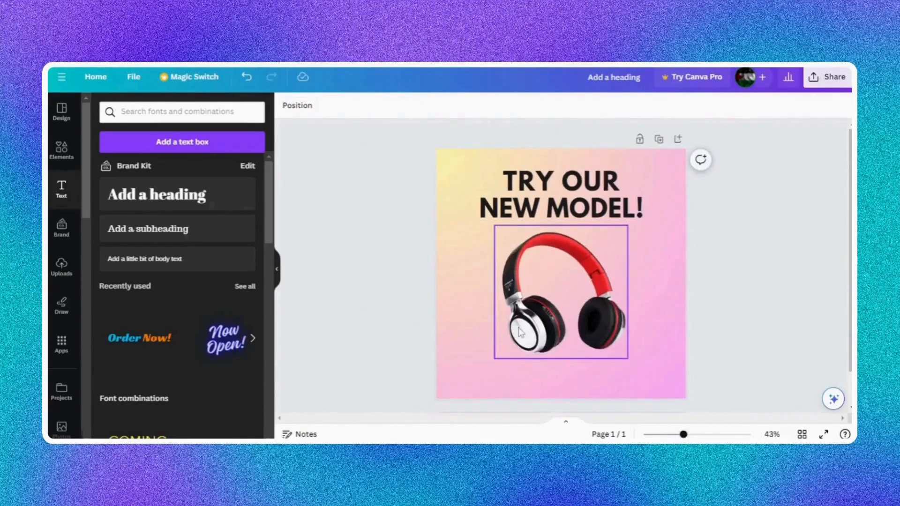
Step: Search the elements for SHADOW and add a free soft oval shadow from the graphics results
click(450, 308)
click(61, 150)
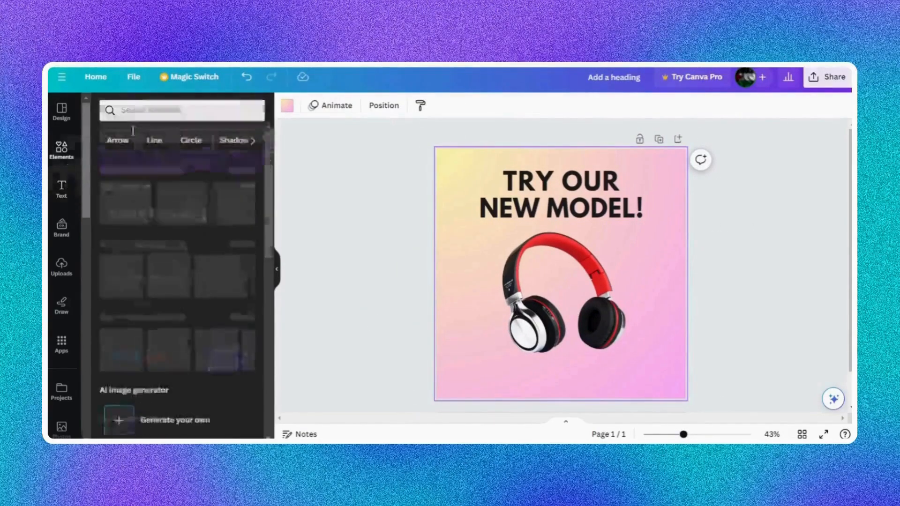
click(178, 111)
text(SHADOW)
key(Return)
click(139, 137)
click(180, 326)
Step: Place the shadow beneath the headphones and narrow it from both sides to match their width
drag(561, 274, 561, 367)
drag(462, 341, 531, 360)
drag(609, 381, 541, 361)
Step: Select the headphones together with their shadow and align them on their horizontal centers
click(527, 388)
click(488, 387)
drag(485, 386, 581, 300)
click(414, 105)
click(212, 225)
click(401, 281)
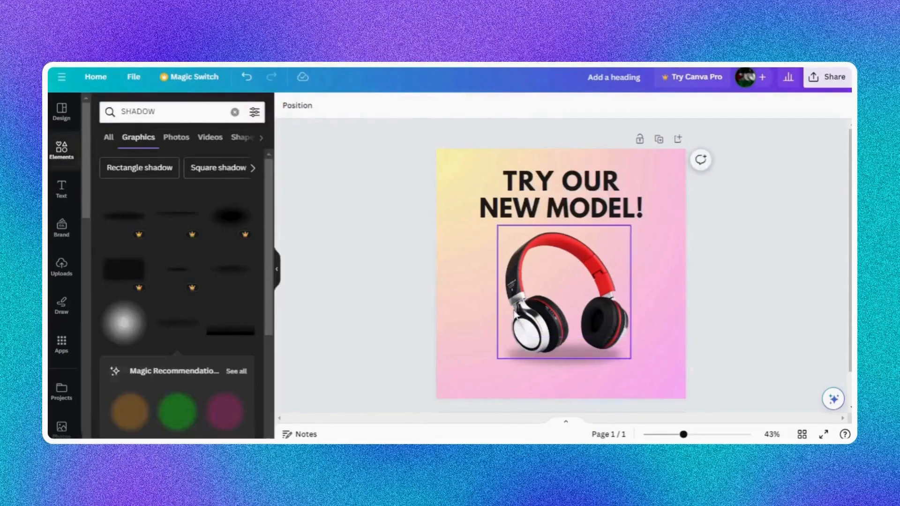
Step: Nudge the headphones over their shadow, then scale both down slightly and move them lower on the page
drag(520, 311, 514, 311)
drag(483, 384, 581, 309)
drag(492, 226, 506, 239)
drag(610, 331, 604, 327)
Step: Align the heading, headphones and shadow on a common horizontal center
click(533, 209)
click(384, 106)
click(212, 225)
click(401, 279)
Step: Center the heading, headphones and shadow on the page and adjust the heading's height above the headphones
drag(567, 198, 568, 210)
drag(478, 382, 570, 206)
drag(570, 196, 570, 202)
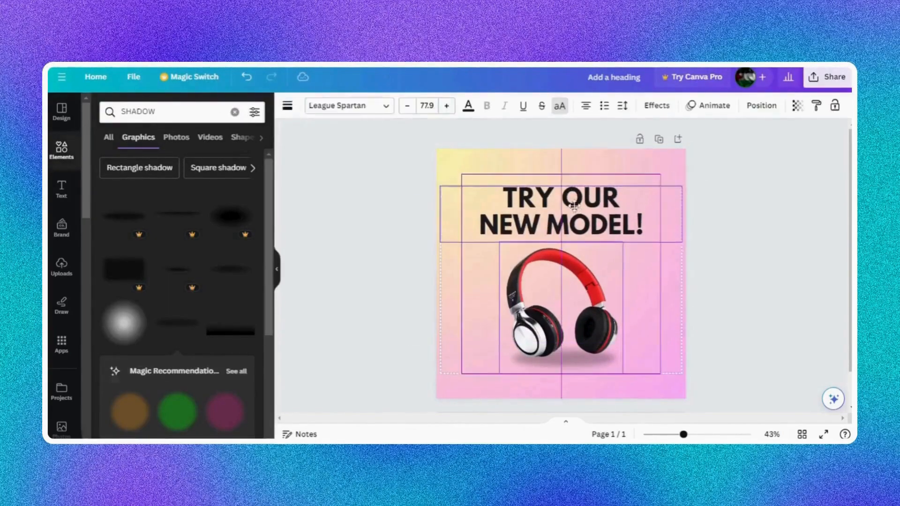
click(403, 244)
drag(506, 224, 506, 218)
click(373, 255)
Step: Search the graphics for "logo headphone", add a headphone logo, and shrink it to a small icon near the heading
double_click(133, 112)
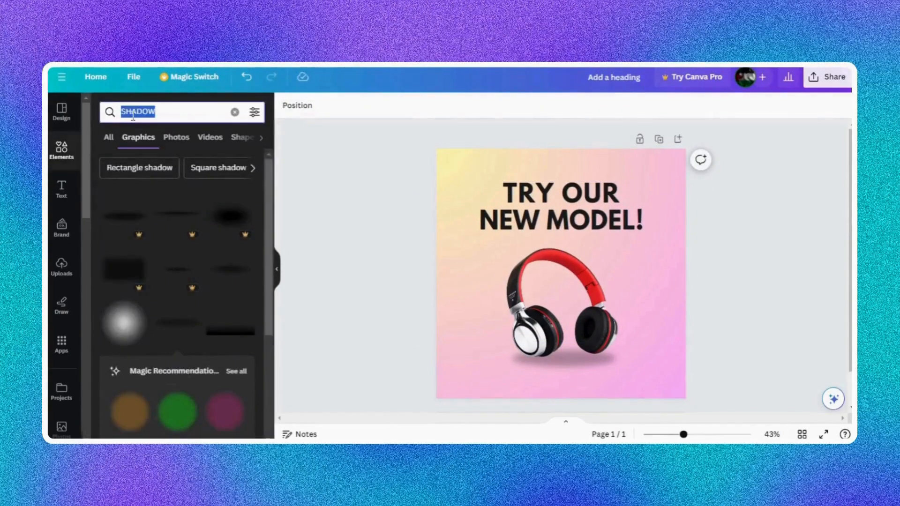
text(head)
click(150, 159)
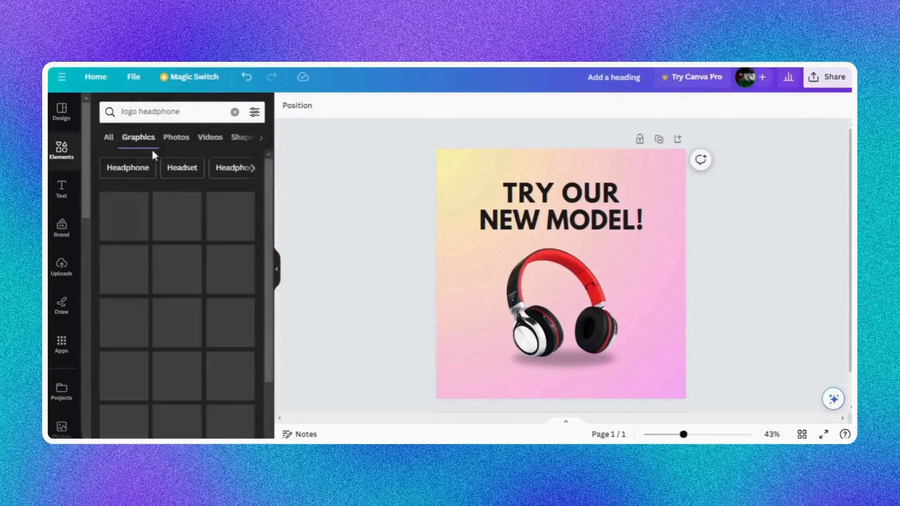
click(123, 292)
drag(589, 294, 554, 268)
drag(532, 249, 475, 169)
Step: Recolor every part of the headphone logo white and move it to the top center above the heading
click(461, 107)
scroll(225, 282, down, 5)
click(245, 309)
click(444, 106)
click(244, 309)
click(427, 107)
click(408, 108)
click(243, 309)
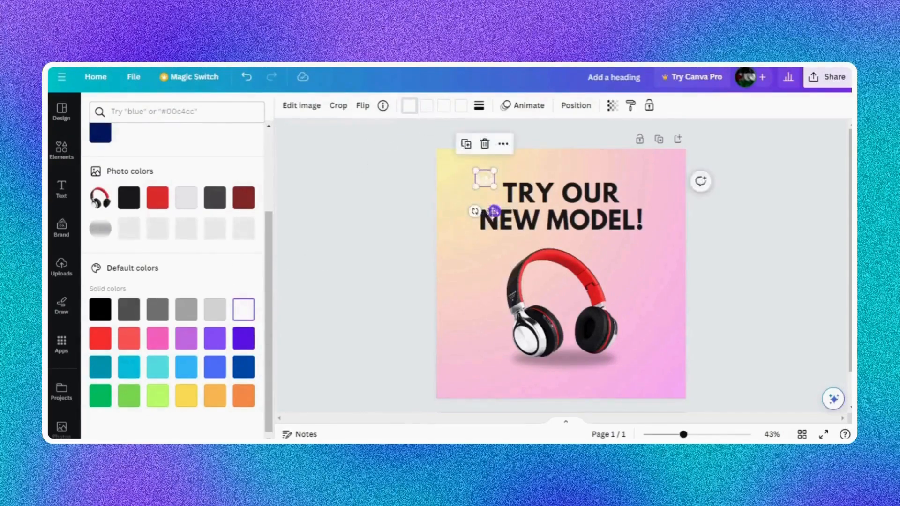
drag(494, 211, 571, 197)
click(821, 251)
Step: Shrink the heading to font size 71.2, keep it centered, and color its text white
click(511, 231)
drag(441, 182, 462, 186)
drag(574, 223, 564, 228)
click(441, 107)
click(158, 170)
click(343, 240)
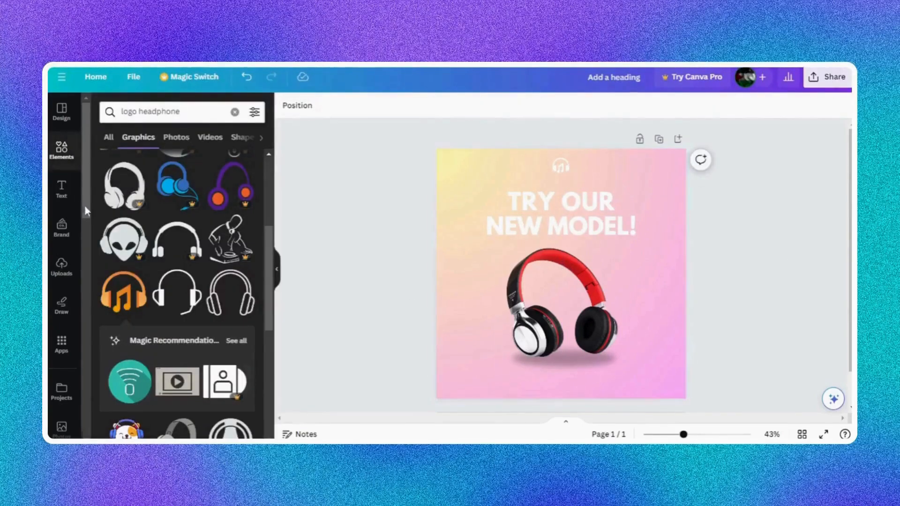
Step: Add a heading-style text box containing a contact phone number and change its font
click(61, 189)
click(157, 195)
text(010000000000)
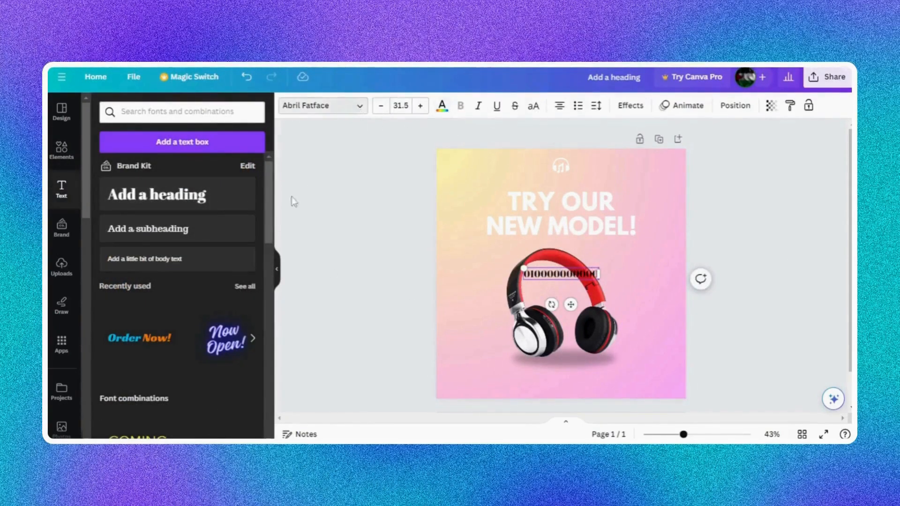
click(322, 106)
click(145, 285)
Step: Move the phone number text to the bottom of the page and set its font size to 15
drag(574, 275, 580, 408)
click(401, 105)
text(15)
key(Return)
Step: Center the phone number horizontally, and nudge the heading, headphones and logo slightly down to balance the layout
click(731, 110)
click(209, 240)
click(382, 273)
drag(409, 361, 568, 219)
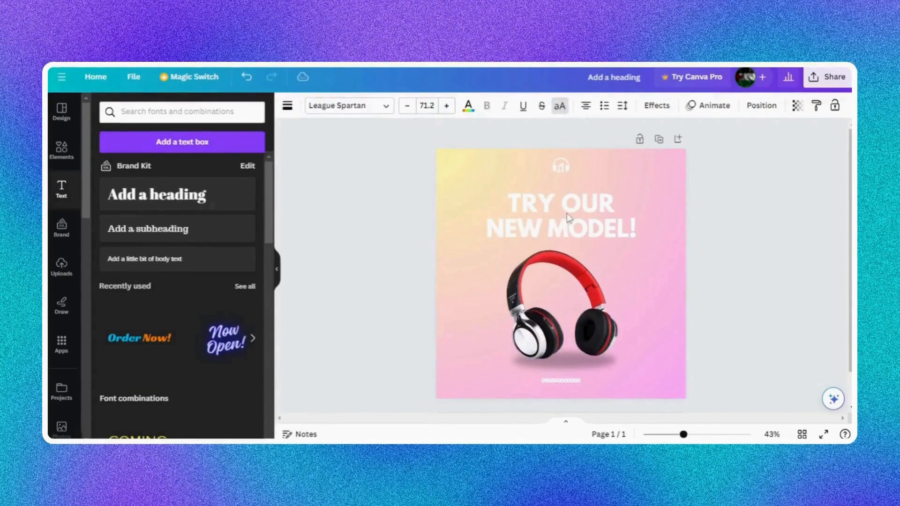
drag(561, 168, 561, 174)
click(782, 225)
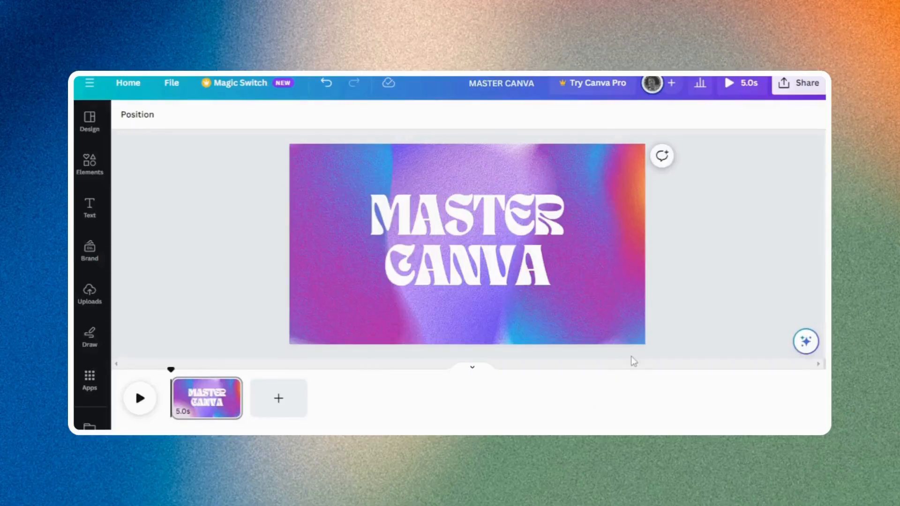
Step: Download the MASTER CANVA design as a PNG file
click(799, 83)
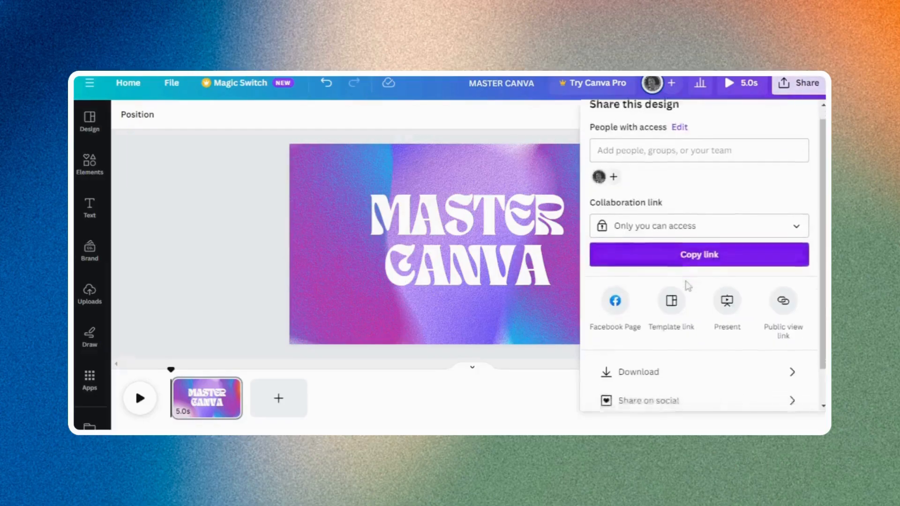
scroll(651, 338, down, 2)
click(651, 334)
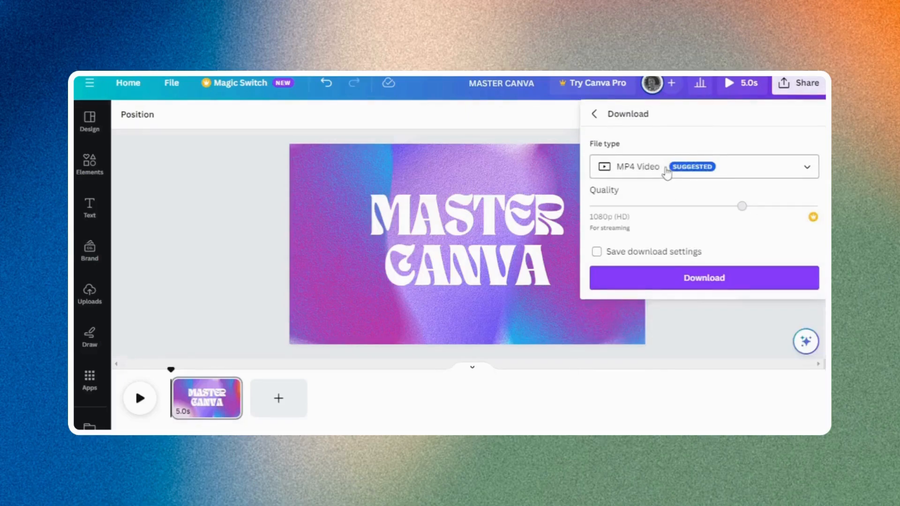
click(667, 173)
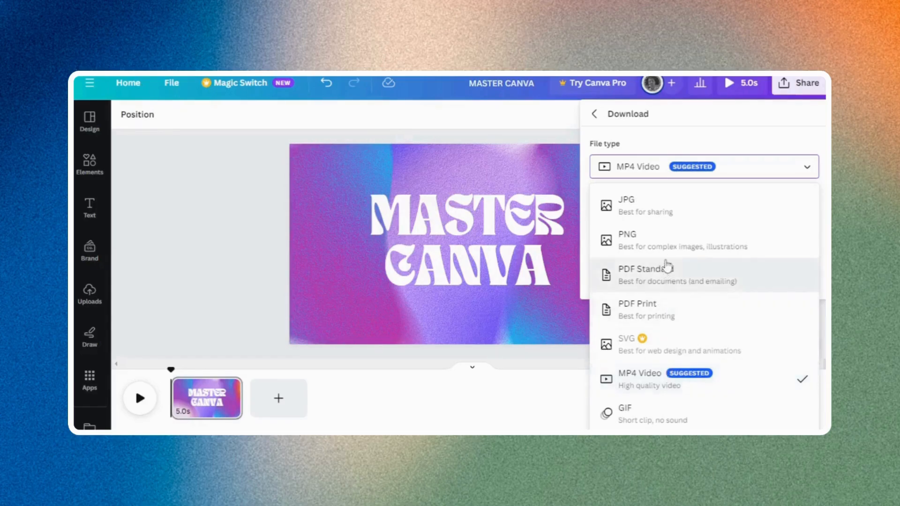
click(668, 253)
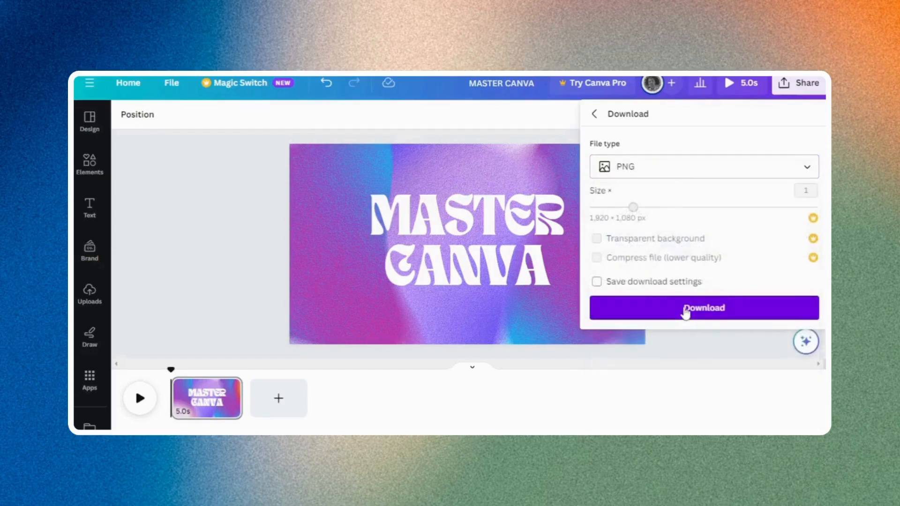
click(685, 312)
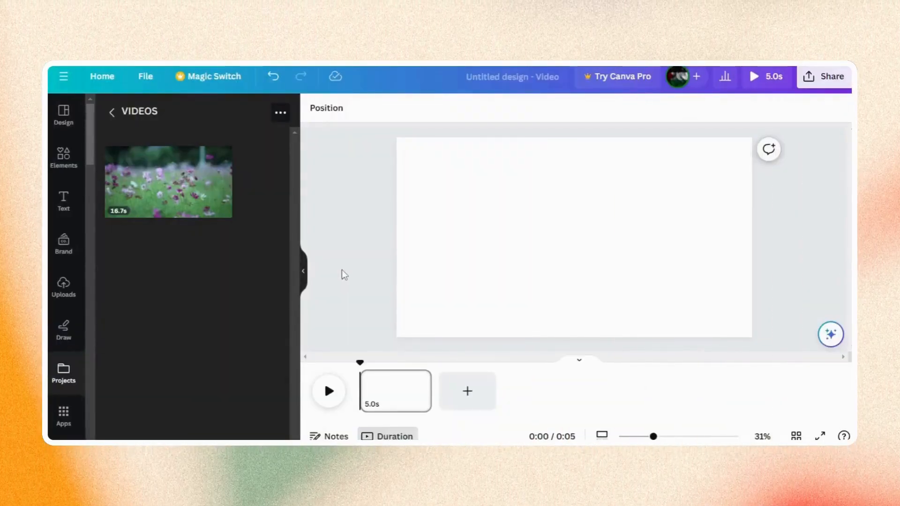
Step: Add the flower field video from the VIDEOS folder to the blank page and browse its filters
click(178, 215)
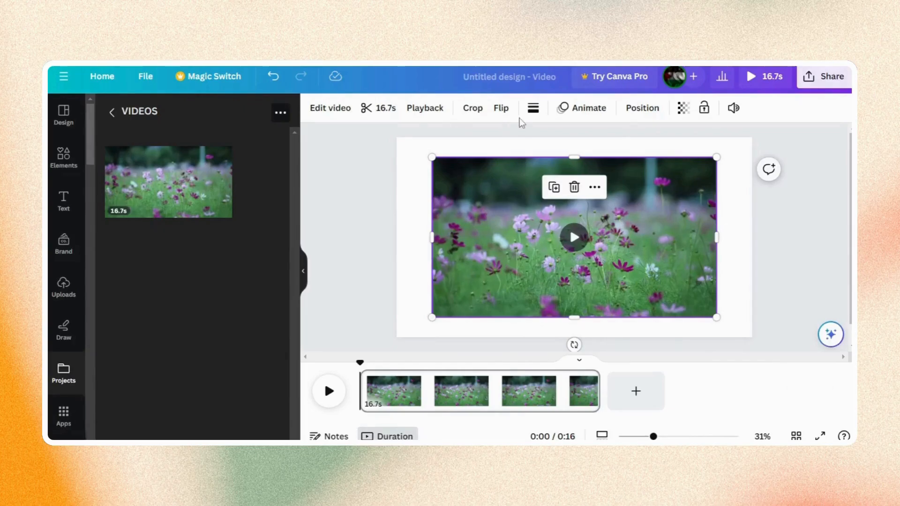
click(325, 115)
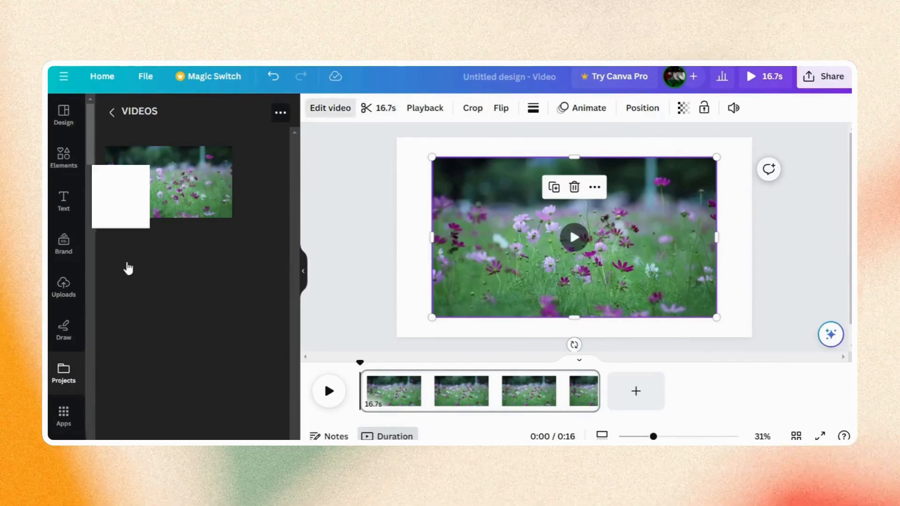
click(279, 287)
click(280, 285)
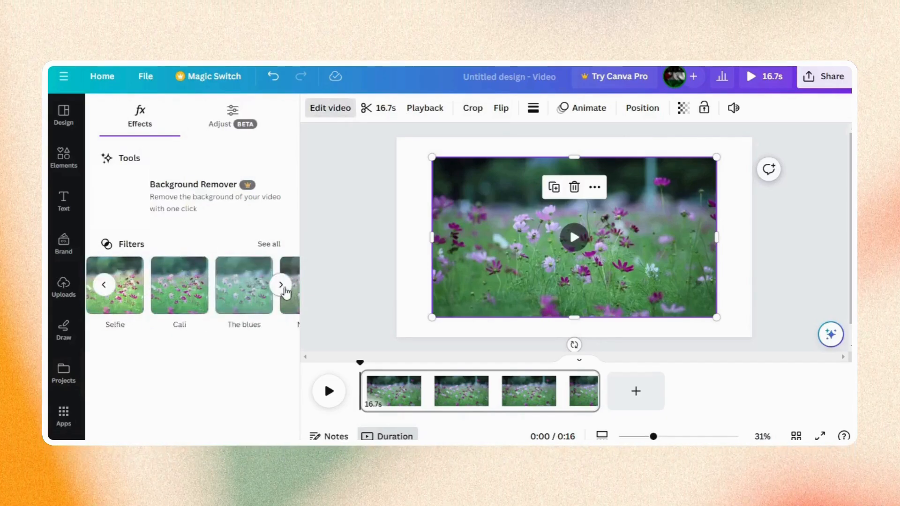
click(281, 285)
click(369, 112)
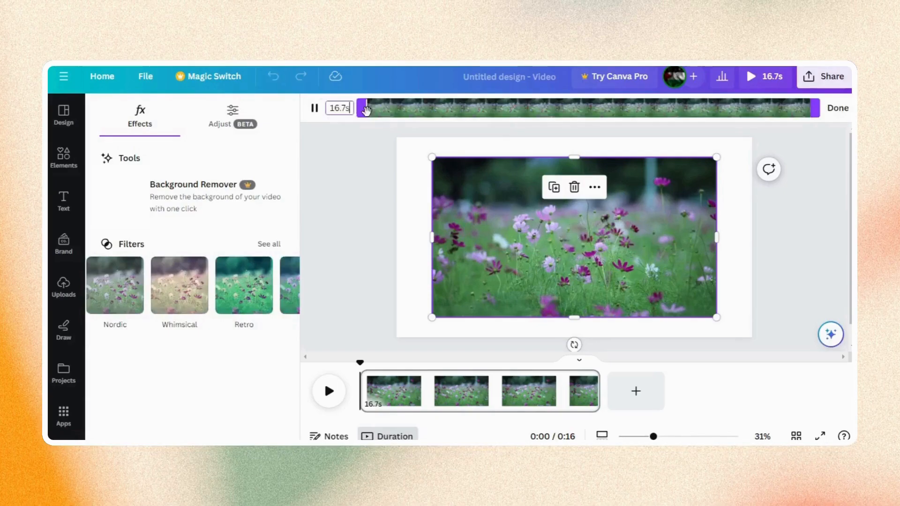
click(356, 168)
click(448, 219)
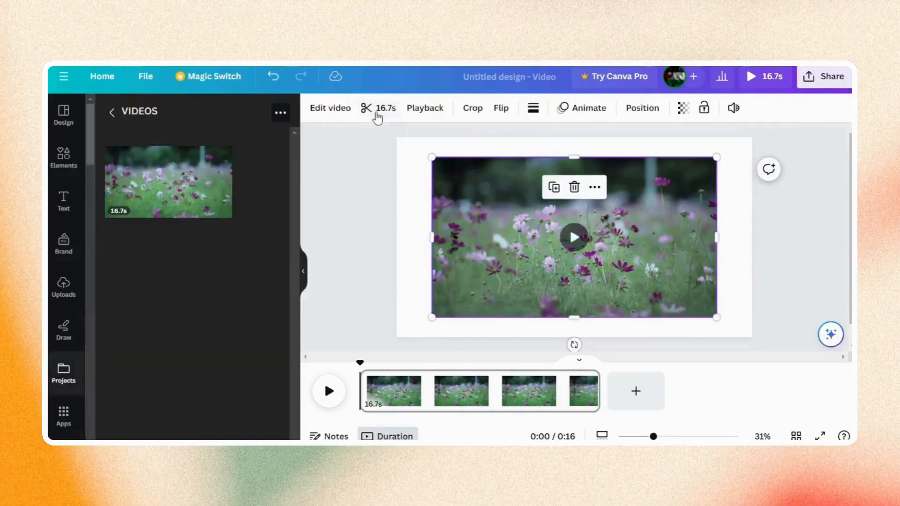
Step: Try trimming the flower video at both ends to a 4.3-second section, and undo the trim
click(371, 108)
drag(361, 111, 433, 108)
drag(814, 116, 559, 112)
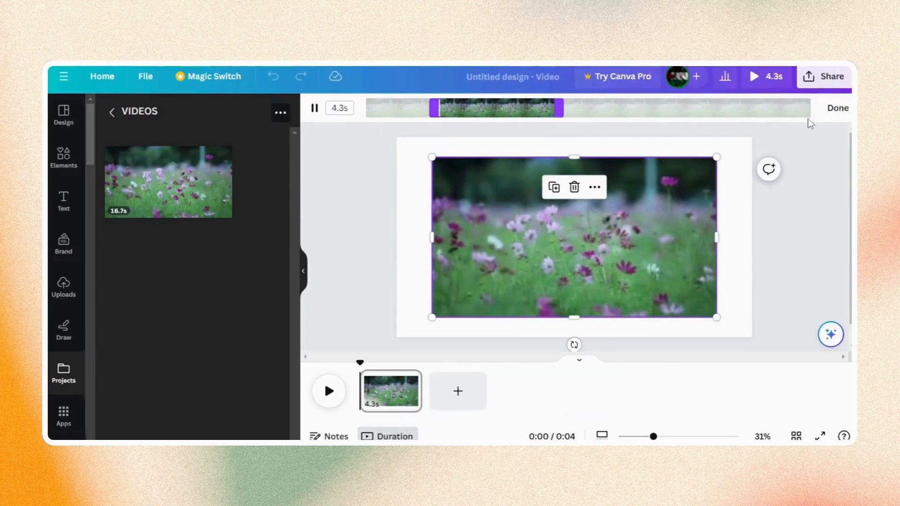
click(836, 108)
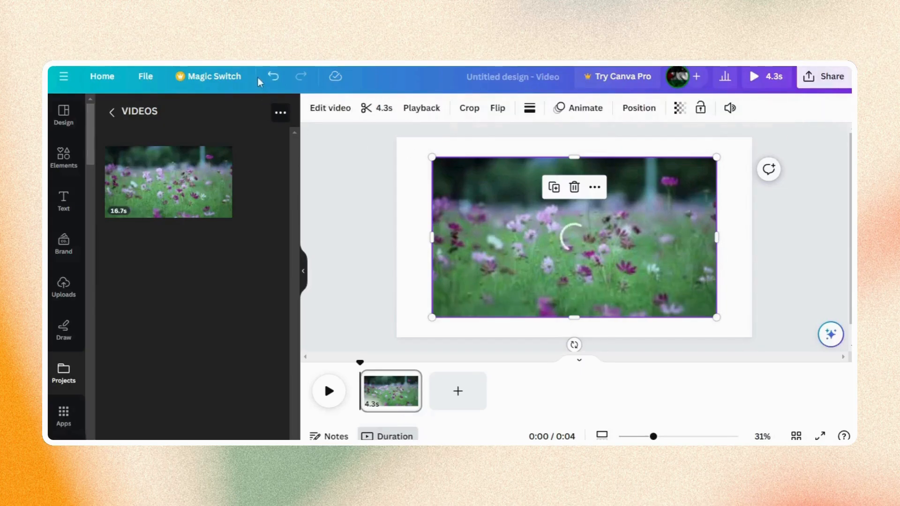
click(272, 77)
click(275, 79)
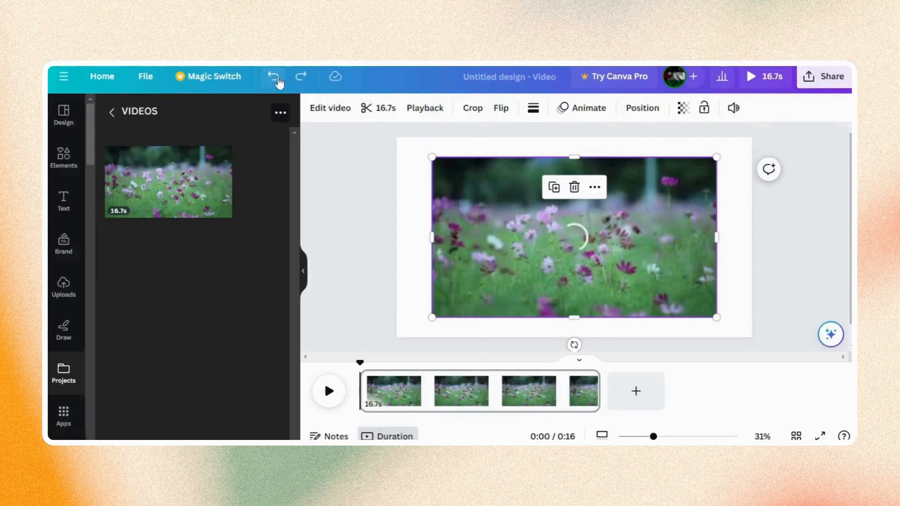
Step: Try cropping the flower video to a small area of its lower left, and widen the cropped frame
click(471, 109)
mouse_move(438, 167)
mouse_down()
mouse_move(510, 241)
mouse_move(602, 167)
mouse_move(643, 150)
mouse_move(429, 155)
mouse_up()
drag(716, 157, 470, 251)
click(262, 432)
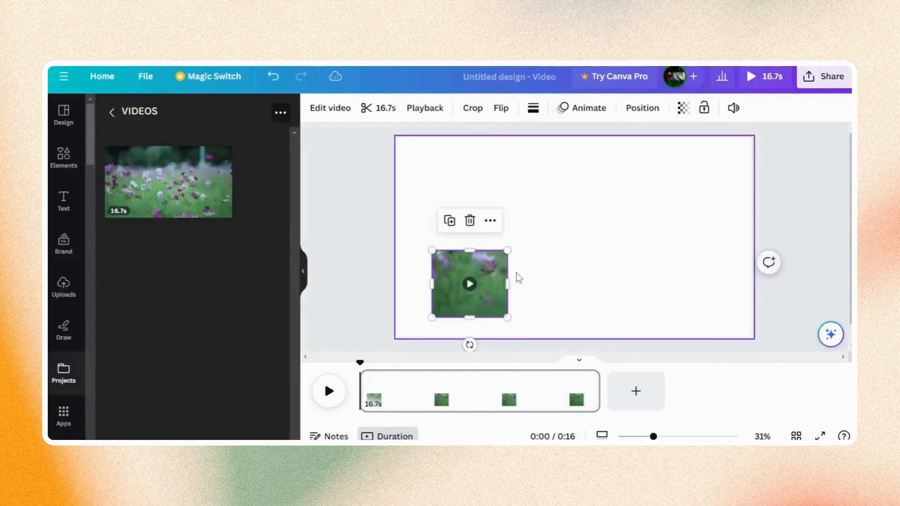
drag(507, 283, 653, 281)
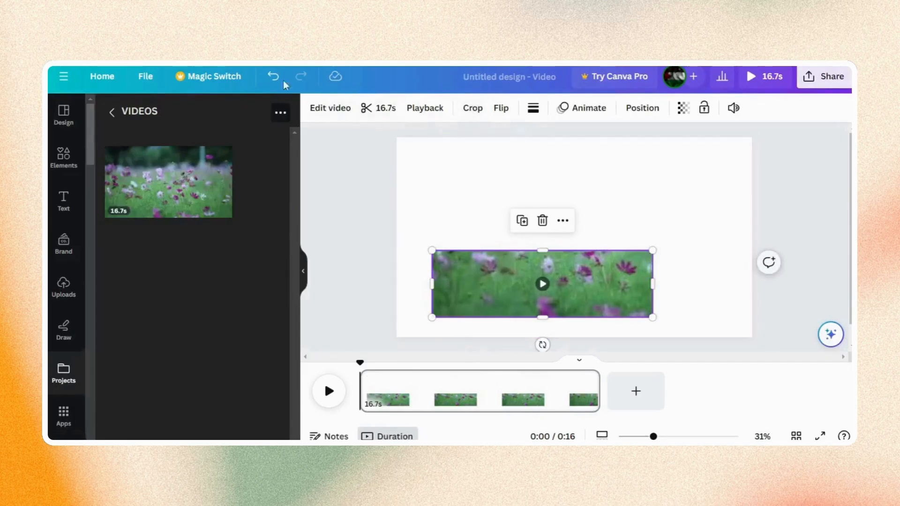
Step: Undo the flower video's crop and frame changes
click(271, 80)
click(271, 80)
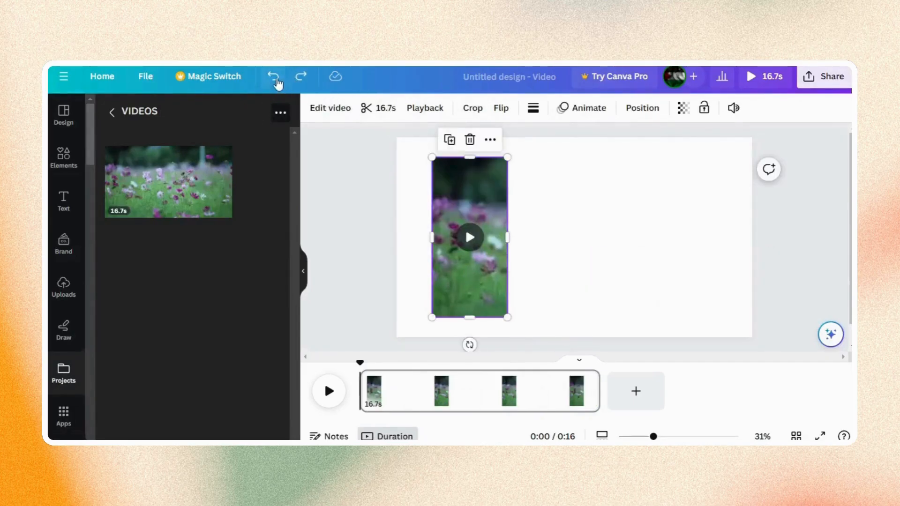
click(276, 83)
Step: Try flipping the flower video horizontally and vertically, and flip it back to its original orientation
click(502, 109)
click(516, 143)
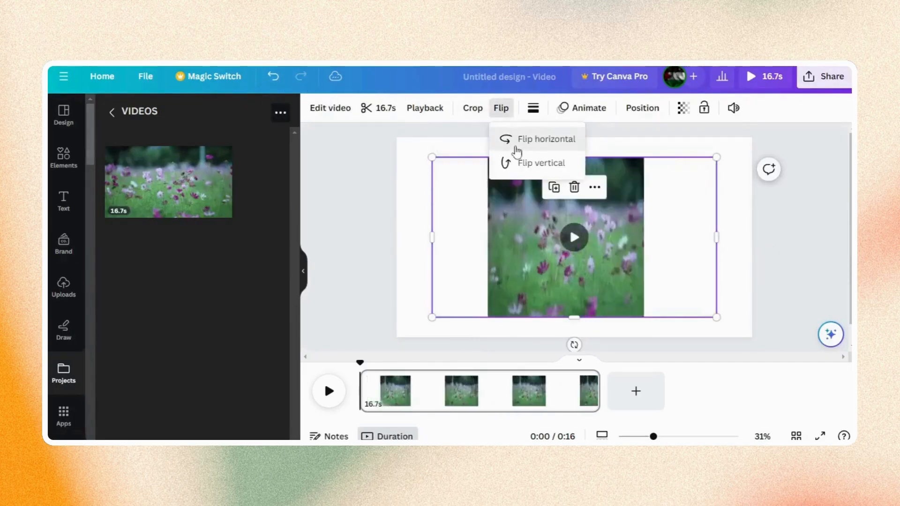
click(515, 150)
click(516, 161)
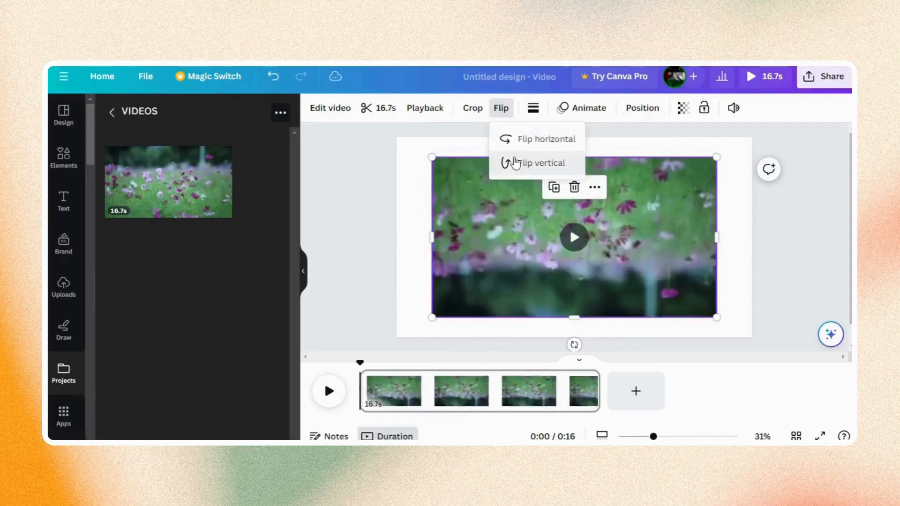
click(515, 162)
click(539, 123)
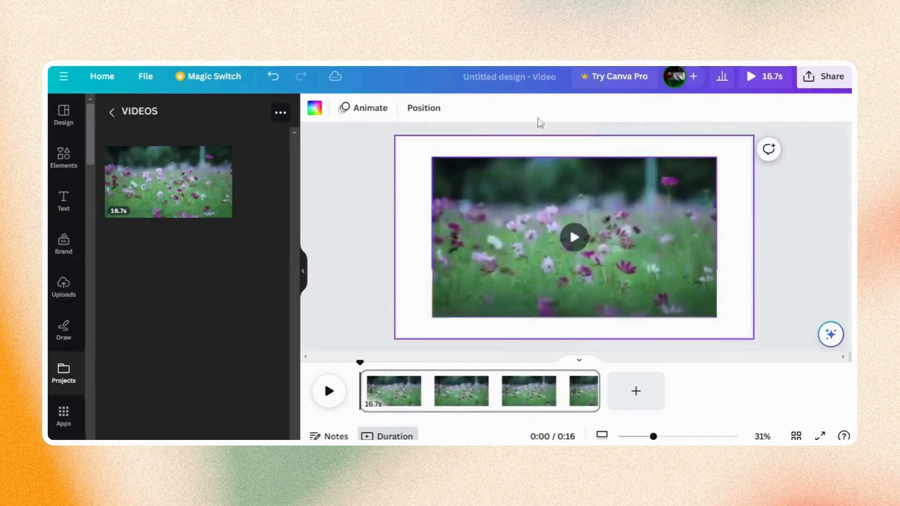
Step: Try a solid border with weight 12 and corner rounding 24 on the flower video
click(488, 202)
click(533, 107)
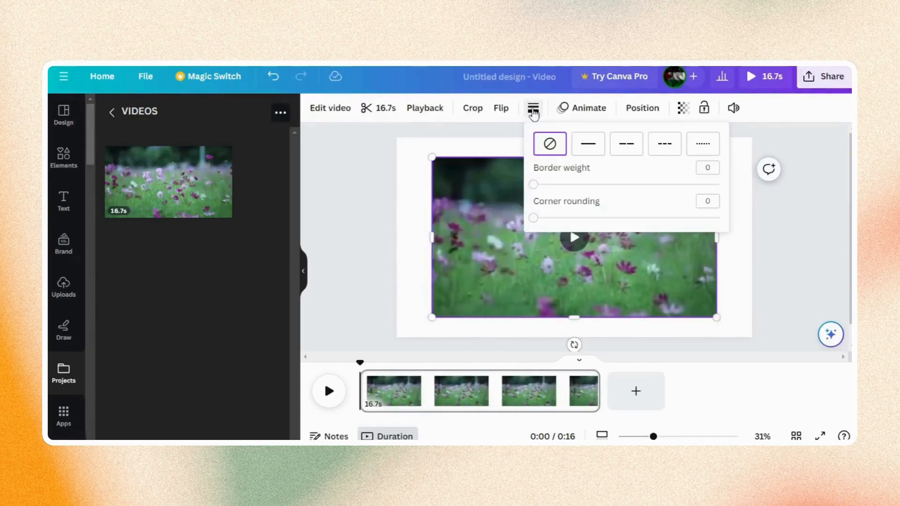
click(707, 168)
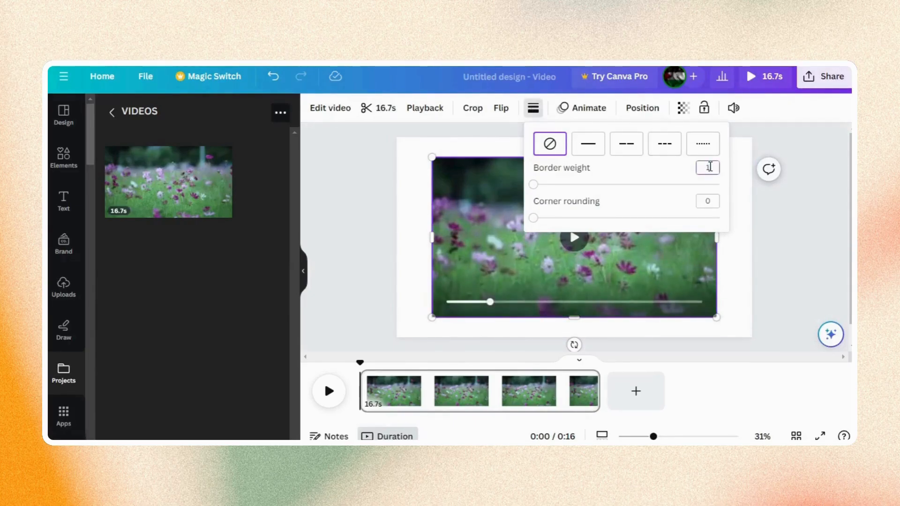
click(707, 201)
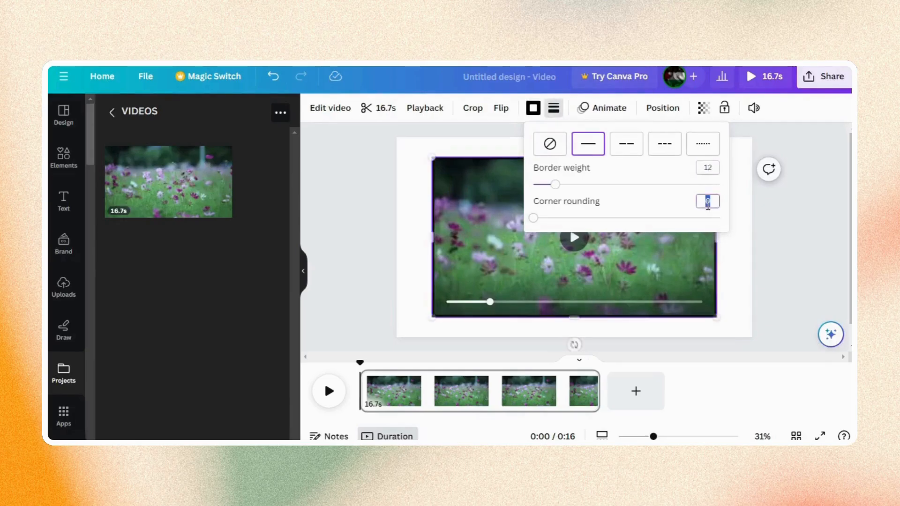
text(24)
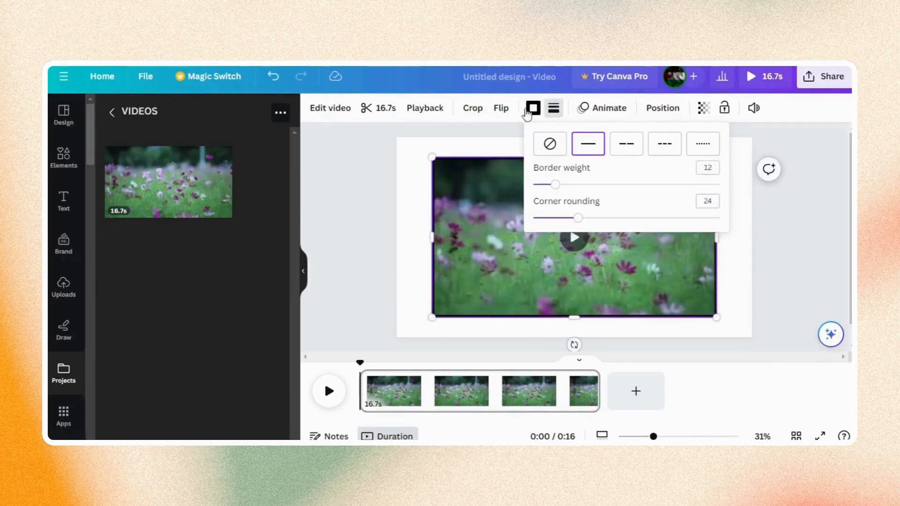
Step: Try the bright red #ff3131 colour on the flower video's border
click(533, 107)
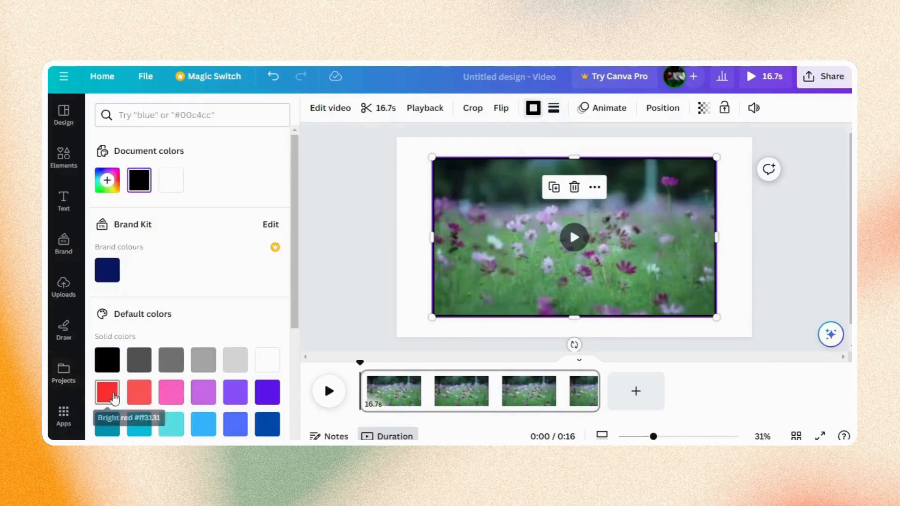
click(111, 395)
click(391, 229)
click(394, 236)
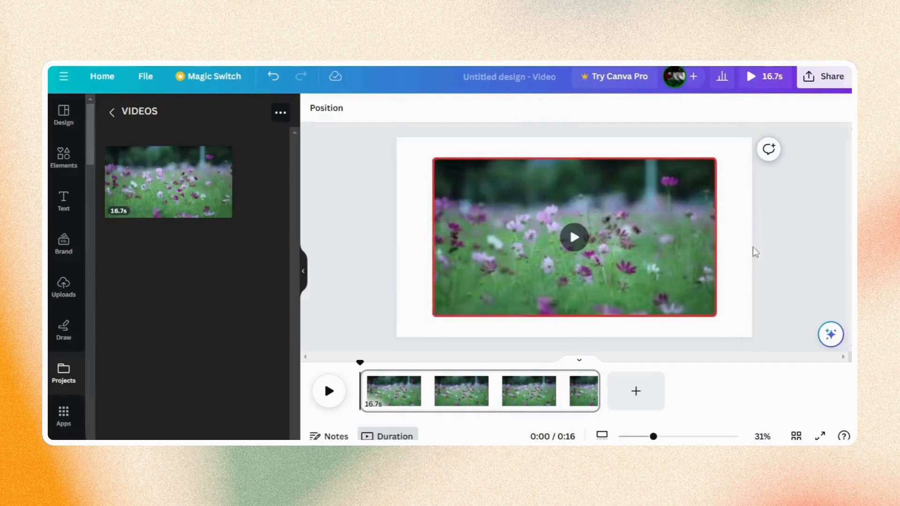
Step: Undo the flower video's border and corner rounding changes, and leave its border style at none
click(274, 77)
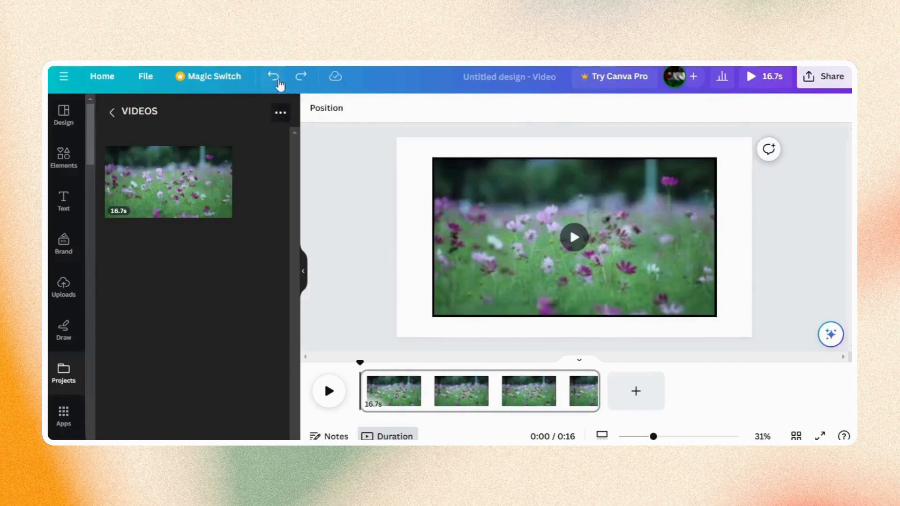
click(496, 188)
click(534, 109)
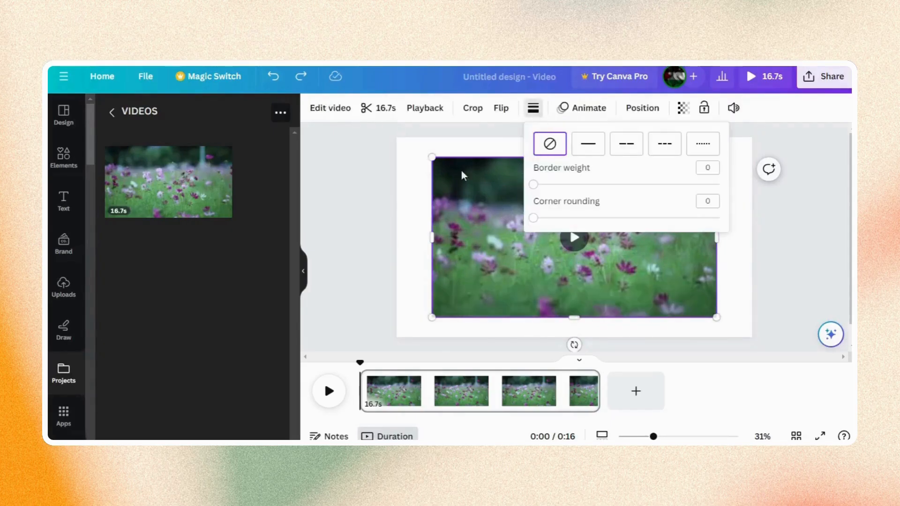
click(554, 140)
click(555, 159)
Step: Examine the photo animations, arrangement options and transparency setting available for the flower video
click(581, 108)
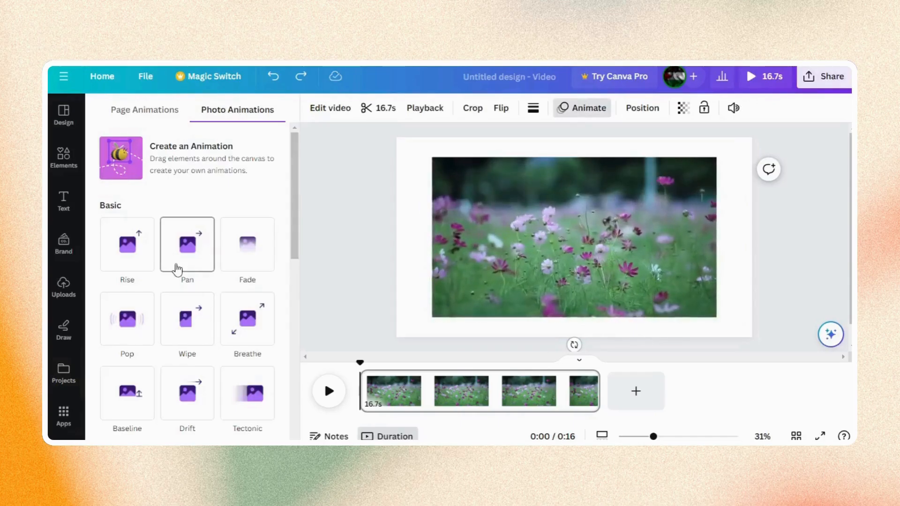
click(627, 118)
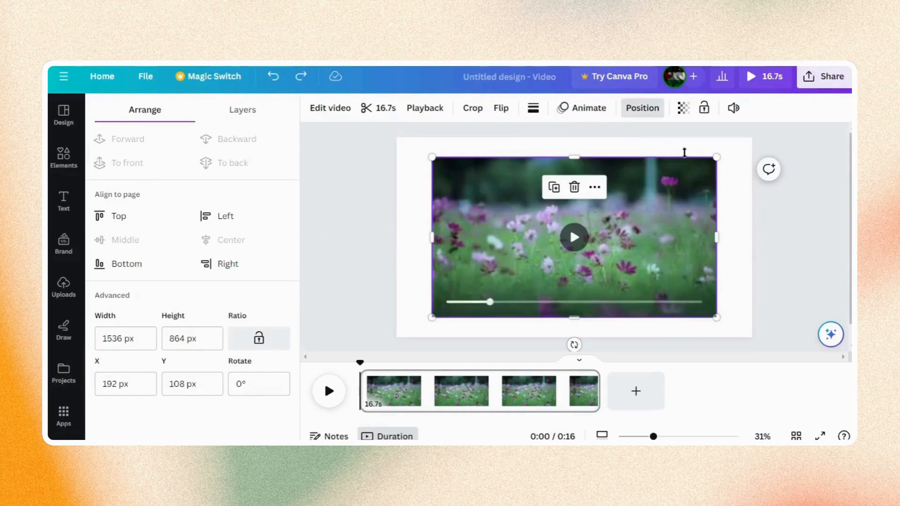
click(682, 110)
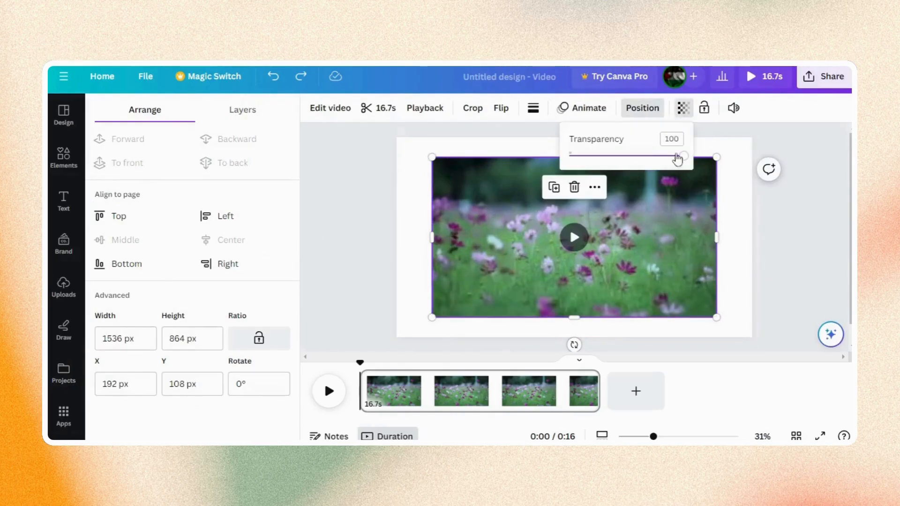
Step: Try lowering the flower video's volume to 29, and raise it back to the maximum
click(728, 112)
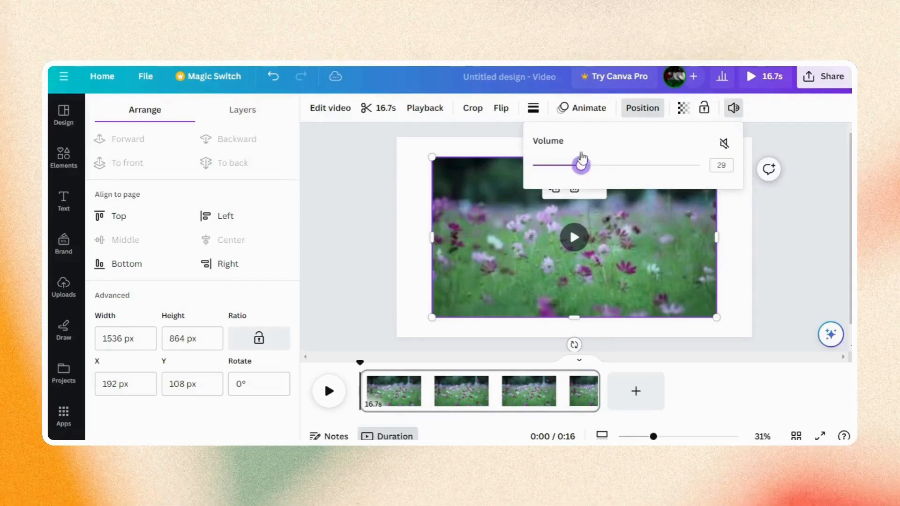
drag(582, 165, 776, 161)
click(792, 228)
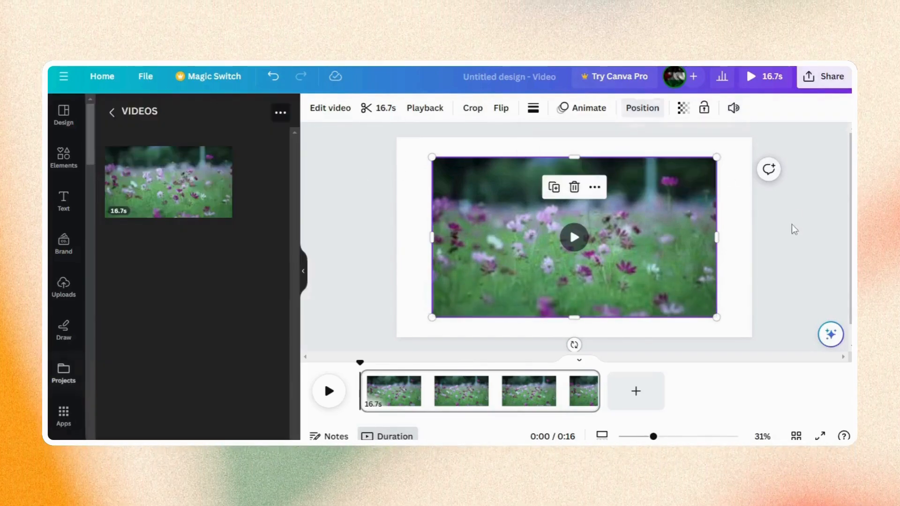
Step: Set the flower video as the page background
right_click(471, 224)
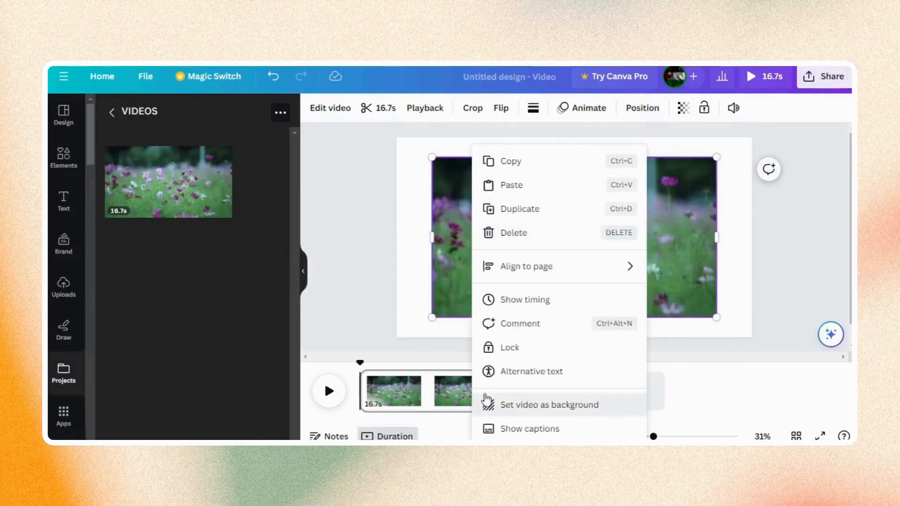
click(492, 271)
right_click(492, 271)
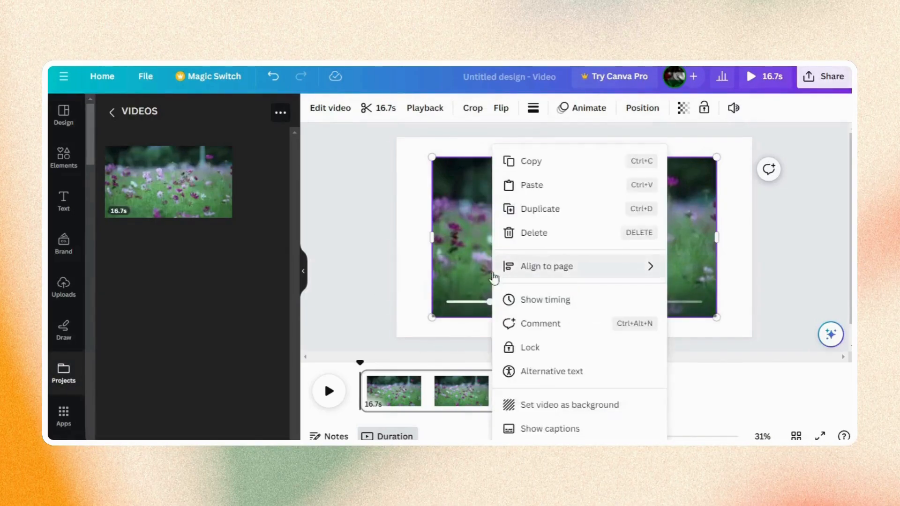
click(529, 407)
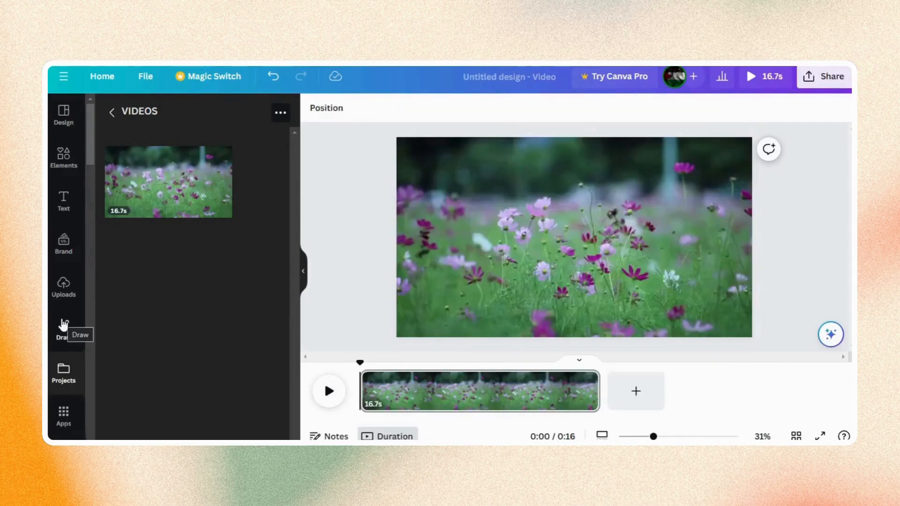
Step: Add an audio track from the uploads beneath the flower video, and return to the project's videos
click(58, 302)
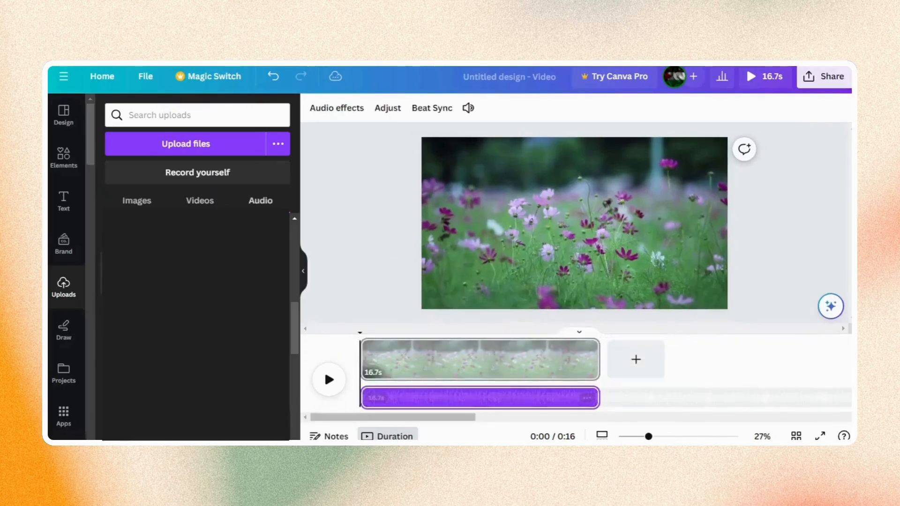
click(354, 270)
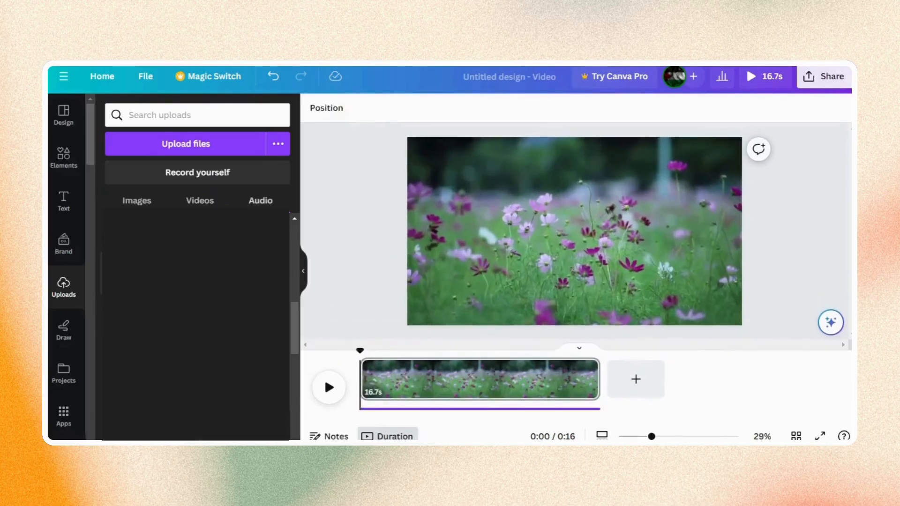
click(65, 373)
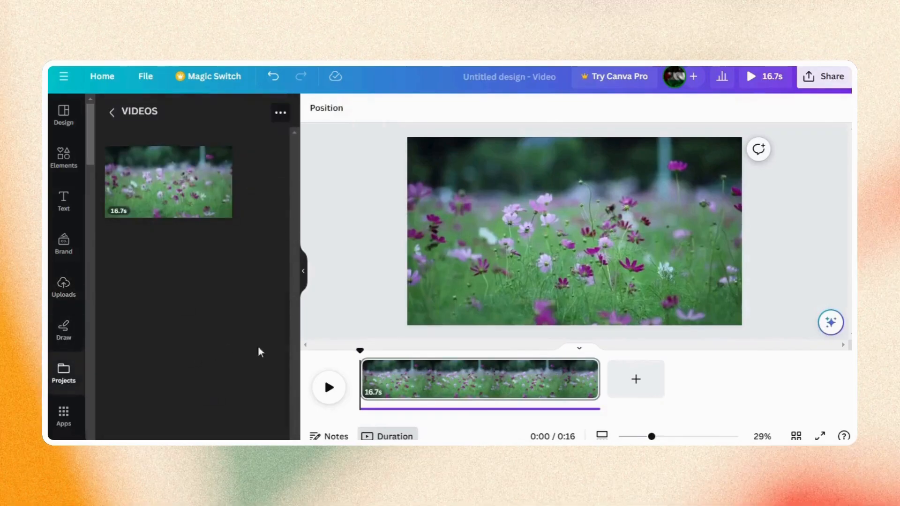
Step: Try a 5.0-second fade-in on the audio track
click(375, 409)
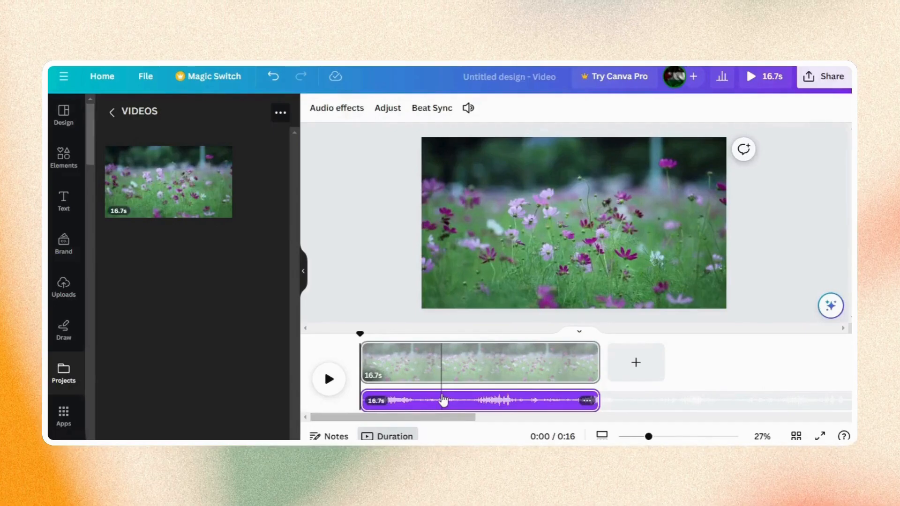
drag(360, 334, 361, 366)
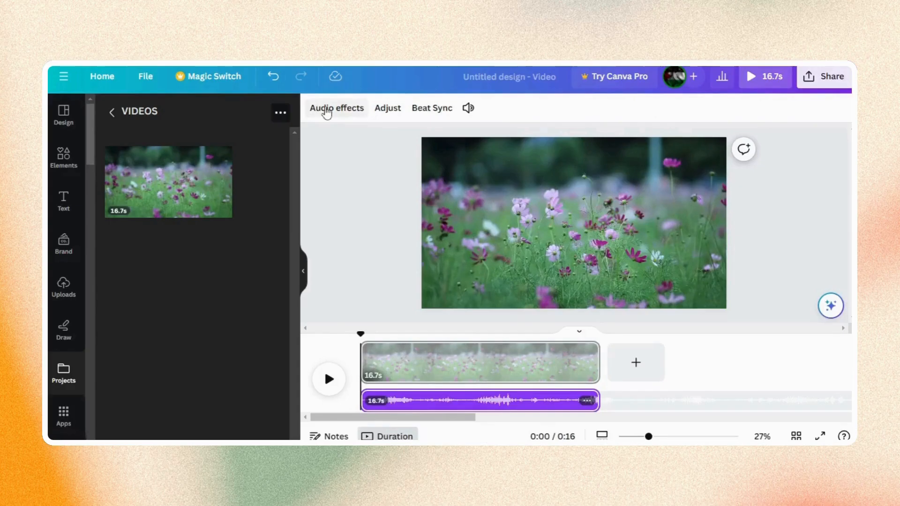
click(326, 113)
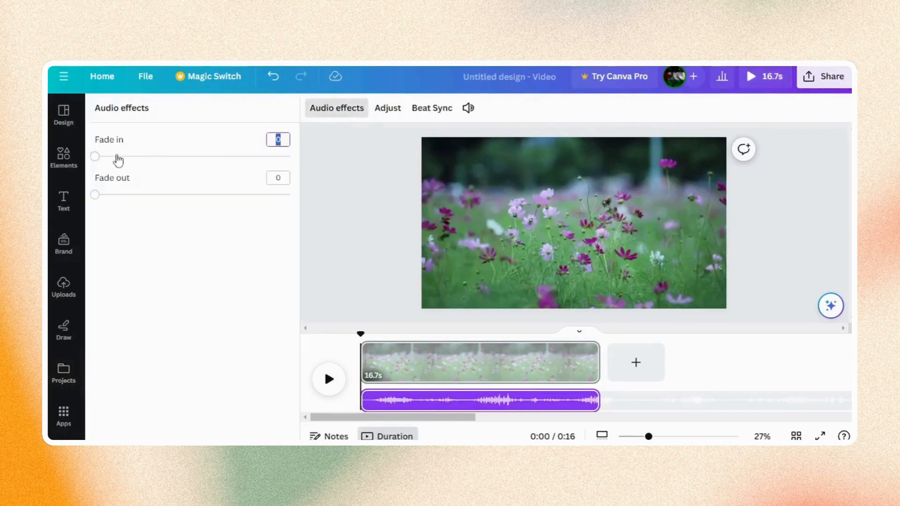
drag(96, 158, 296, 160)
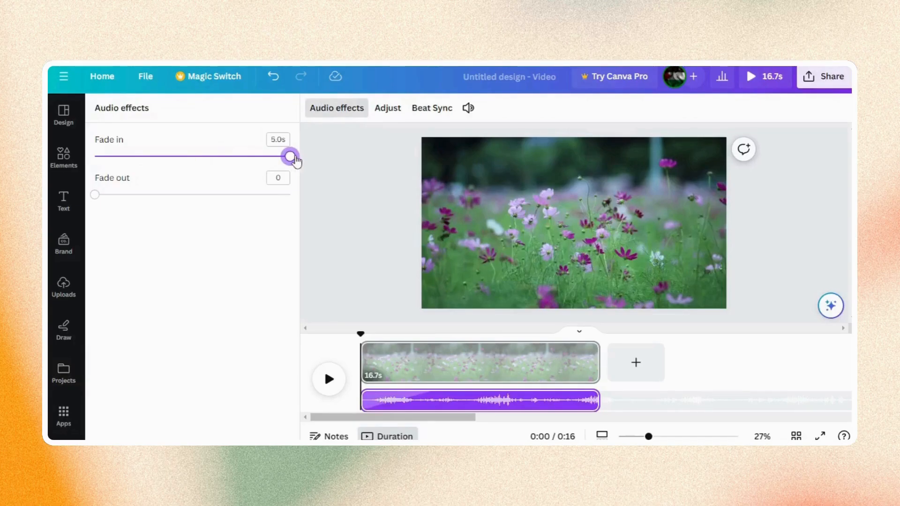
Step: Try a 5.0-second fade-out on the audio track with the fade-in at 0, and play the video
drag(295, 160, 298, 196)
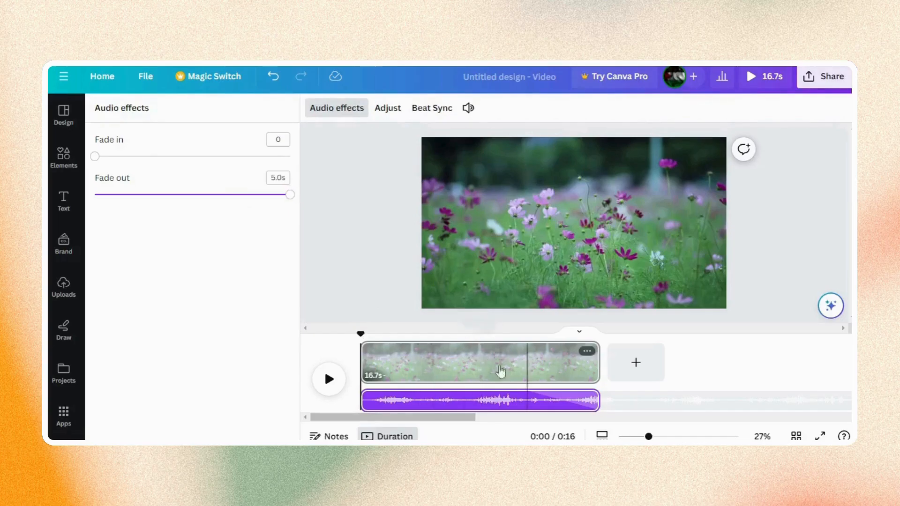
click(526, 366)
click(330, 379)
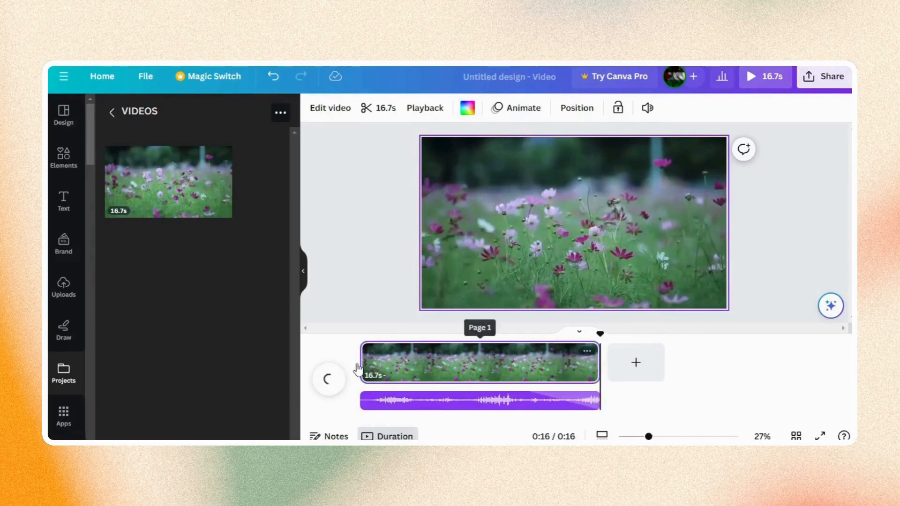
Step: Remove the fade-out from the audio track
click(401, 402)
click(337, 108)
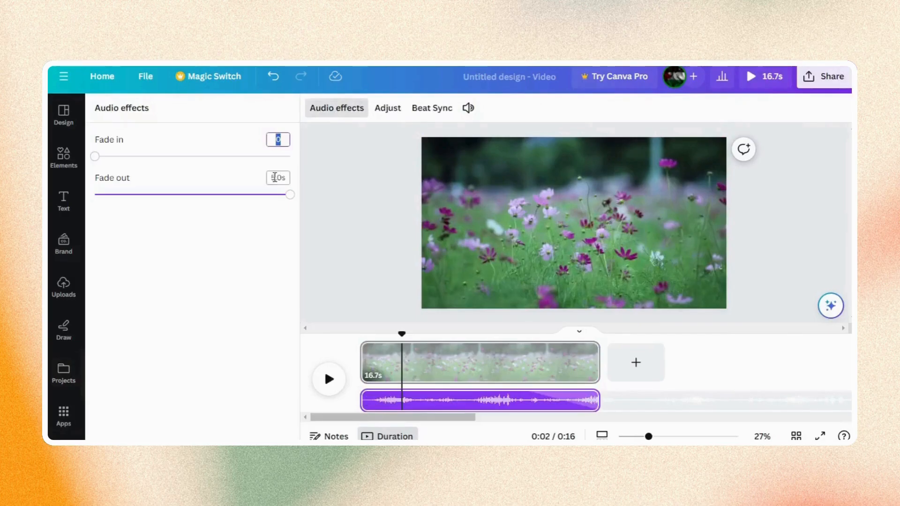
click(277, 177)
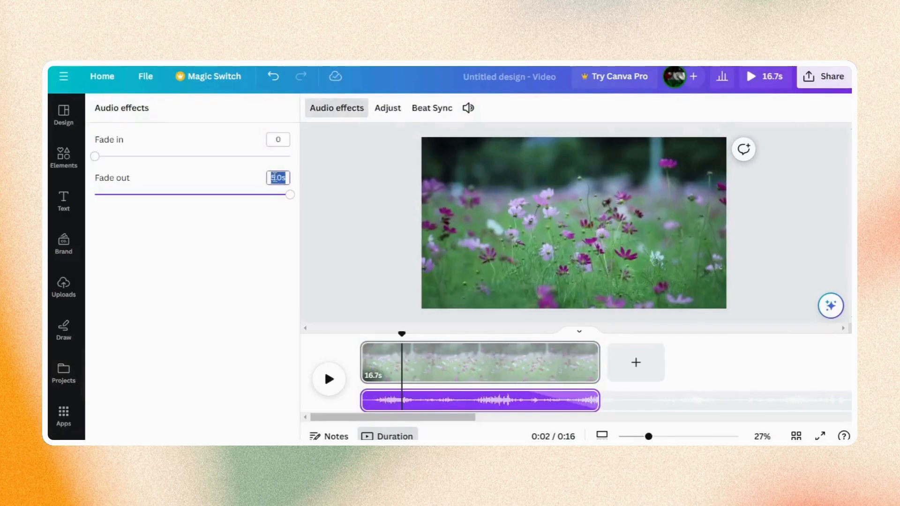
click(339, 183)
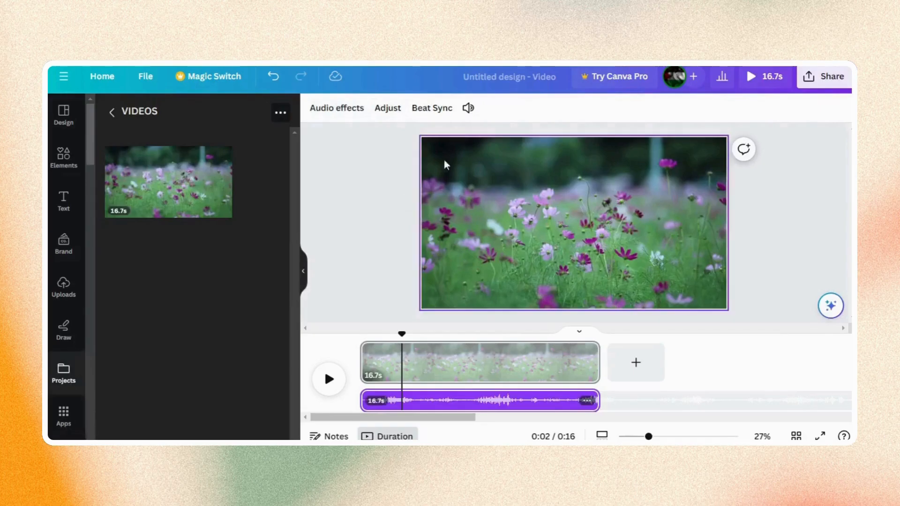
Step: Check the audio track's volume setting, and return the playhead to the start of the timeline
click(469, 109)
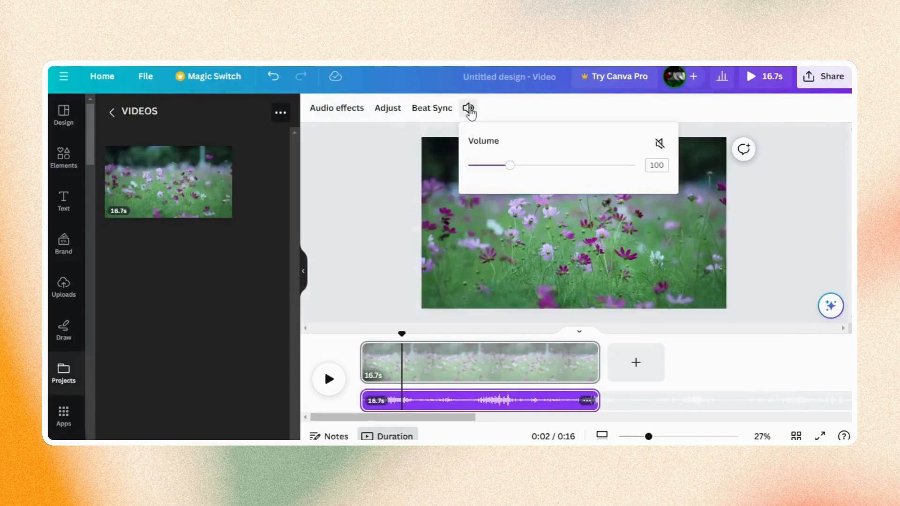
click(383, 223)
drag(401, 339, 359, 337)
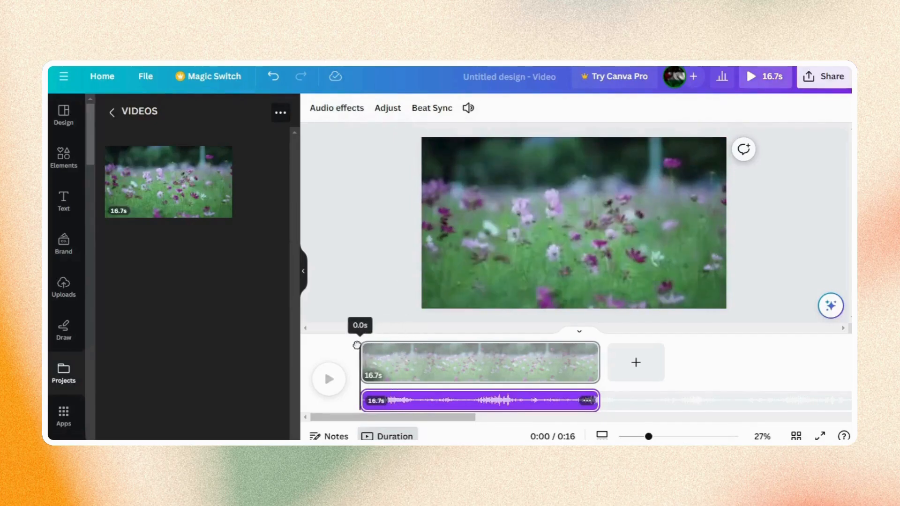
click(359, 258)
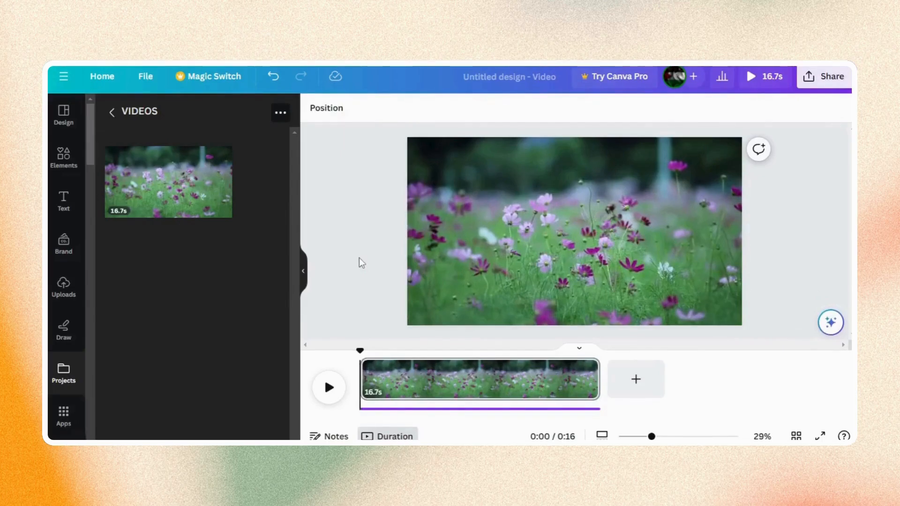
Step: Split the flower video page at 1.2 seconds
drag(360, 351, 378, 354)
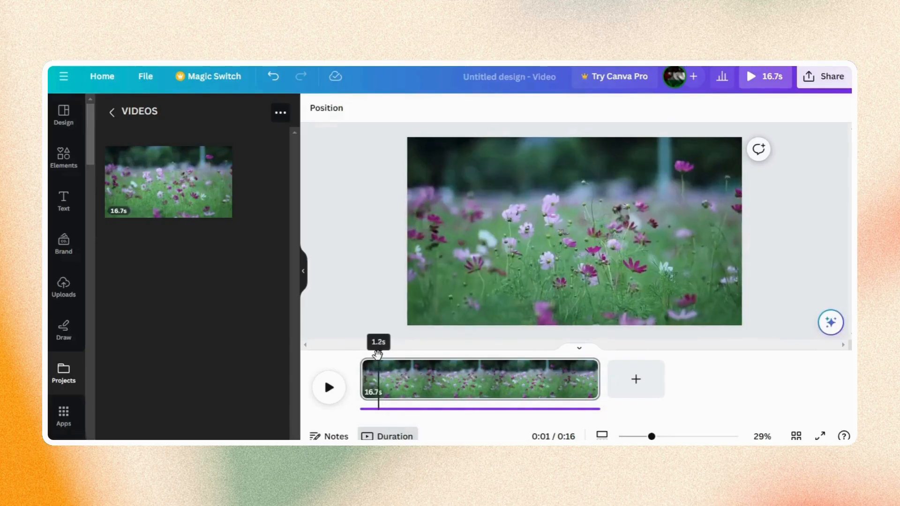
right_click(380, 376)
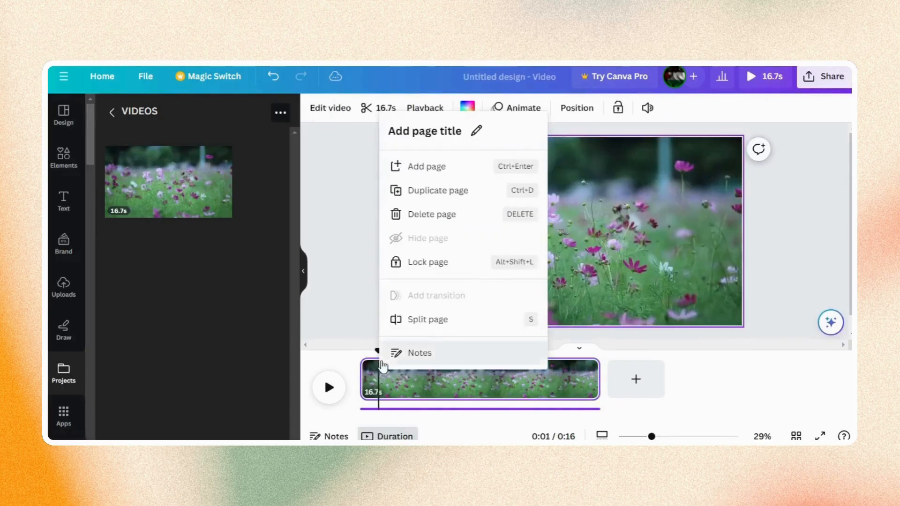
click(397, 320)
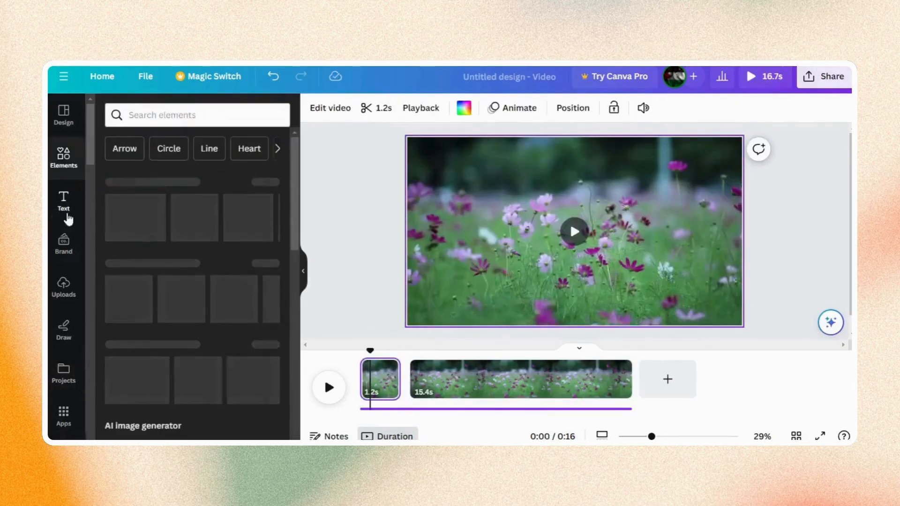
Step: Add a heading to the first video page and enlarge it to a font size of about 80.5
click(64, 206)
click(171, 222)
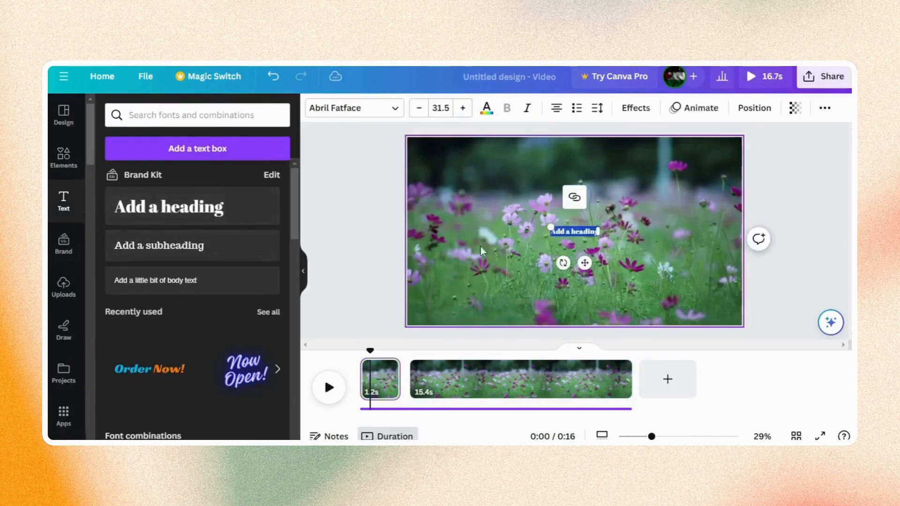
drag(550, 226, 476, 214)
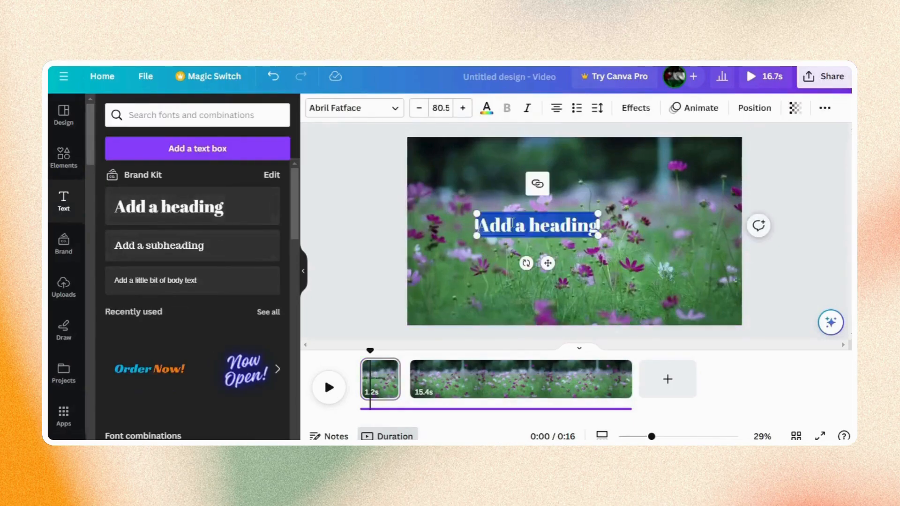
Step: Replace the heading's placeholder text with "GARDEN IS BEAUTIFUL", correcting the misspelled last word
text(GARDEN)
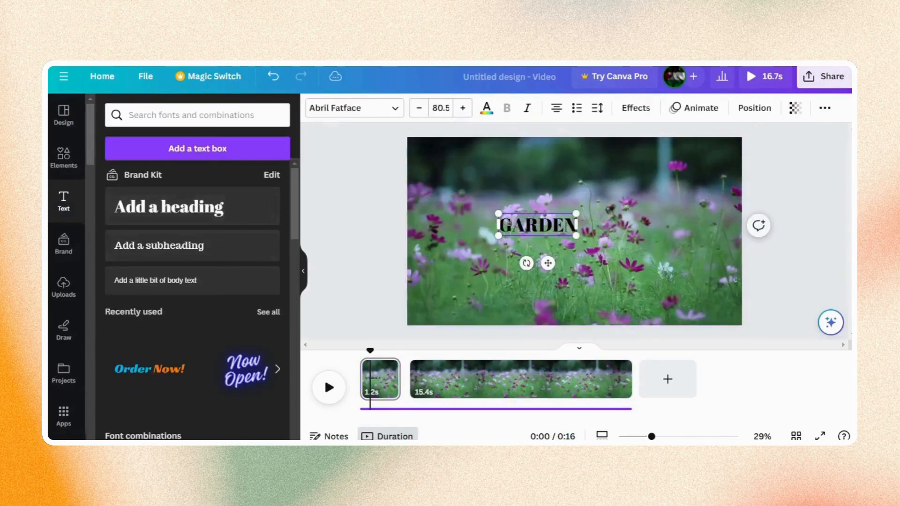
text( IS BE)
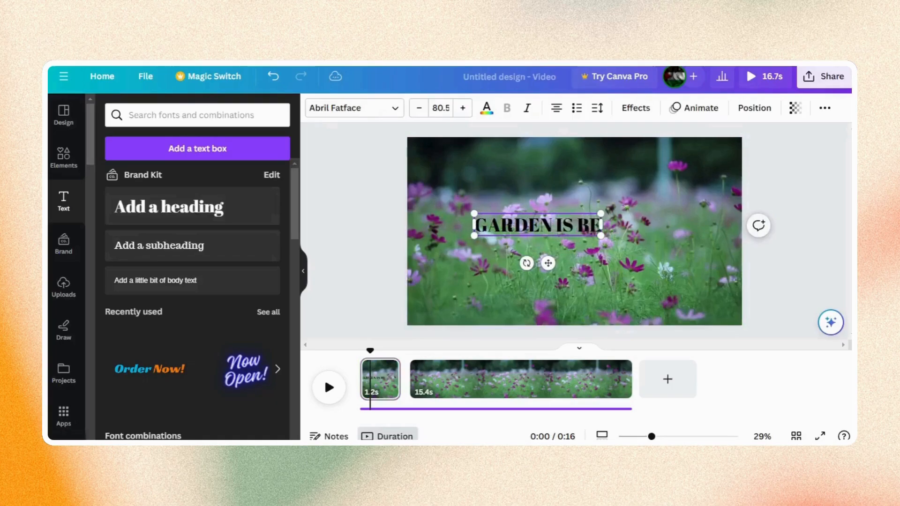
text(UTIDUL)
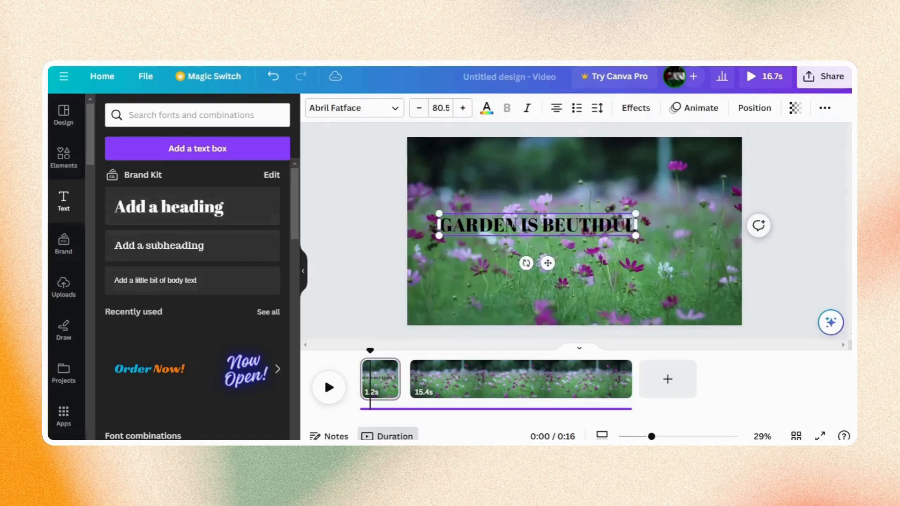
click(581, 234)
key(BackSpace)
text(AU)
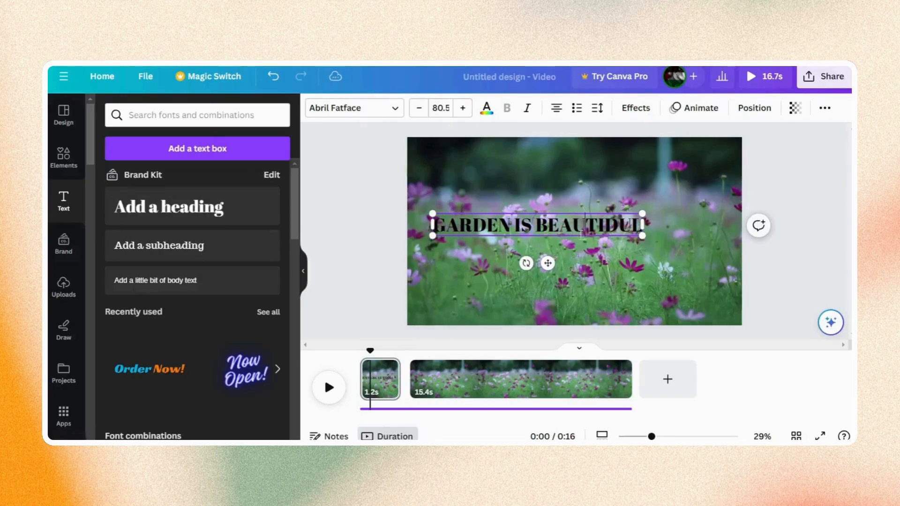
click(618, 224)
key(BackSpace)
text(F)
Step: Change the heading's font to League Spartan
click(386, 110)
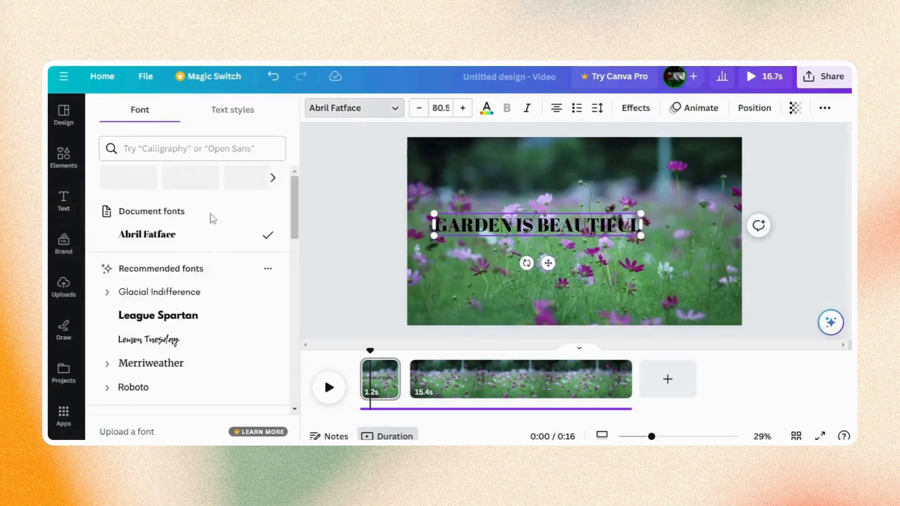
click(163, 315)
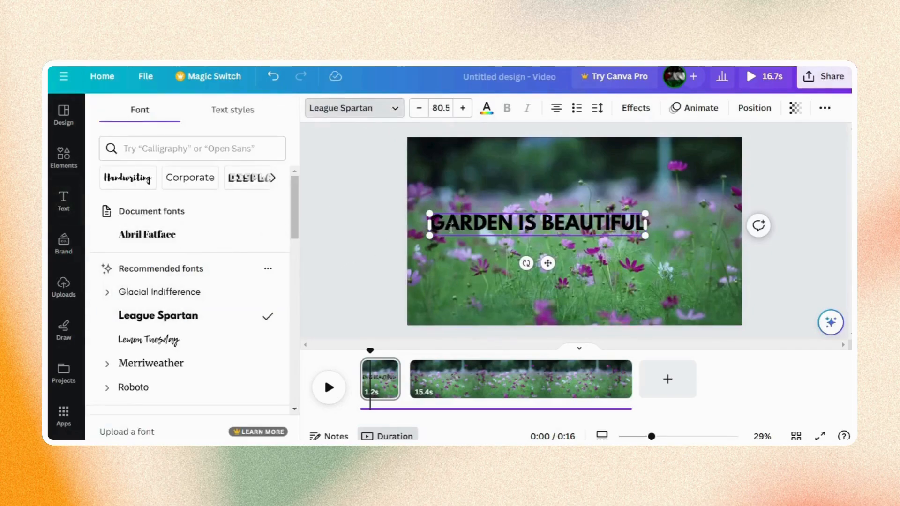
click(387, 148)
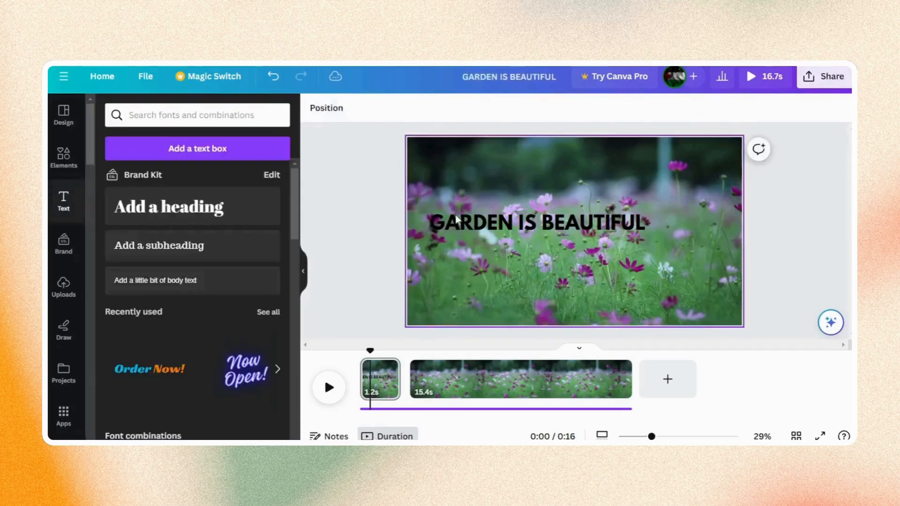
Step: Color the heading white and center it over the flower video
click(488, 223)
click(486, 111)
click(174, 191)
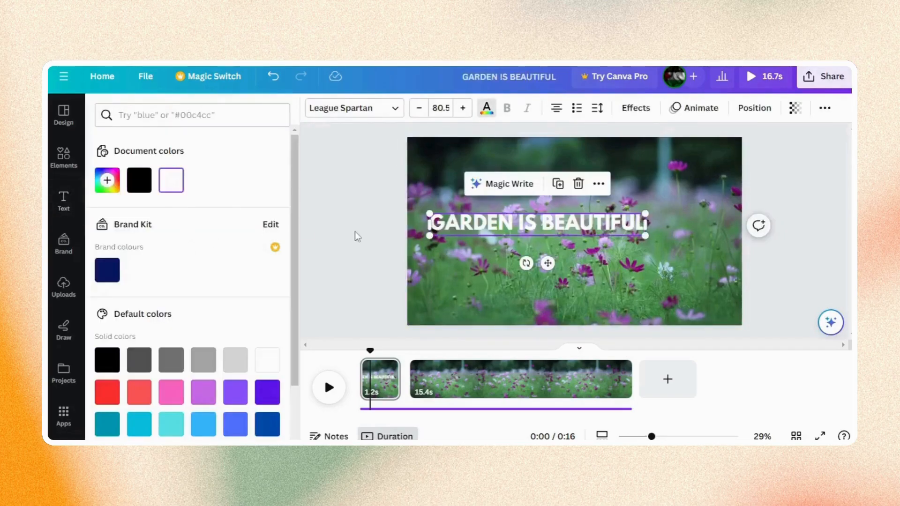
click(356, 231)
drag(500, 228, 534, 234)
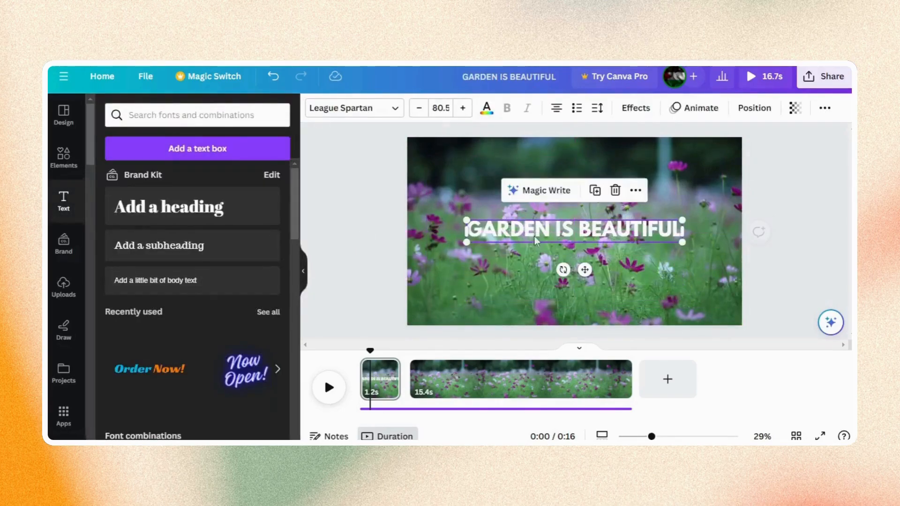
Step: Lower the first page's video transparency to 42 and set the page background to black
click(724, 198)
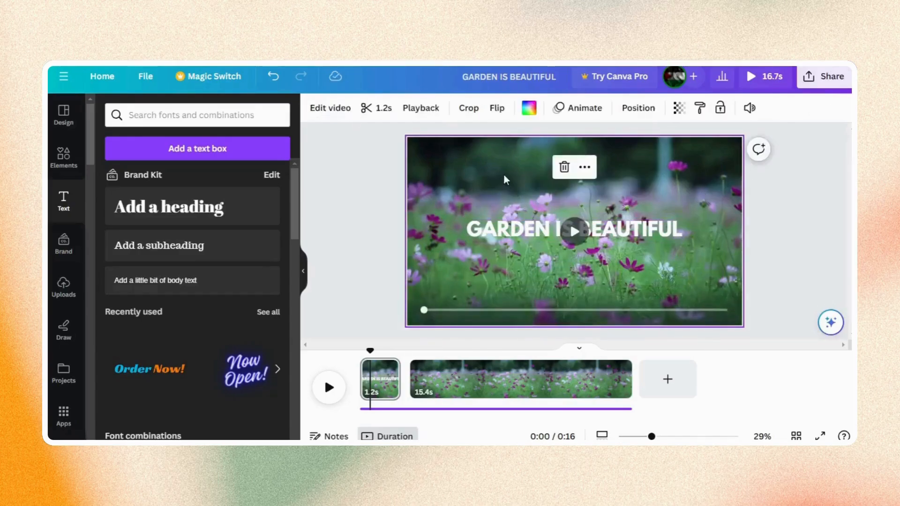
click(679, 108)
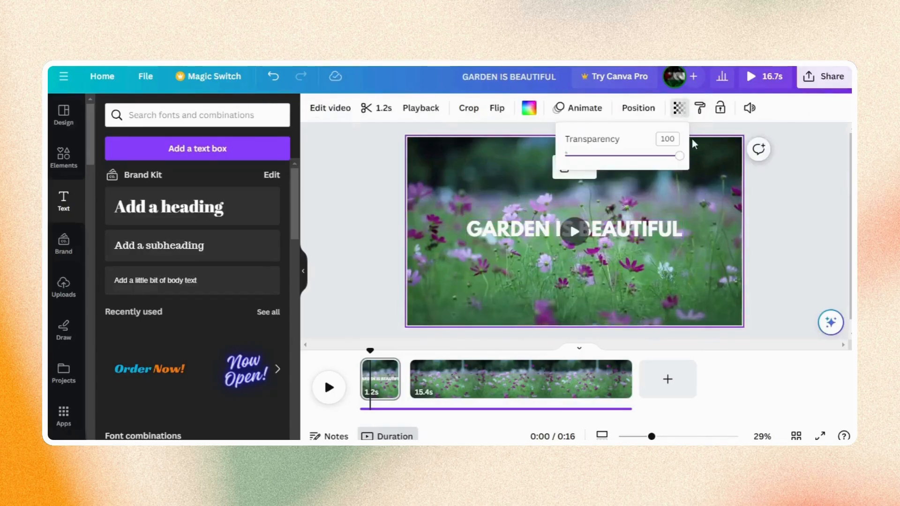
drag(679, 155, 612, 156)
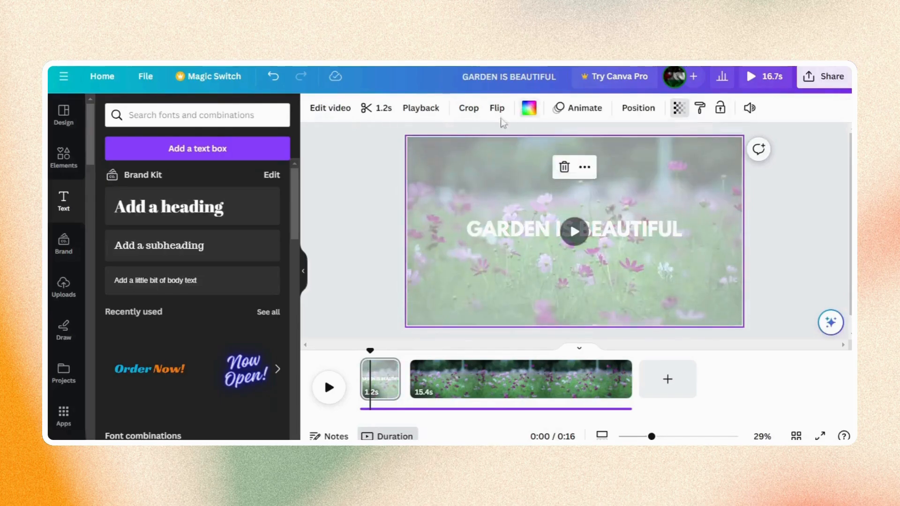
click(529, 108)
click(107, 303)
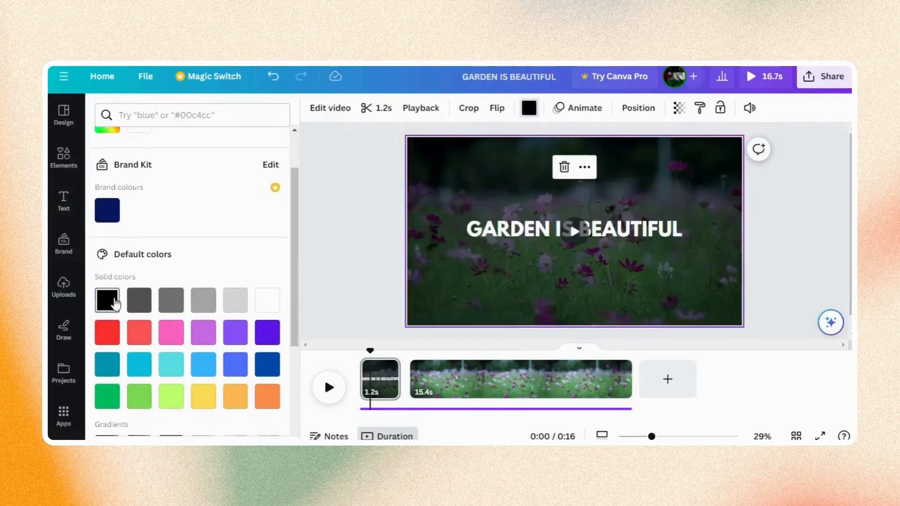
click(348, 226)
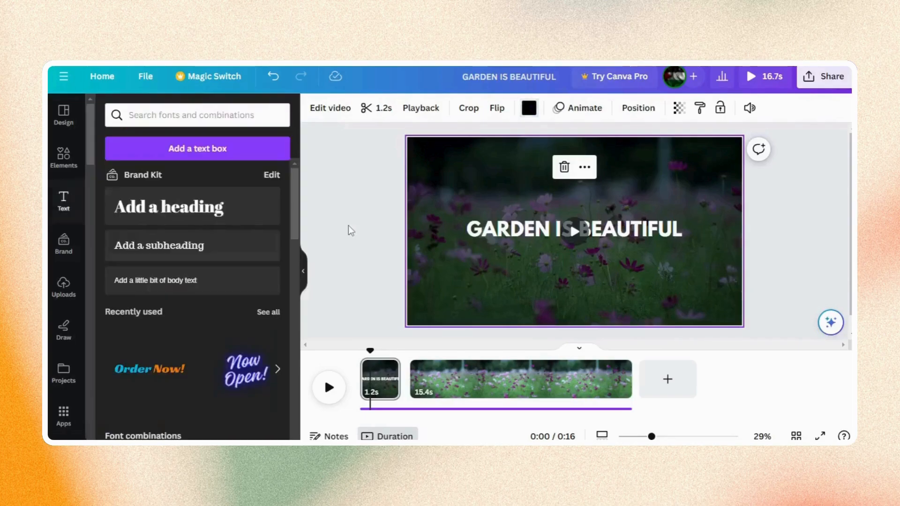
Step: Copy the transparency value 42 from the first page's video
click(426, 379)
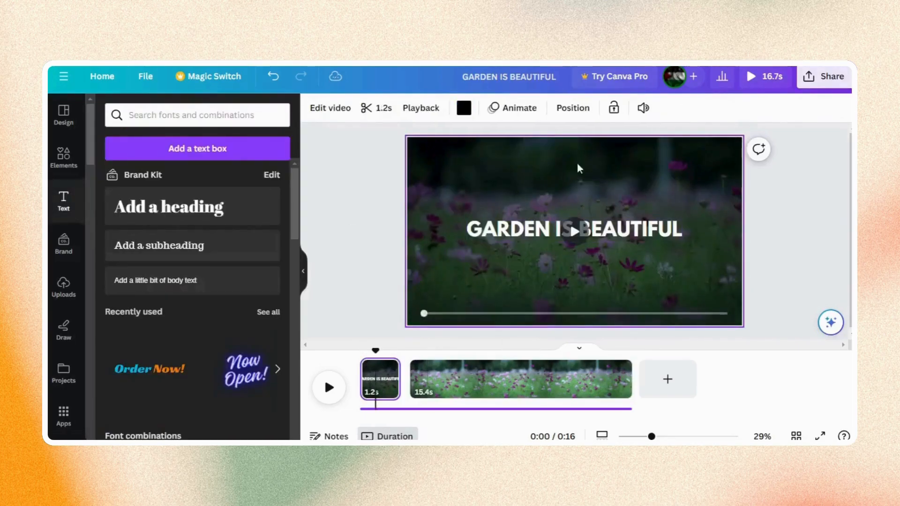
click(547, 175)
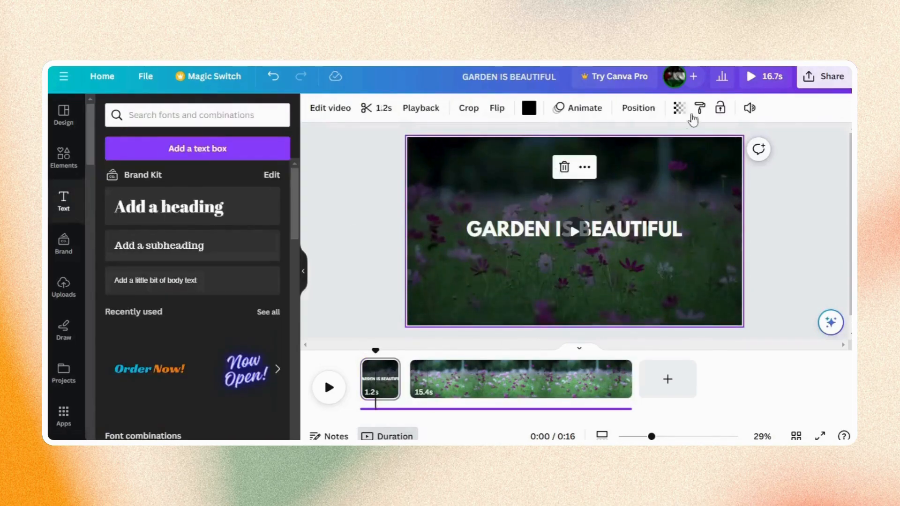
click(679, 107)
right_click(670, 143)
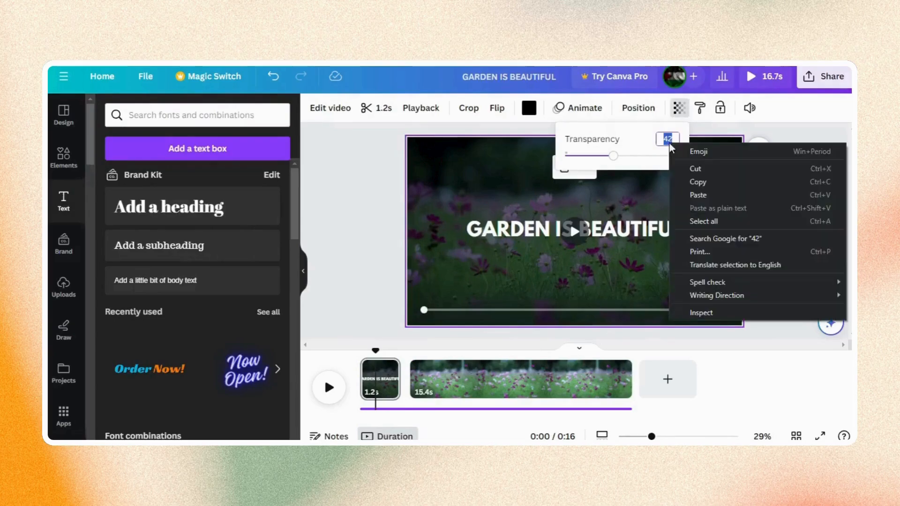
click(685, 177)
Step: Darken the second page like the first, pasting the copied transparency of 42 over a black background
click(498, 383)
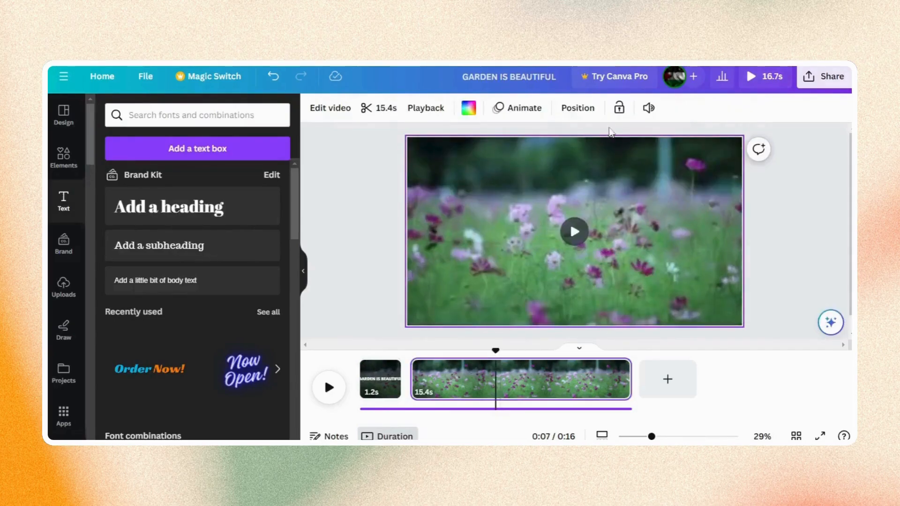
click(630, 135)
click(572, 166)
click(683, 107)
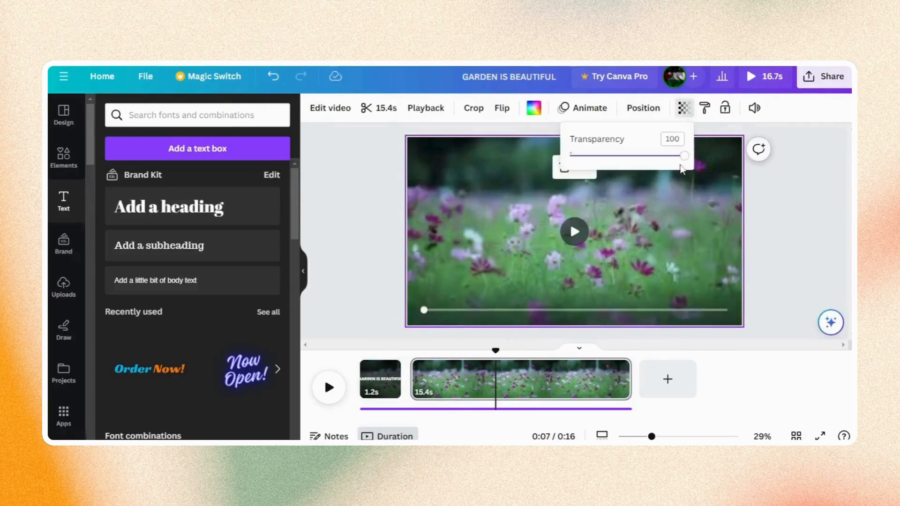
click(671, 139)
right_click(671, 140)
click(698, 187)
click(422, 338)
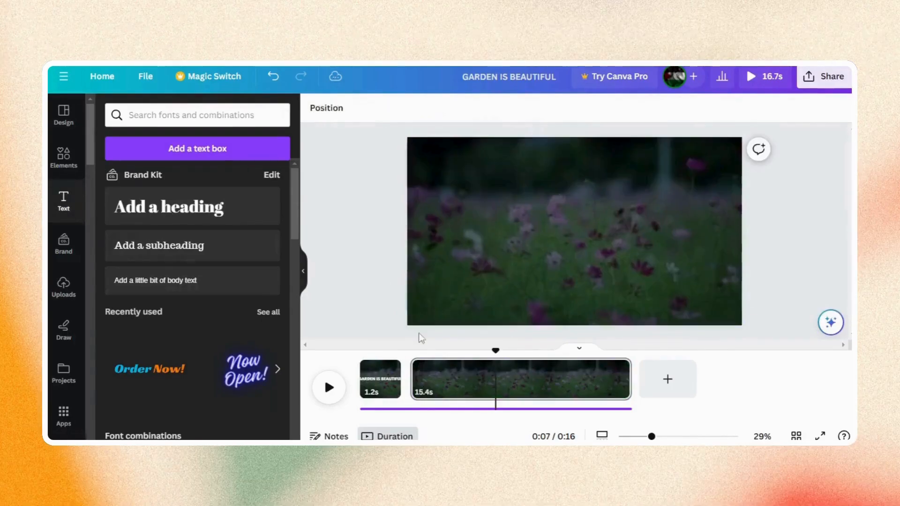
Step: Split the second page 5.9 seconds in, and split its first part again at 1.9 seconds
right_click(431, 369)
click(441, 316)
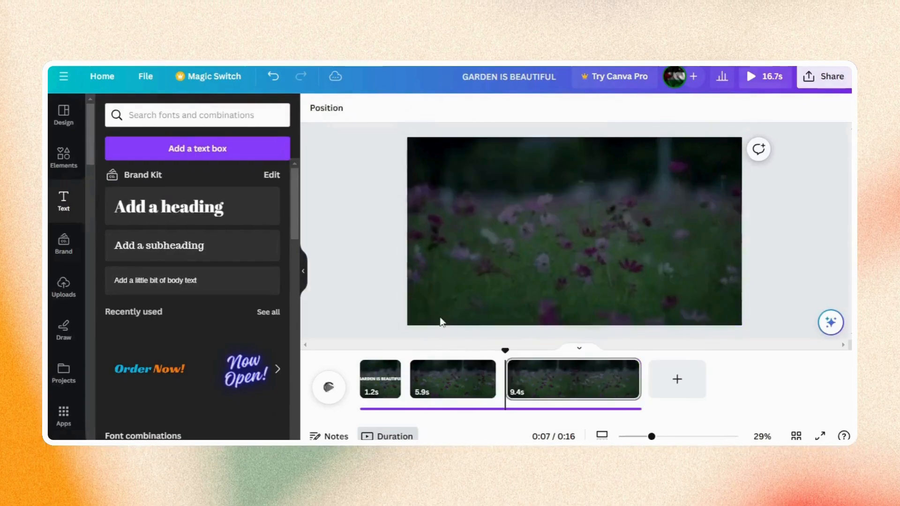
click(439, 375)
right_click(439, 375)
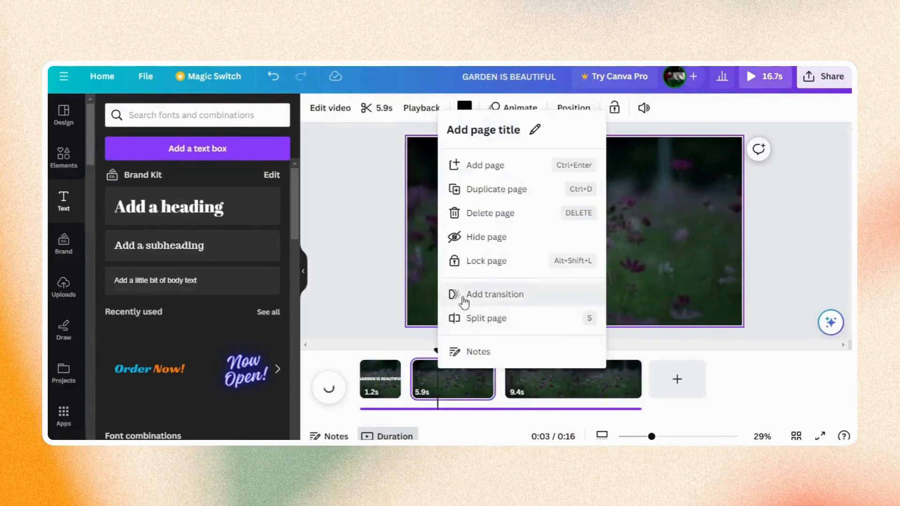
click(443, 316)
Step: Copy the "GARDEN IS BEAUTIFUL" heading from the first page and paste it onto the other three pages
click(380, 384)
click(505, 236)
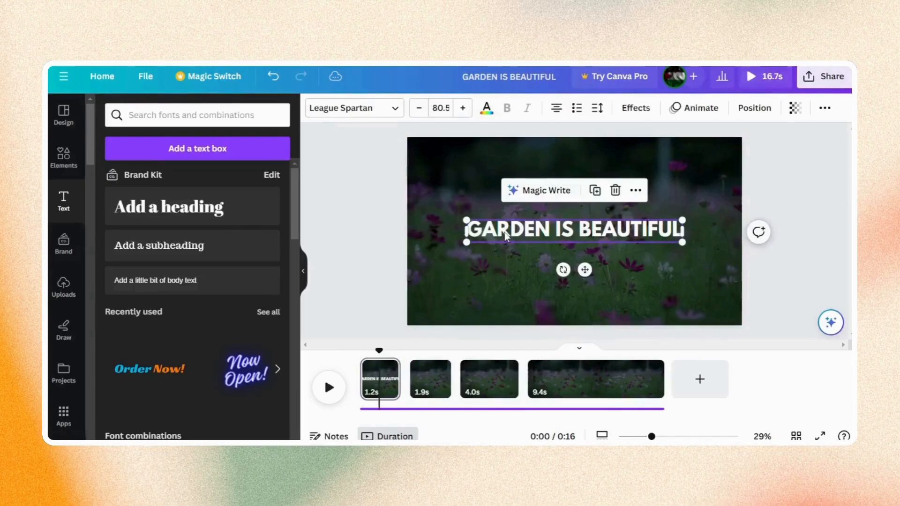
click(430, 382)
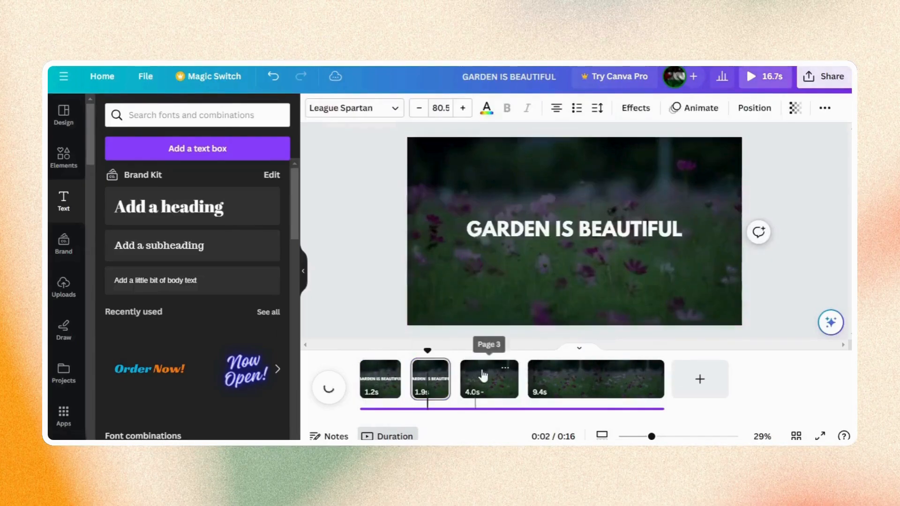
click(488, 375)
click(560, 375)
Step: Change the second page's heading to read "GARDEN IS AMAZING"
click(445, 384)
click(496, 284)
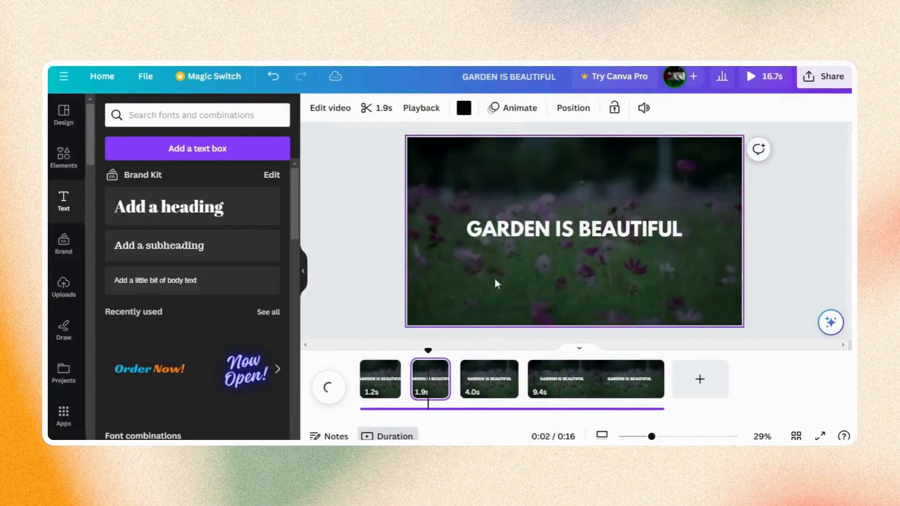
double_click(573, 229)
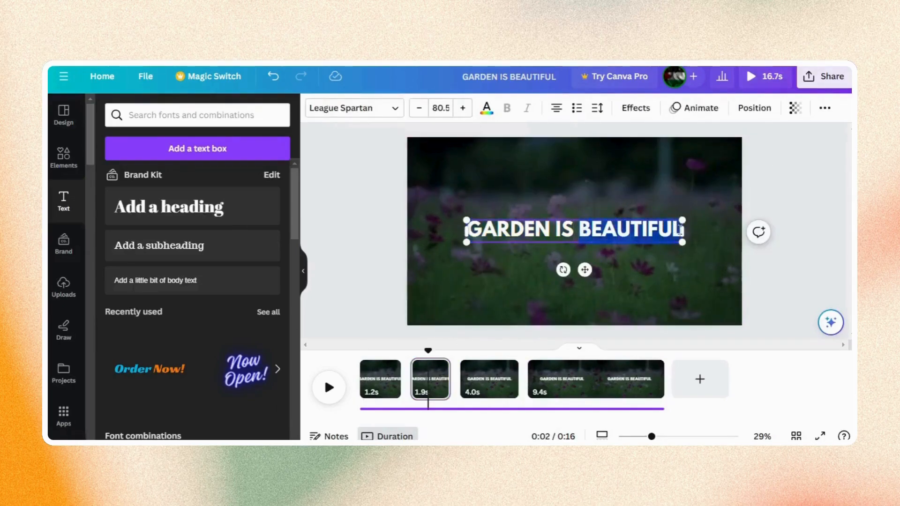
text(AMAZIN)
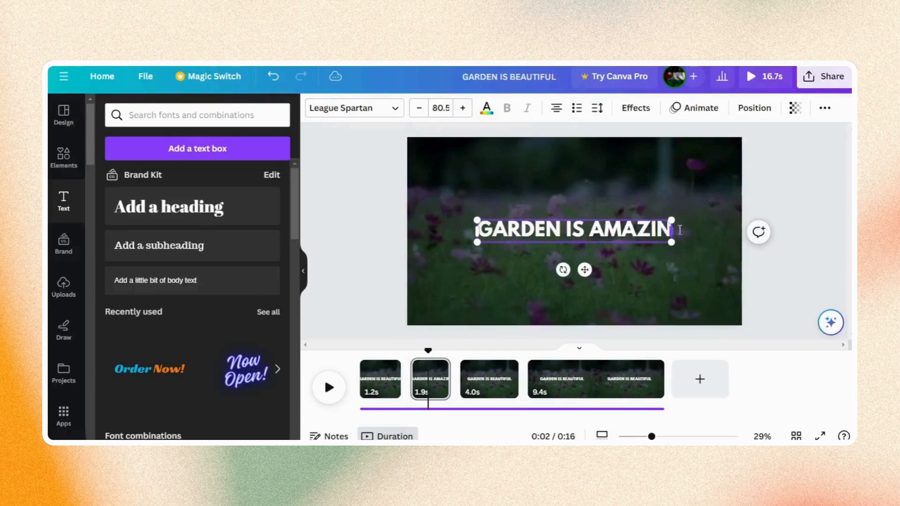
text(G)
click(391, 307)
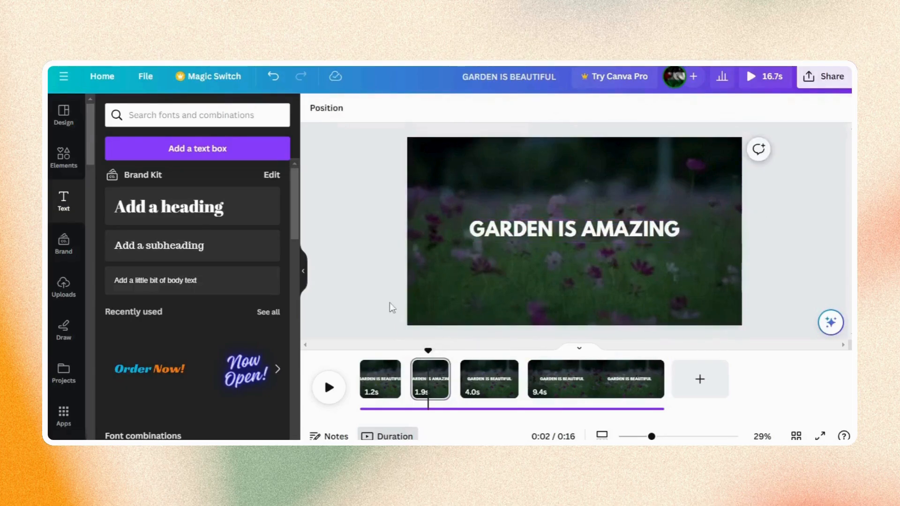
Step: Play the video from the first page to preview the headings across the pages, and stop playback
click(372, 377)
click(329, 388)
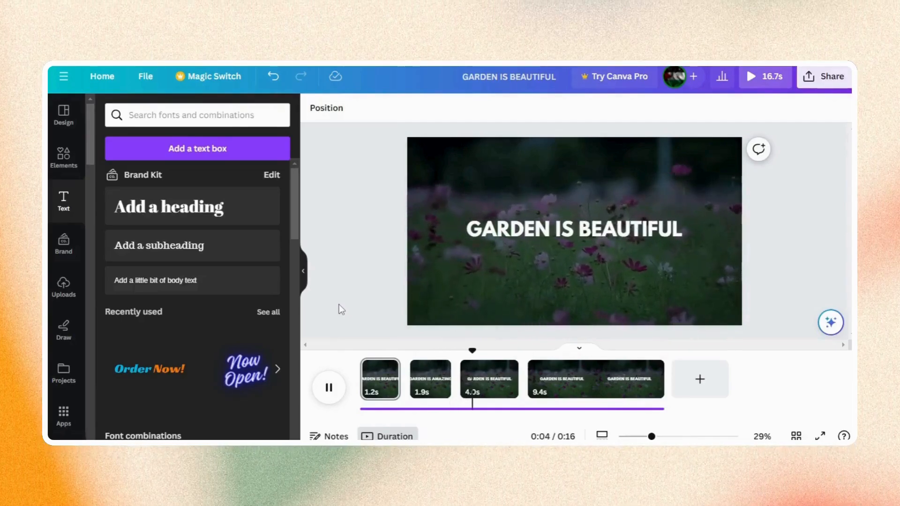
key(space)
Step: Apply the Pan text animation to the heading on the first page
click(376, 384)
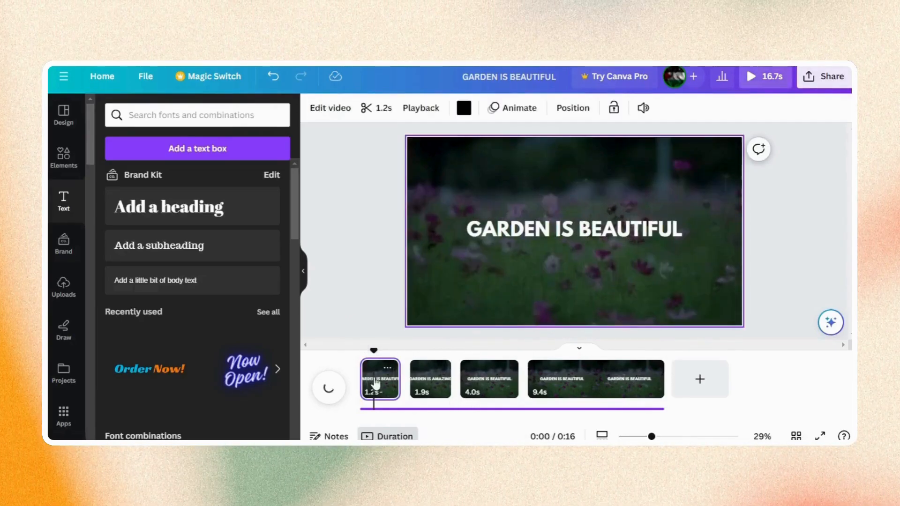
click(501, 224)
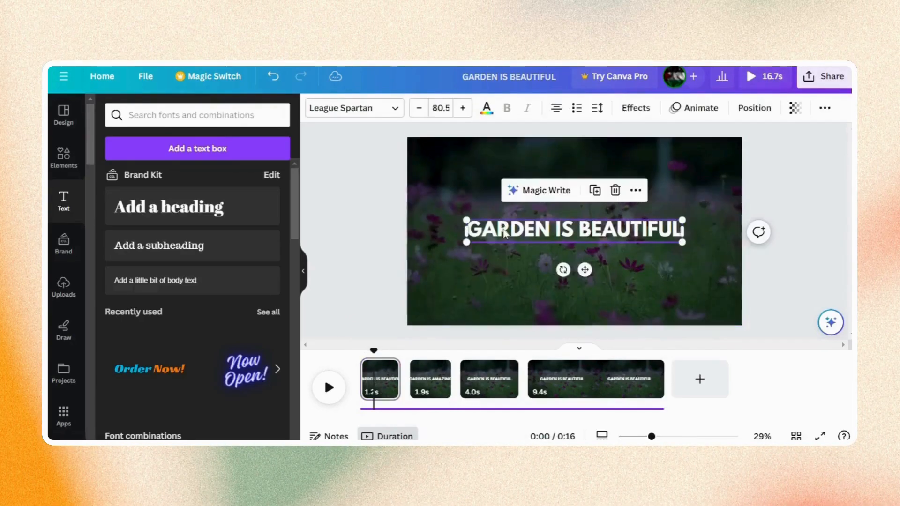
click(677, 111)
scroll(185, 331, down, 1)
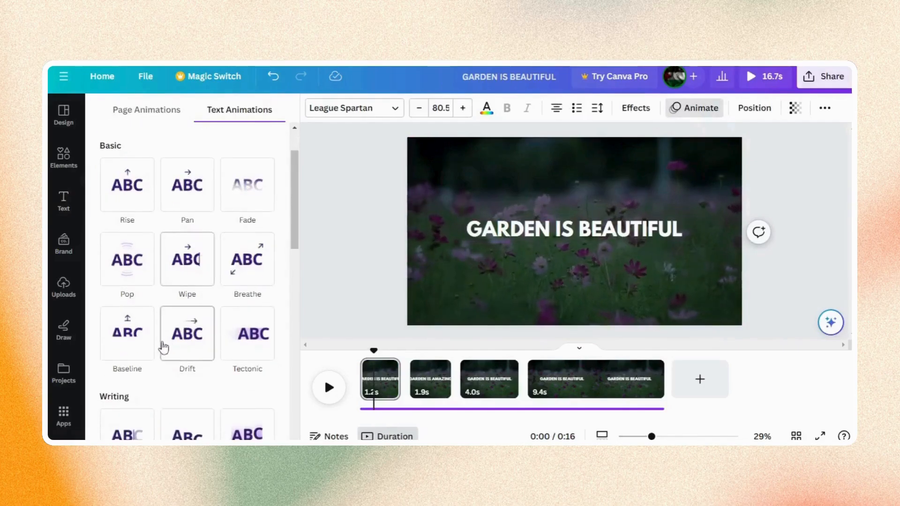
click(202, 209)
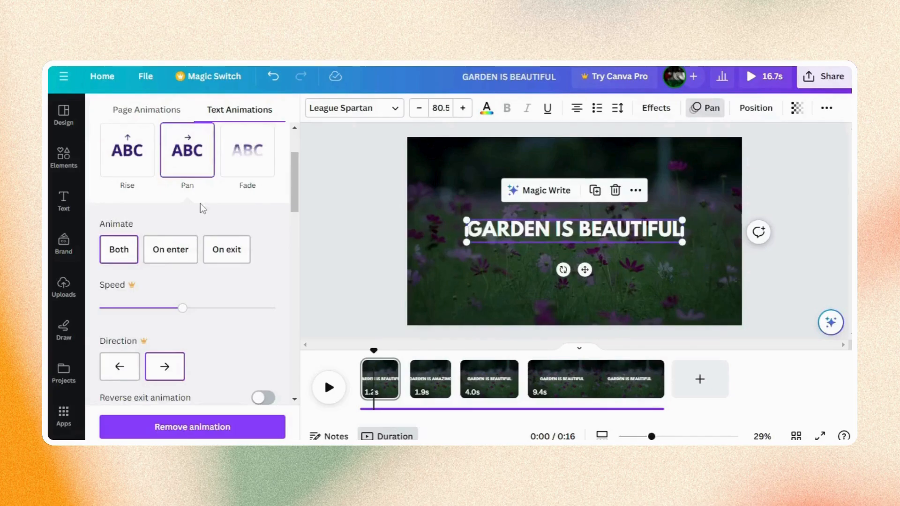
Step: Set the first page heading's Pan animation to run only on enter, and play the video briefly to preview it
click(179, 250)
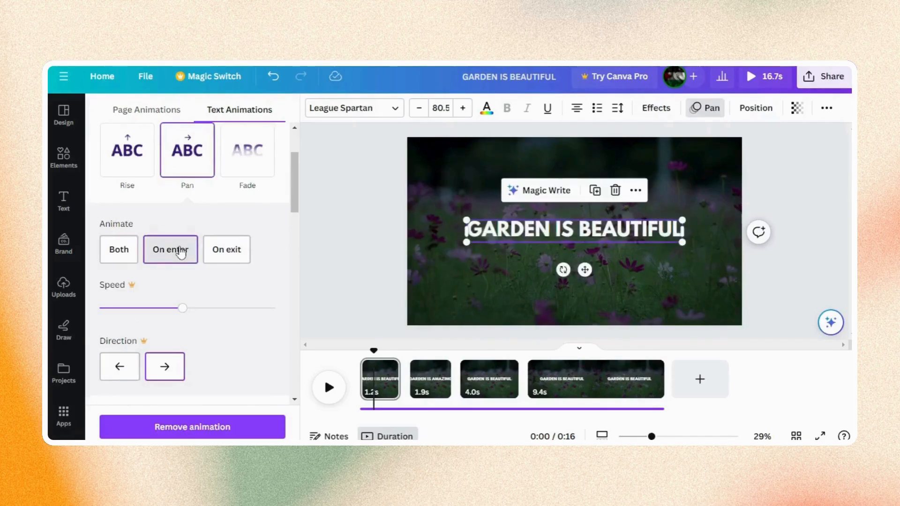
click(343, 385)
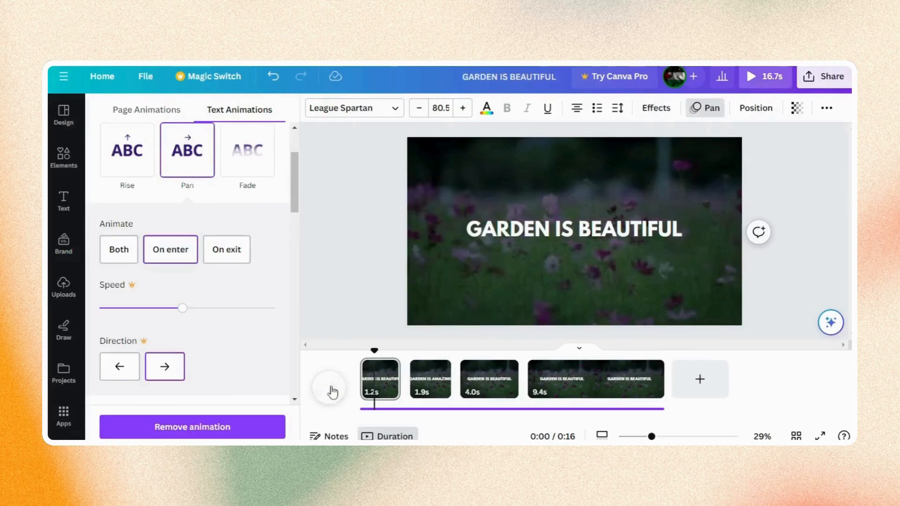
click(330, 388)
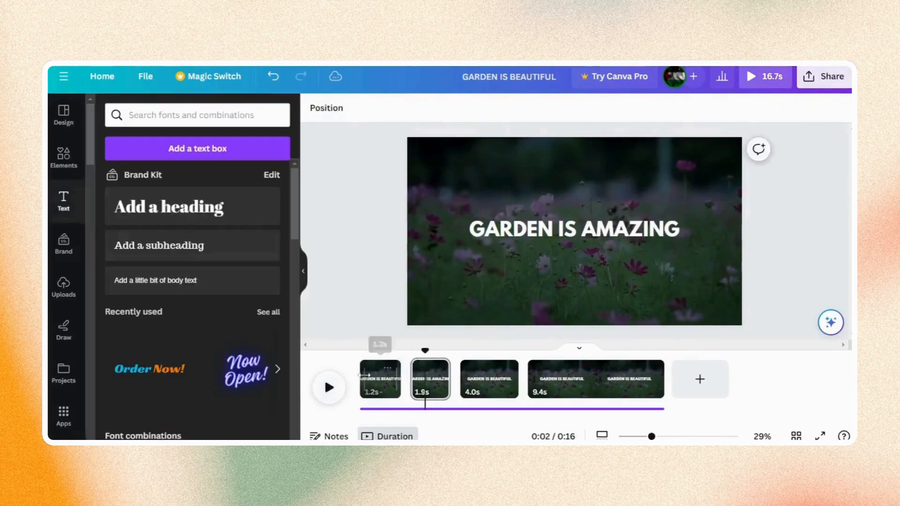
Step: Set the first page heading's Pan animation to run on both enter and exit, and preview the playback
click(378, 379)
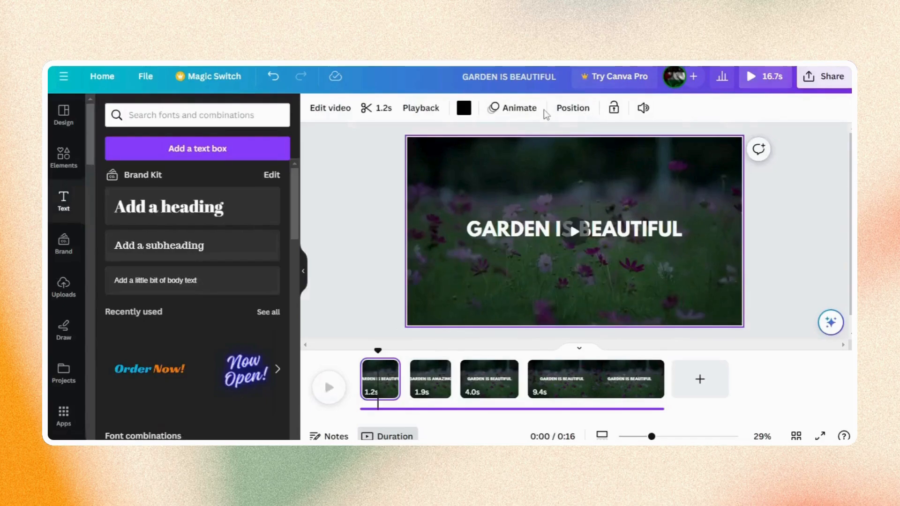
click(513, 108)
scroll(232, 280, down, 5)
scroll(232, 278, down, 3)
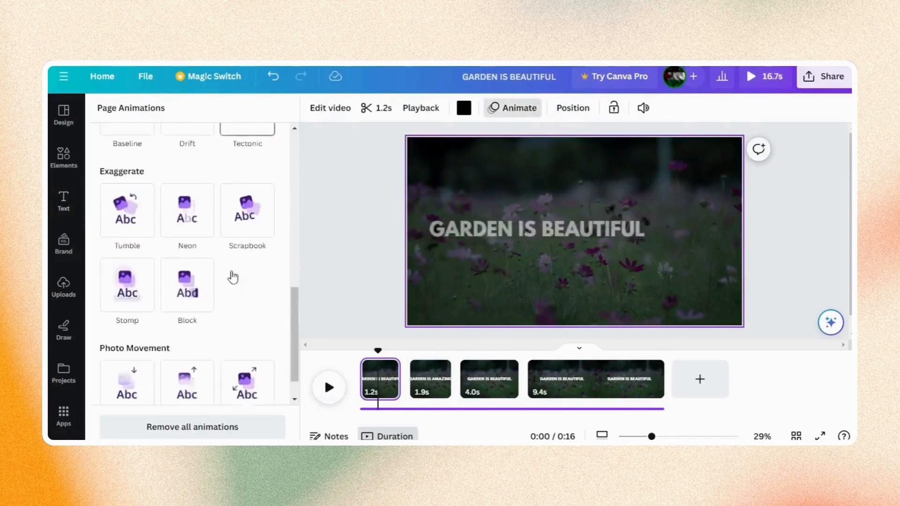
scroll(220, 253, up, 10)
click(508, 232)
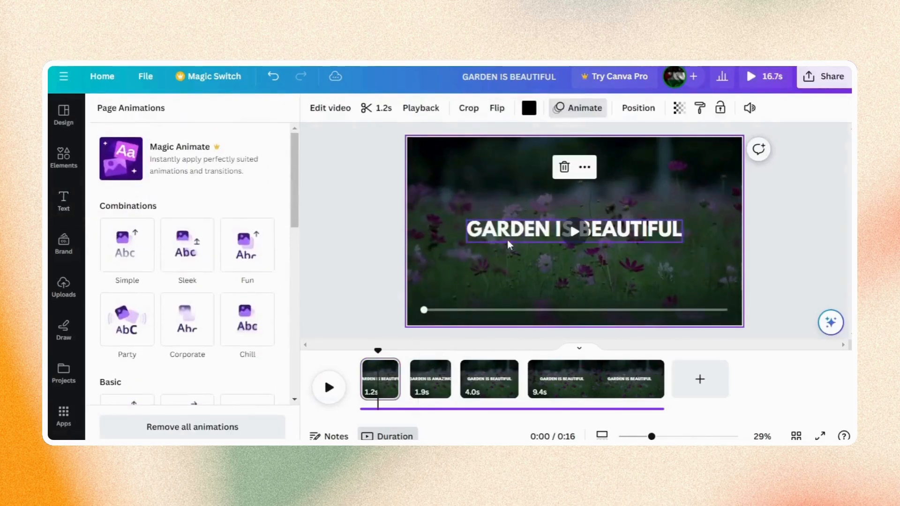
click(118, 346)
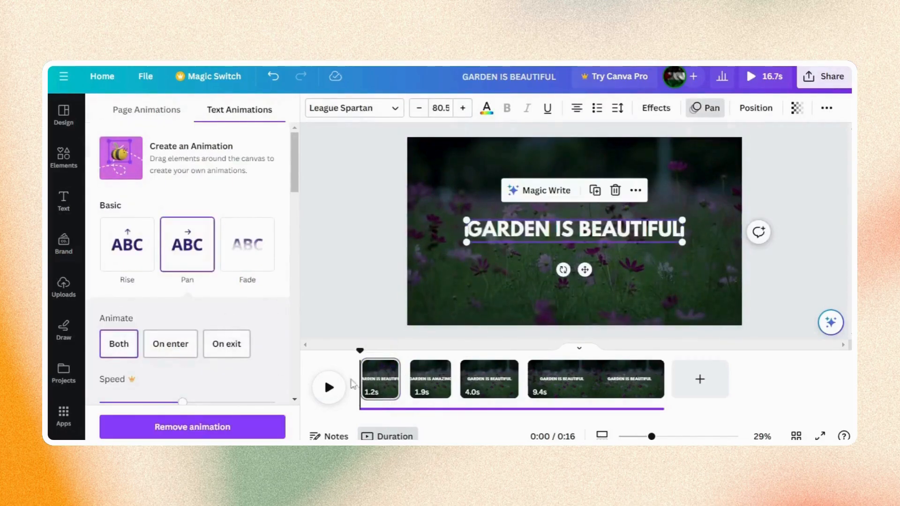
click(329, 387)
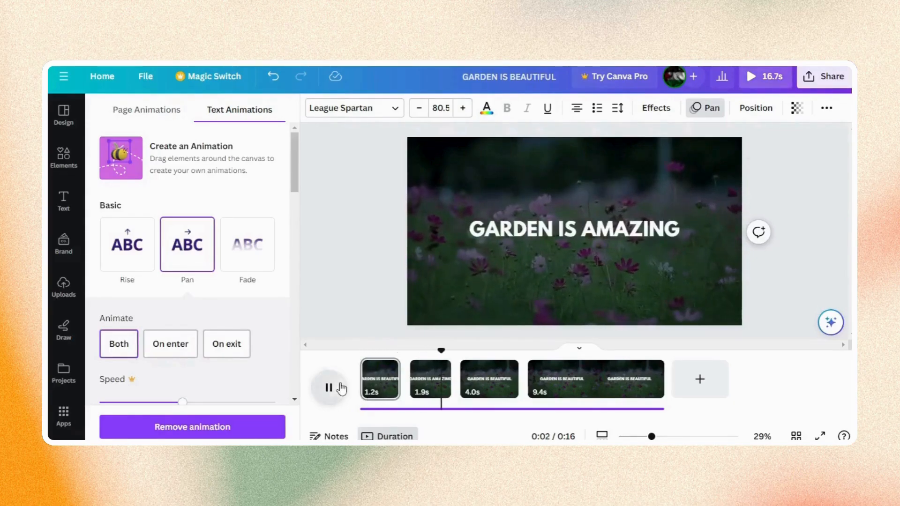
click(340, 386)
Step: Apply the Pan text animation to the "GARDEN IS AMAZING" heading on the second page
click(571, 229)
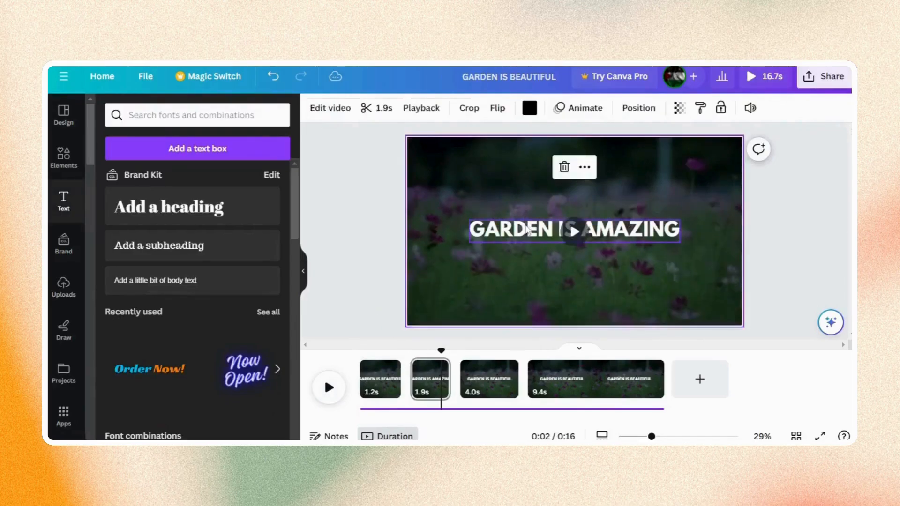
click(745, 109)
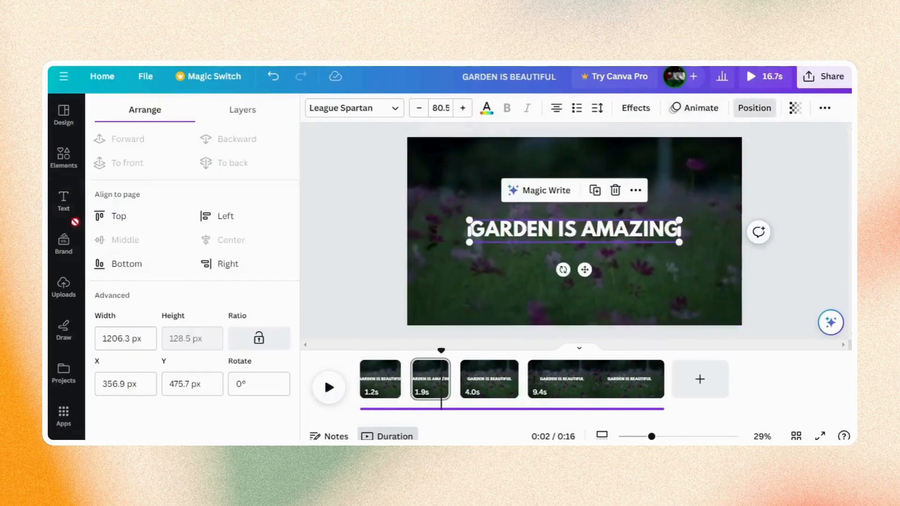
click(694, 107)
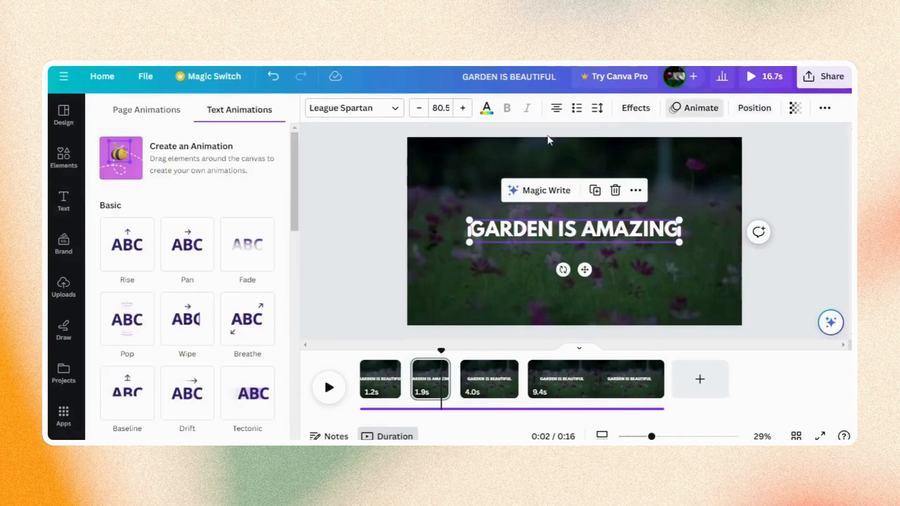
click(202, 279)
Step: Apply the Pan text animation to the "GARDEN IS BEAUTIFUL" heading on the third page
click(485, 378)
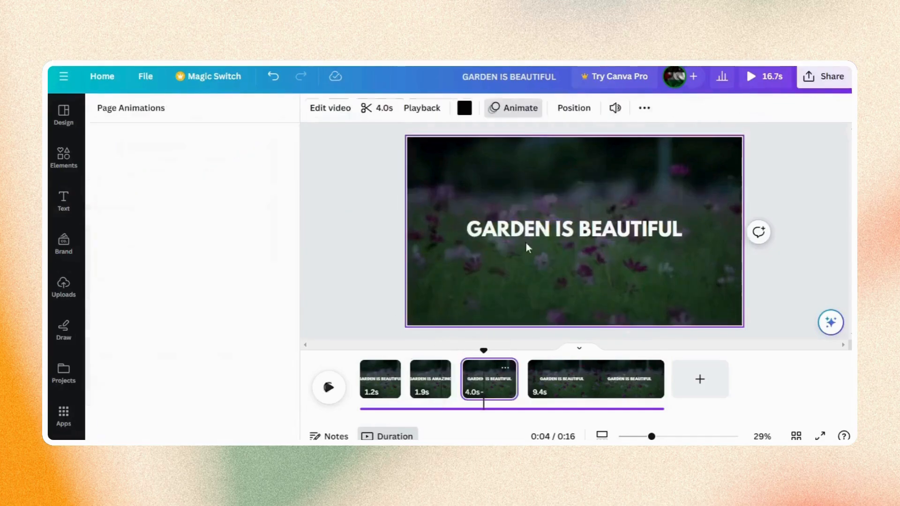
click(523, 240)
click(206, 255)
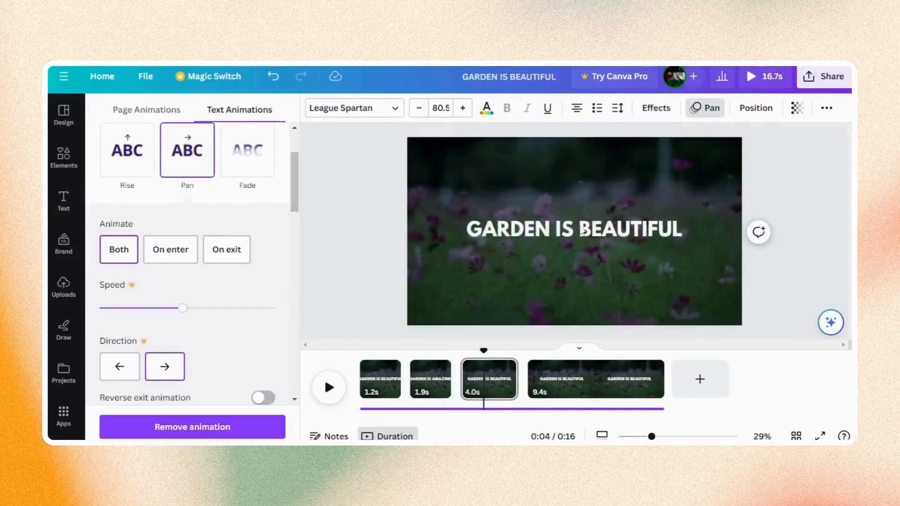
Step: Preview the complete video in the full-size player, and close the preview
click(763, 76)
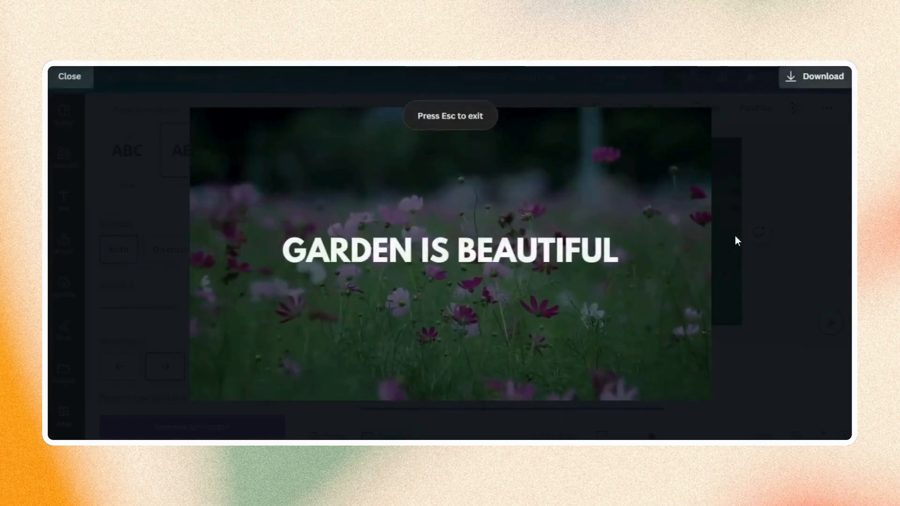
key(Escape)
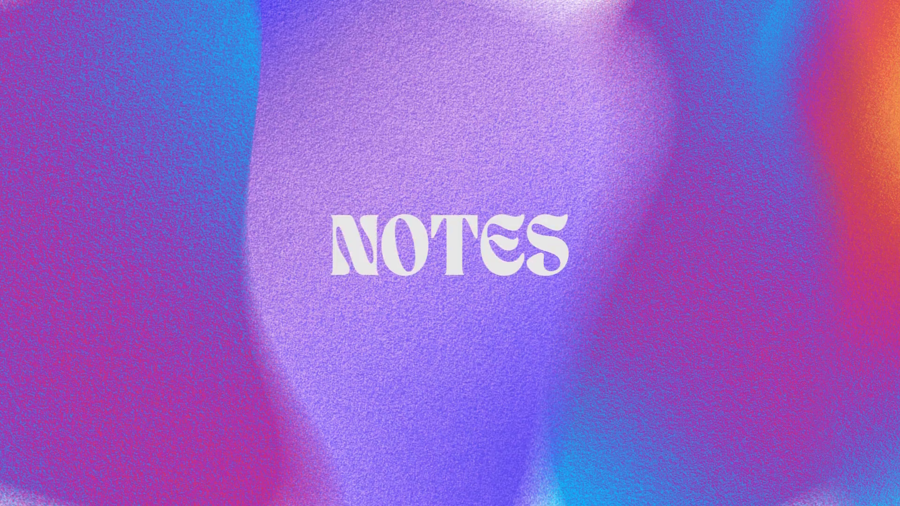